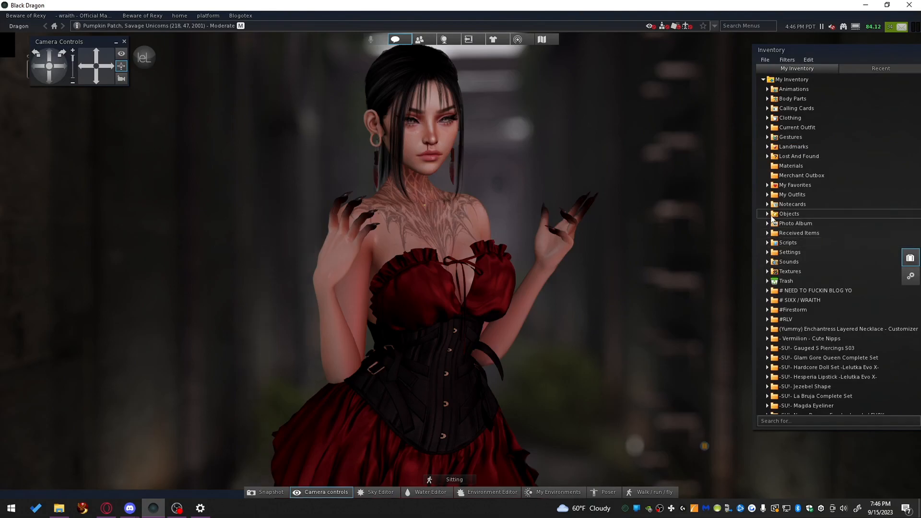
{"action": "left_click", "coordinate": [768, 214]}
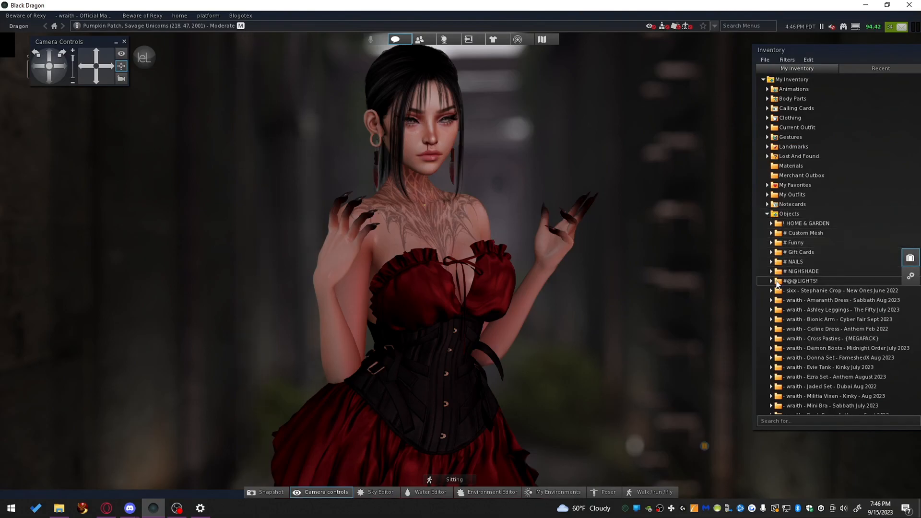
{"action": "left_click", "coordinate": [776, 282]}
{"action": "left_click", "coordinate": [776, 283]}
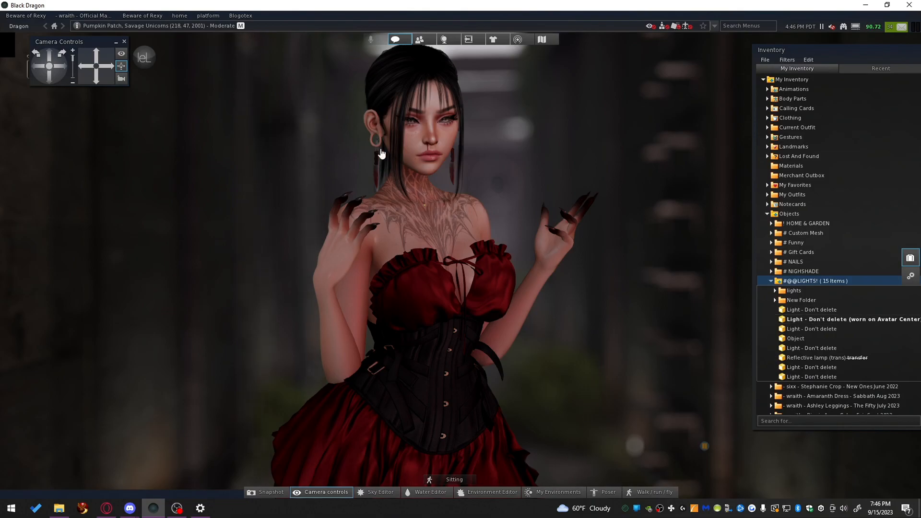
- Save the current fixed sky environment as an inventory item named Satomi's 2016 Sunny desert (new)
{"action": "left_click", "coordinate": [375, 492]}
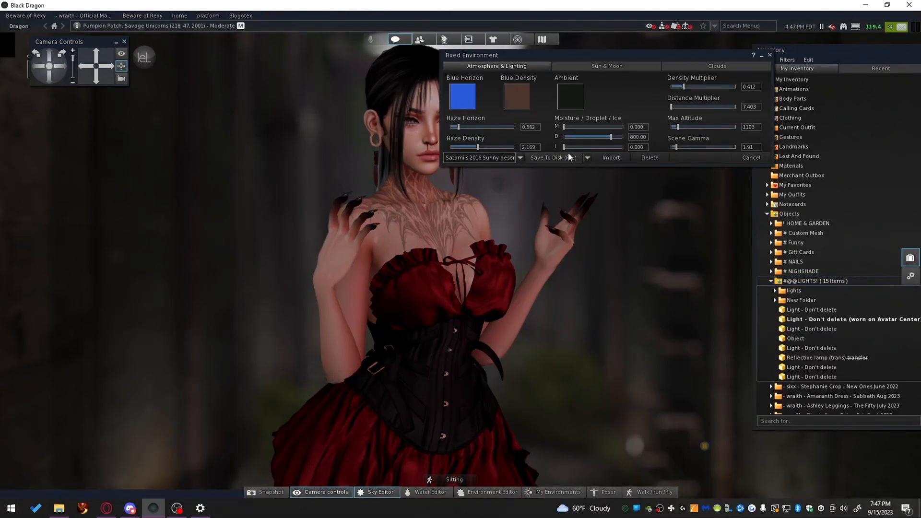
{"action": "left_click", "coordinate": [587, 158]}
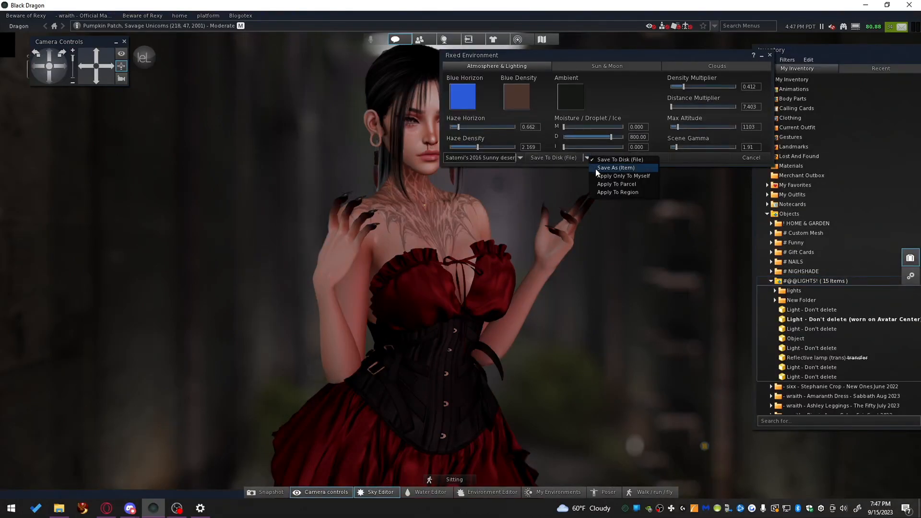
{"action": "left_click", "coordinate": [596, 167]}
{"action": "left_click", "coordinate": [553, 159]}
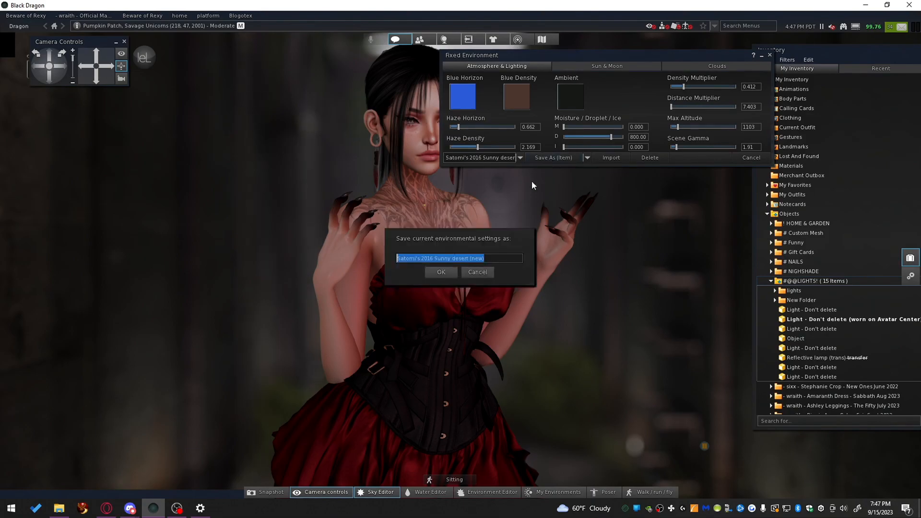
{"action": "left_click", "coordinate": [450, 270]}
- Move the Fixed Environment window aside and browse the Satomi's 2016 sky presets to apply the Pink Purple one
{"action": "left_click_drag", "start_coordinate": [692, 57], "coordinate": [849, 62]}
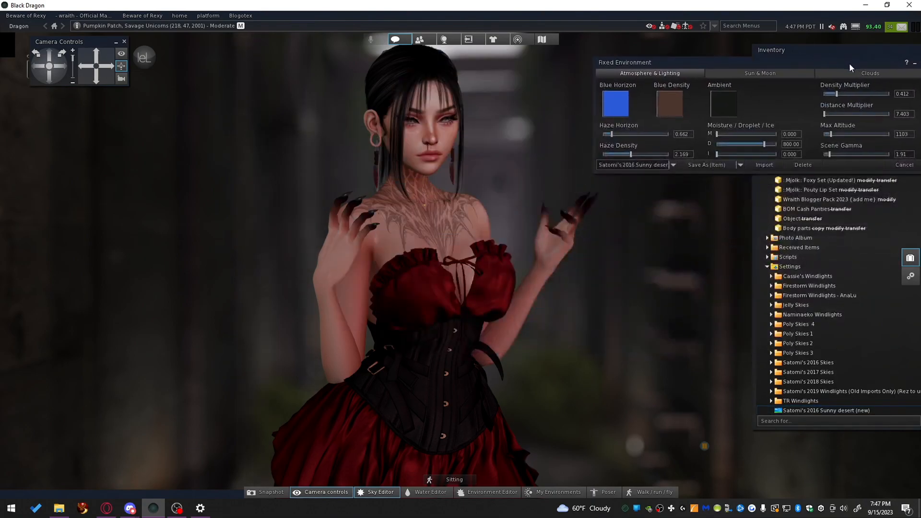
{"action": "left_click", "coordinate": [672, 165]}
{"action": "left_click", "coordinate": [742, 175]}
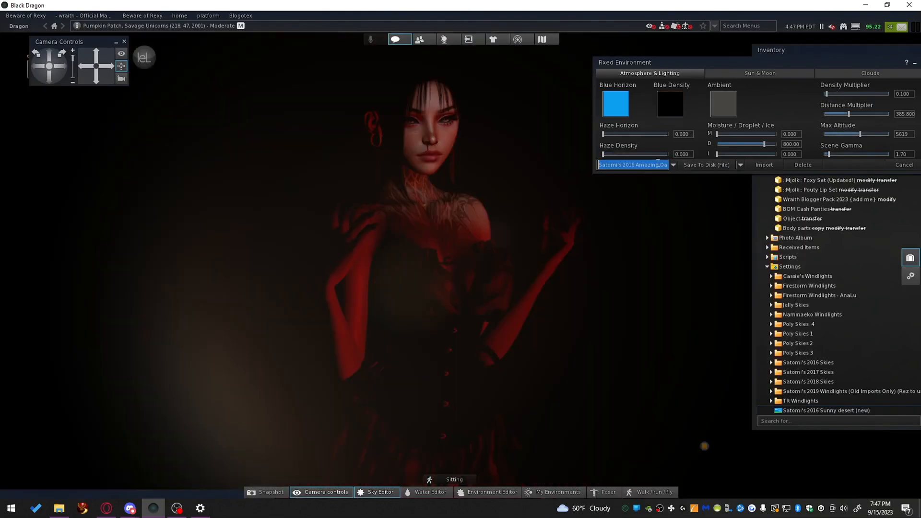
{"action": "scroll", "coordinate": [631, 164], "scroll_direction": "down", "scroll_amount": 3}
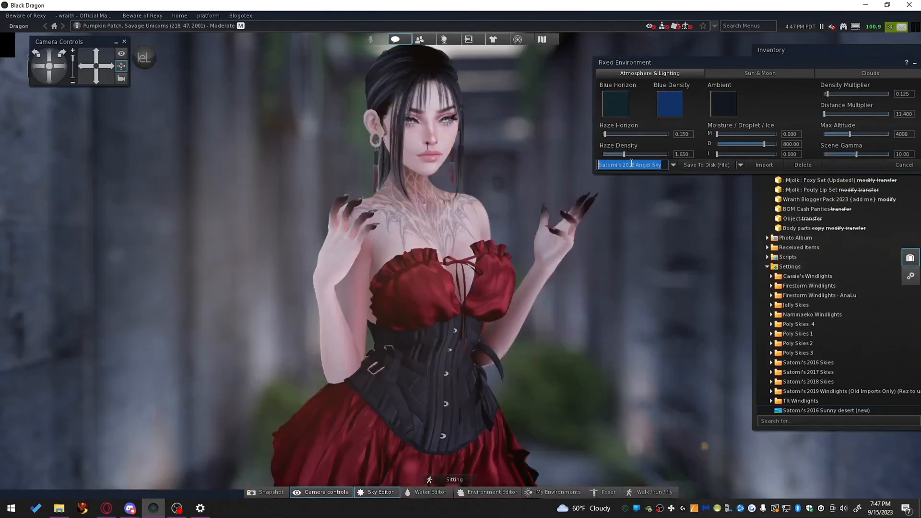
{"action": "scroll", "coordinate": [632, 165], "scroll_direction": "down", "scroll_amount": 1}
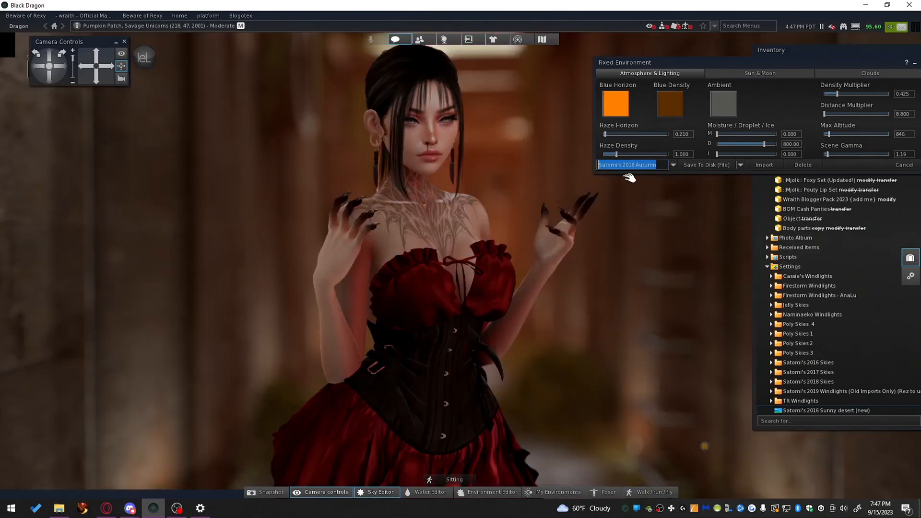
{"action": "scroll", "coordinate": [619, 165], "scroll_direction": "down", "scroll_amount": 5}
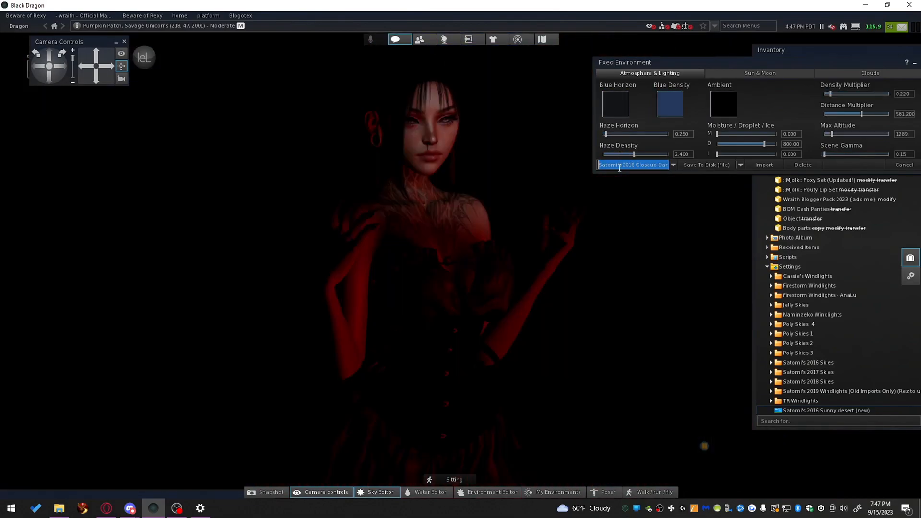
{"action": "scroll", "coordinate": [619, 165], "scroll_direction": "down", "scroll_amount": 4}
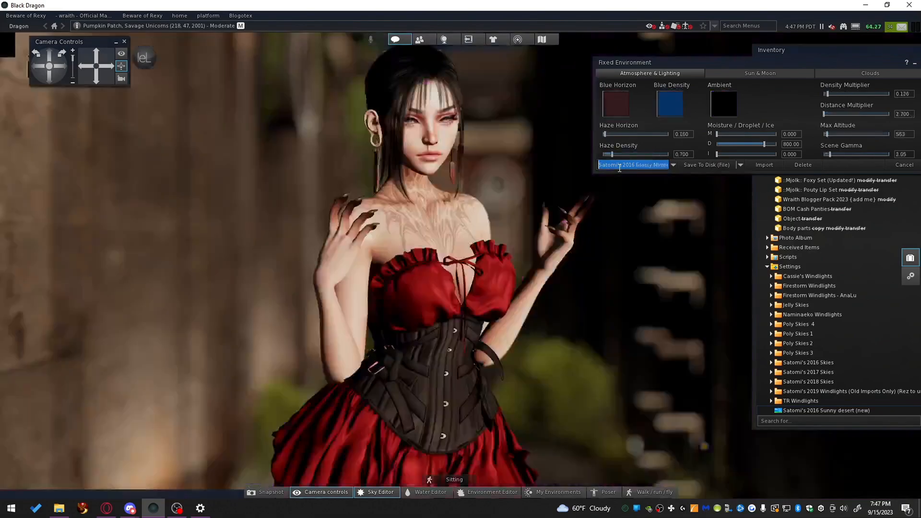
{"action": "key", "text": "ctrl+p"}
{"action": "scroll", "coordinate": [231, 177], "scroll_direction": "down", "scroll_amount": 8}
{"action": "key", "text": "ctrl+p"}
{"action": "scroll", "coordinate": [651, 166], "scroll_direction": "down", "scroll_amount": 5}
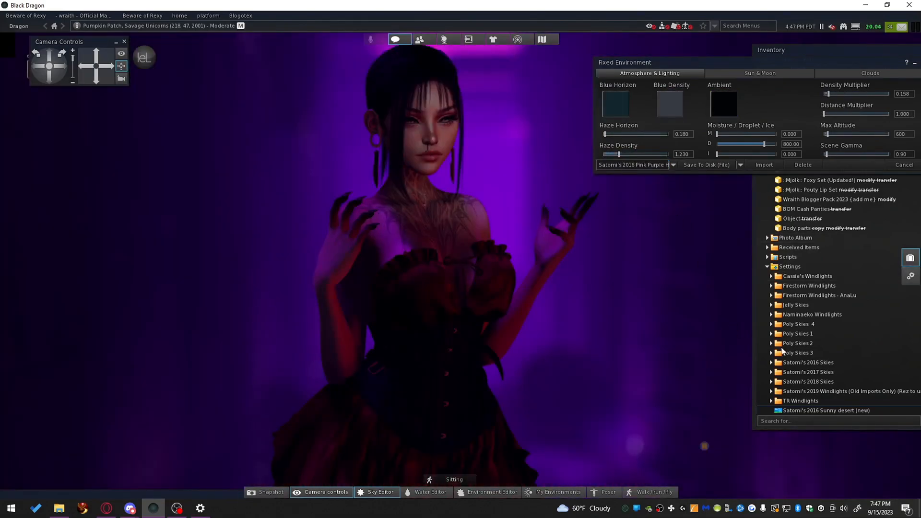
{"action": "left_click", "coordinate": [799, 230]}
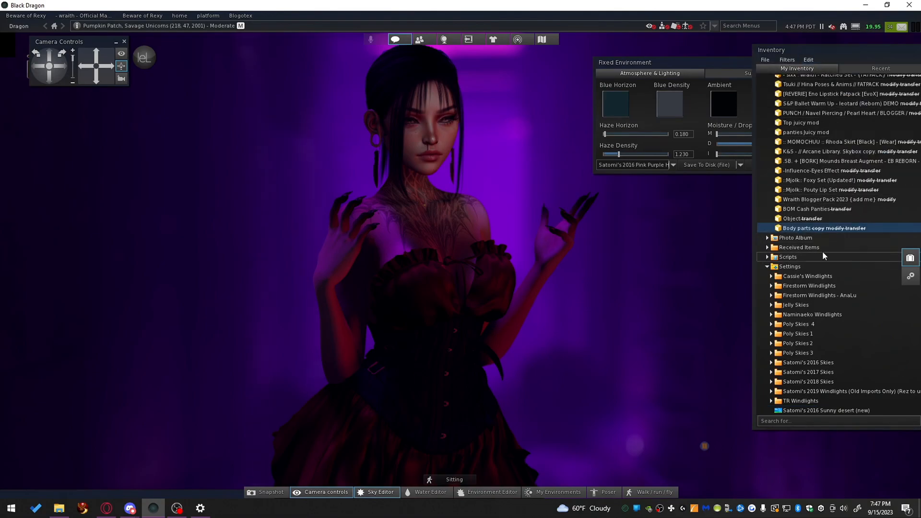
{"action": "scroll", "coordinate": [822, 251], "scroll_direction": "up", "scroll_amount": 9}
{"action": "scroll", "coordinate": [811, 253], "scroll_direction": "up", "scroll_amount": 9}
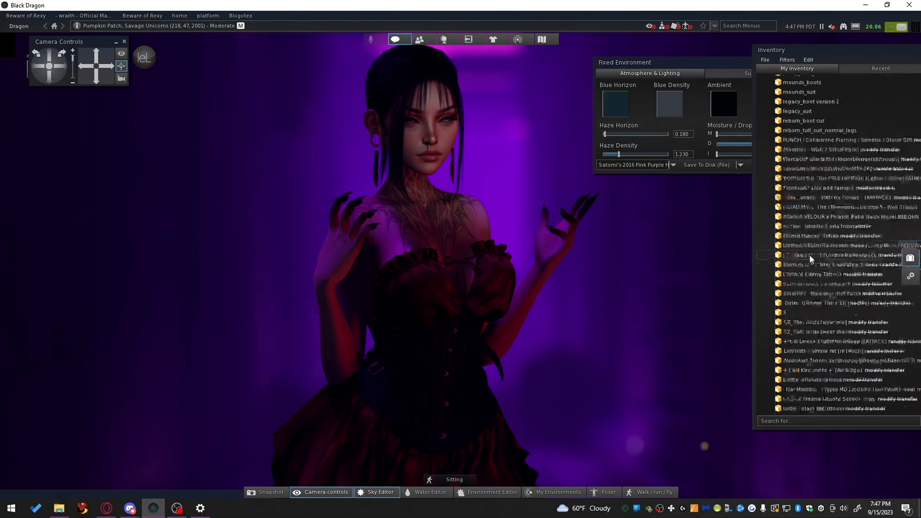
{"action": "left_click", "coordinate": [844, 176]}
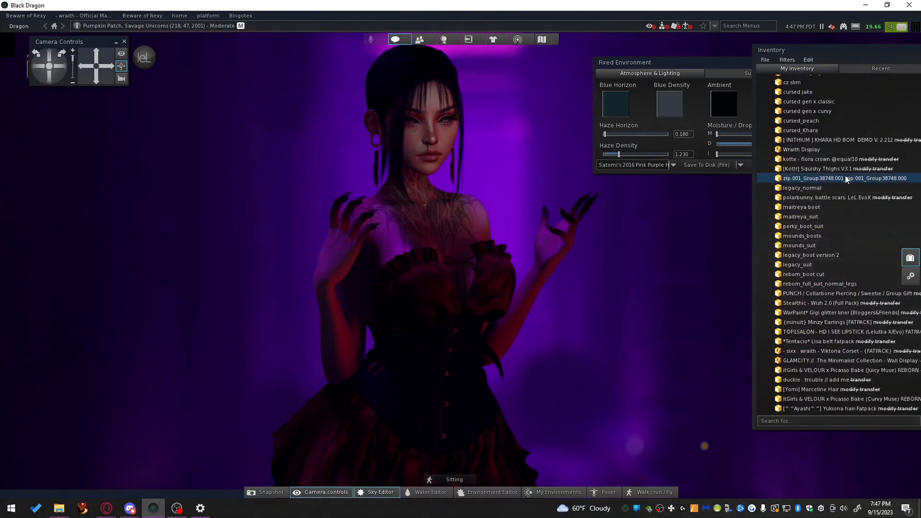
{"action": "scroll", "coordinate": [846, 179], "scroll_direction": "up", "scroll_amount": 9}
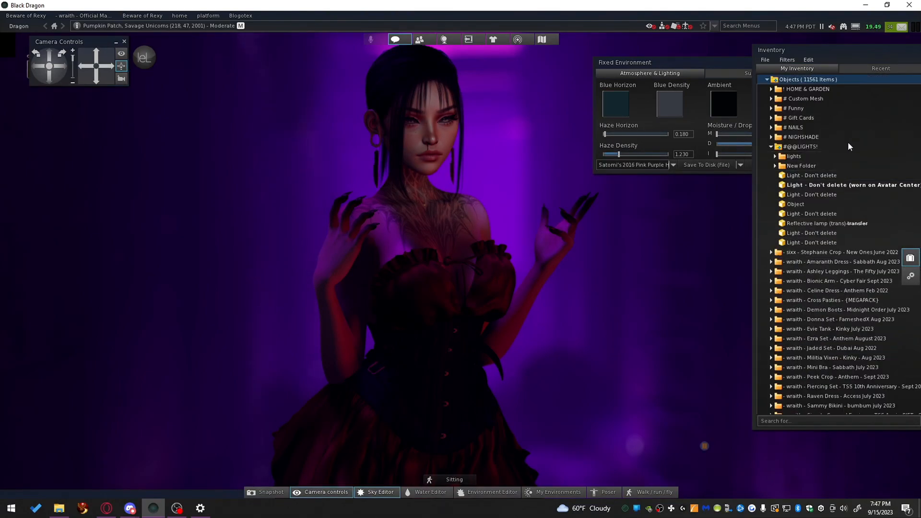
{"action": "right_click", "coordinate": [810, 185]}
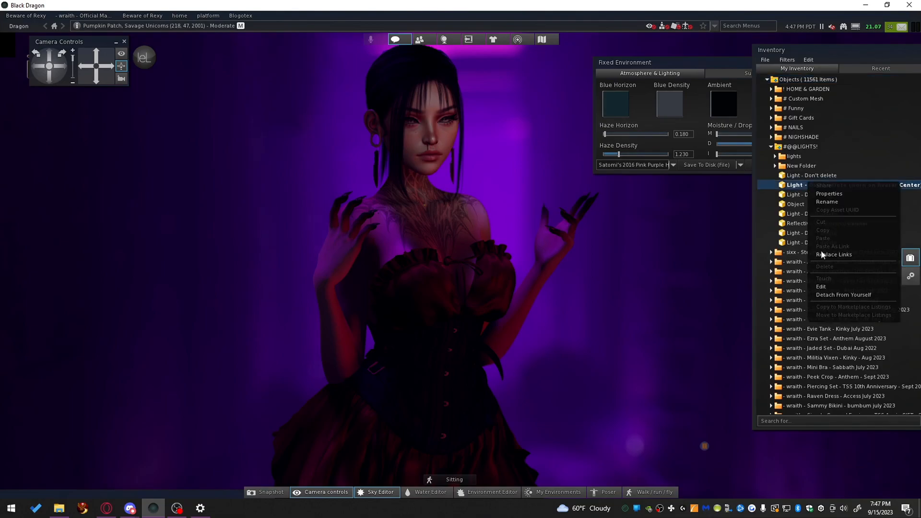
{"action": "left_click", "coordinate": [823, 288]}
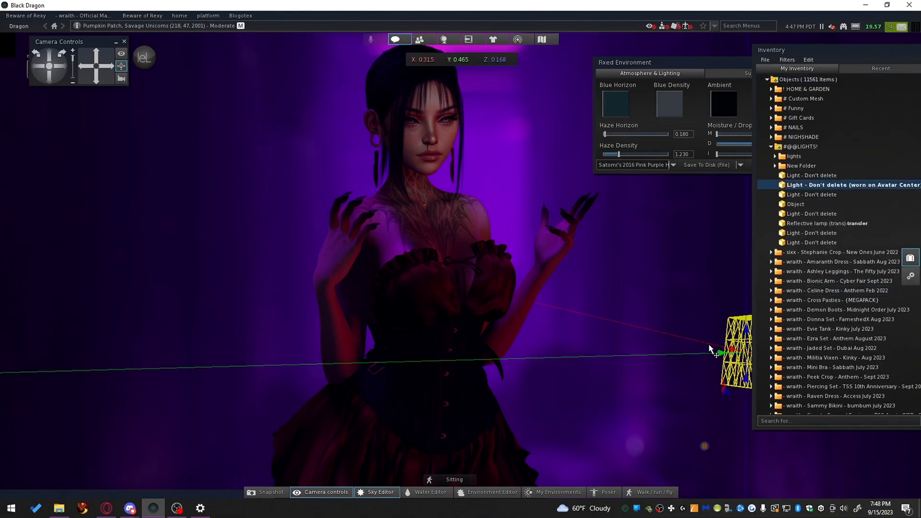
{"action": "left_click_drag", "start_coordinate": [728, 356], "coordinate": [678, 349]}
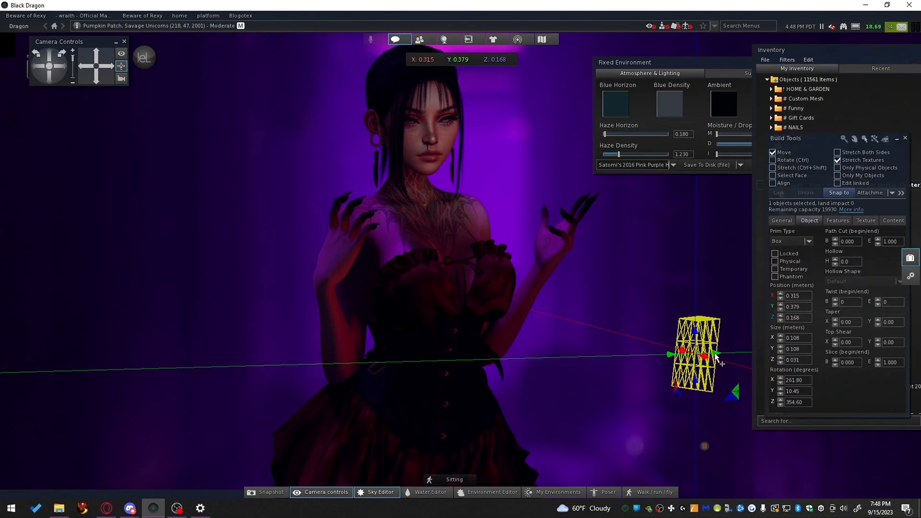
{"action": "left_click", "coordinate": [868, 223]}
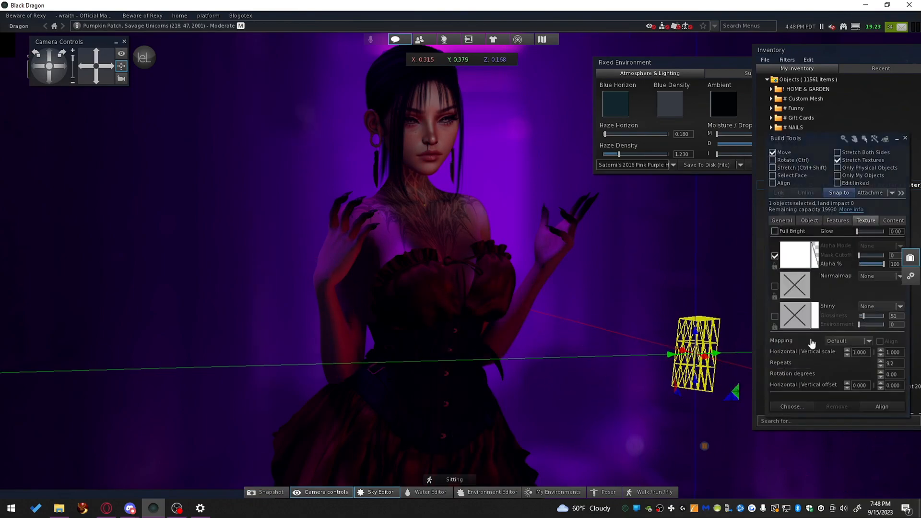
{"action": "left_click", "coordinate": [836, 220]}
{"action": "left_click", "coordinate": [808, 220]}
{"action": "left_click", "coordinate": [905, 138]}
- Detach the worn light from the avatar and expand the New Folder and lights subfolders
{"action": "right_click", "coordinate": [827, 184]}
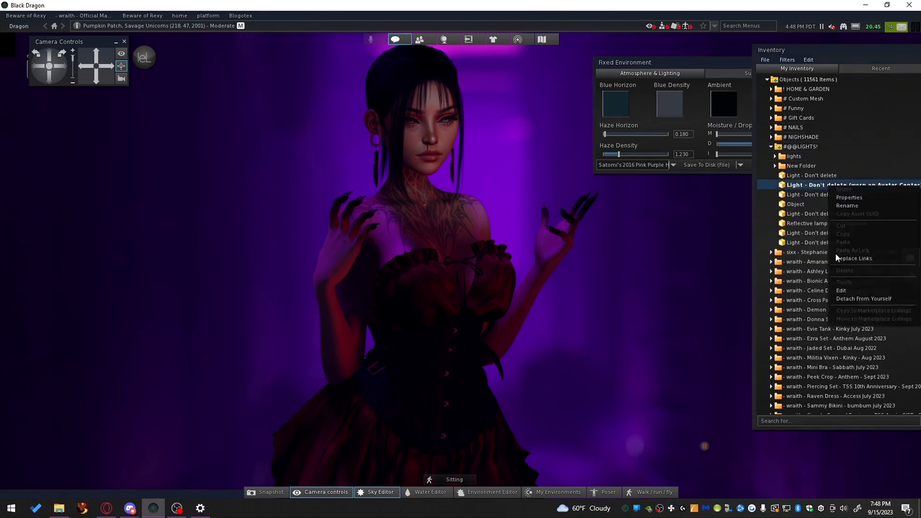
{"action": "left_click", "coordinate": [837, 299]}
{"action": "left_click", "coordinate": [775, 166]}
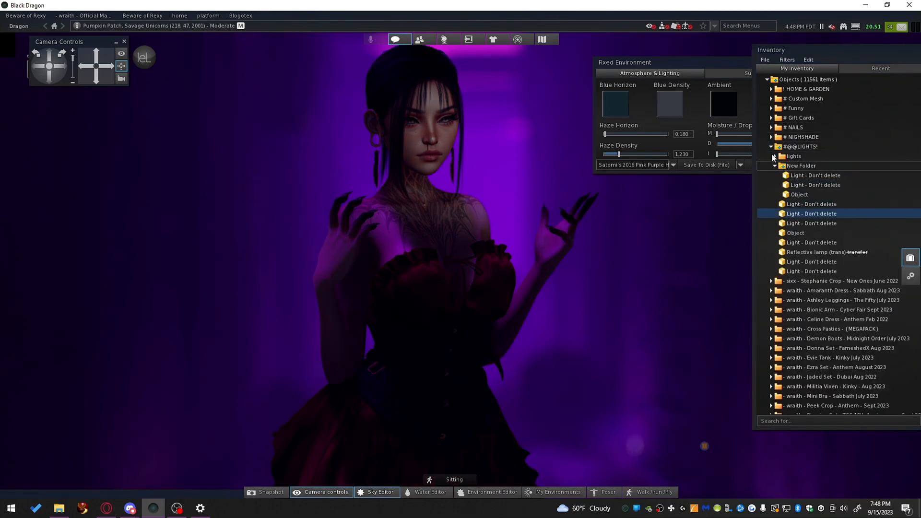
{"action": "left_click", "coordinate": [774, 156]}
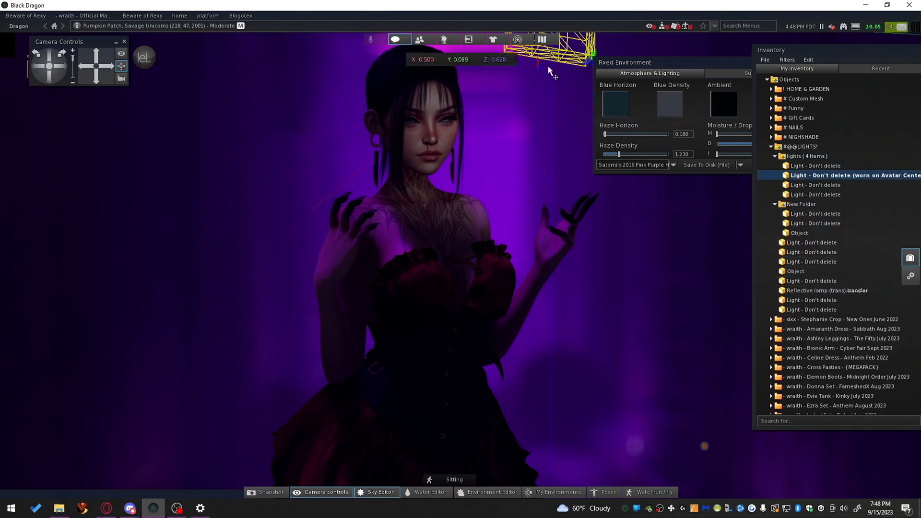
- Lower the light worn from the lights subfolder to Z 0.519 m and rotate it to X 302.45, Y 81.40, Z 63.15 degrees
{"action": "scroll", "coordinate": [551, 72], "scroll_direction": "down", "scroll_amount": 1}
{"action": "left_click_drag", "start_coordinate": [533, 105], "coordinate": [532, 153]}
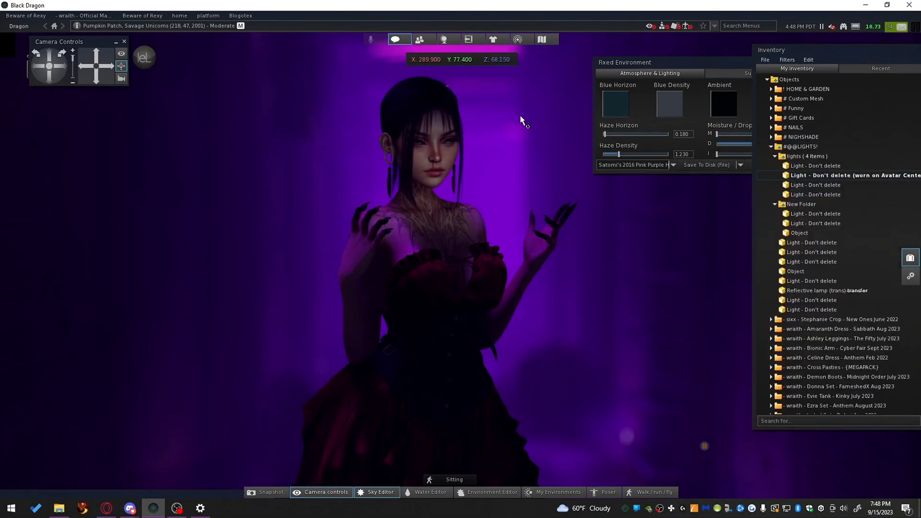
{"action": "mouse_move", "coordinate": [520, 116]}
{"action": "left_mouse_down"}
{"action": "mouse_move", "coordinate": [511, 90]}
{"action": "mouse_move", "coordinate": [537, 114]}
{"action": "mouse_move", "coordinate": [507, 119]}
{"action": "left_mouse_up"}
{"action": "scroll", "coordinate": [467, 113], "scroll_direction": "up", "scroll_amount": 2}
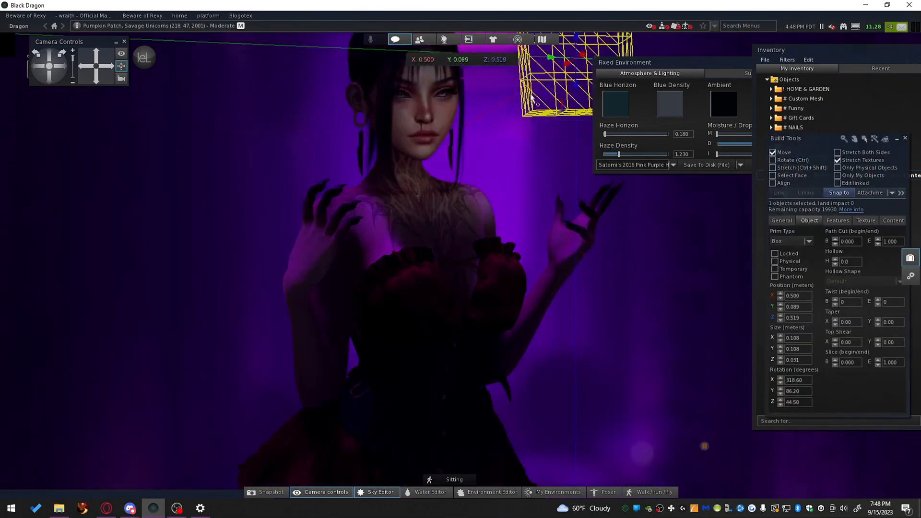
{"action": "left_click_drag", "start_coordinate": [554, 75], "coordinate": [560, 77]}
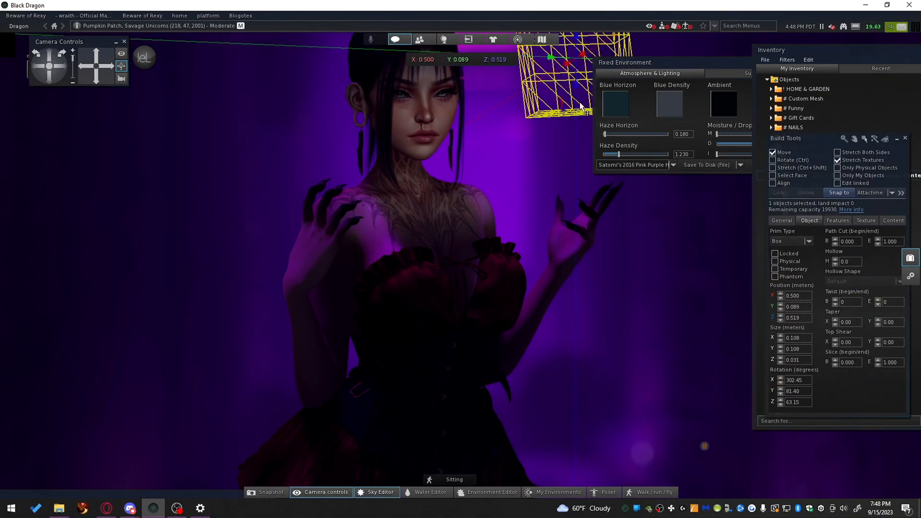
{"action": "left_click", "coordinate": [905, 139]}
- Add the last light in the lights subfolder to the avatar and move it to X 0.552, Y 0.009, Z 0.217 m
{"action": "right_click", "coordinate": [817, 194]}
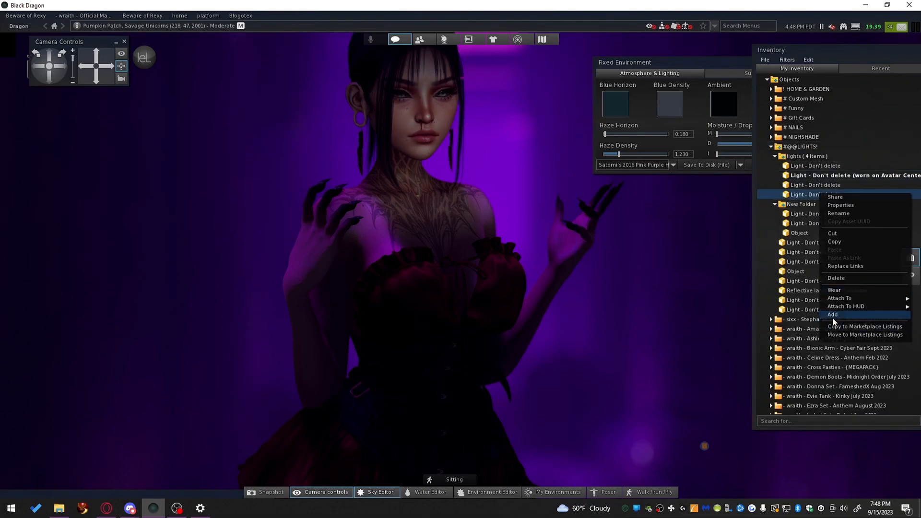
{"action": "left_click", "coordinate": [834, 315]}
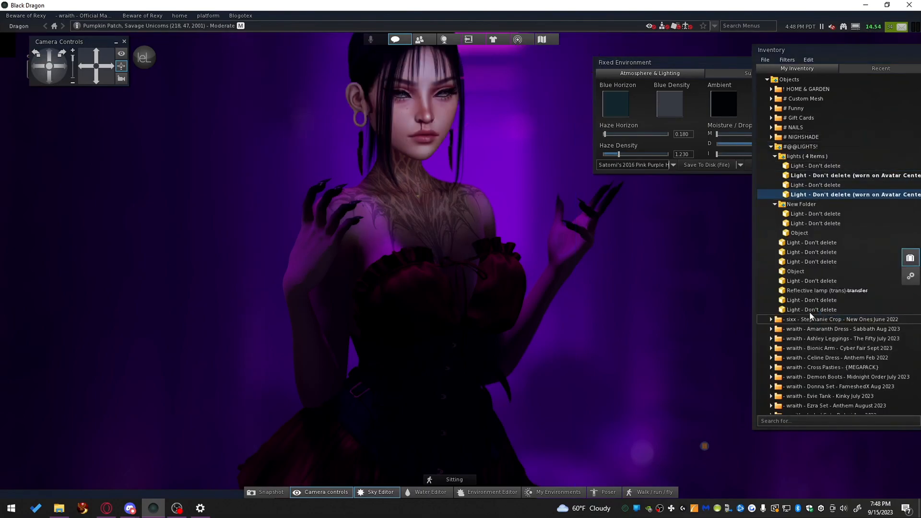
{"action": "right_click", "coordinate": [831, 193]}
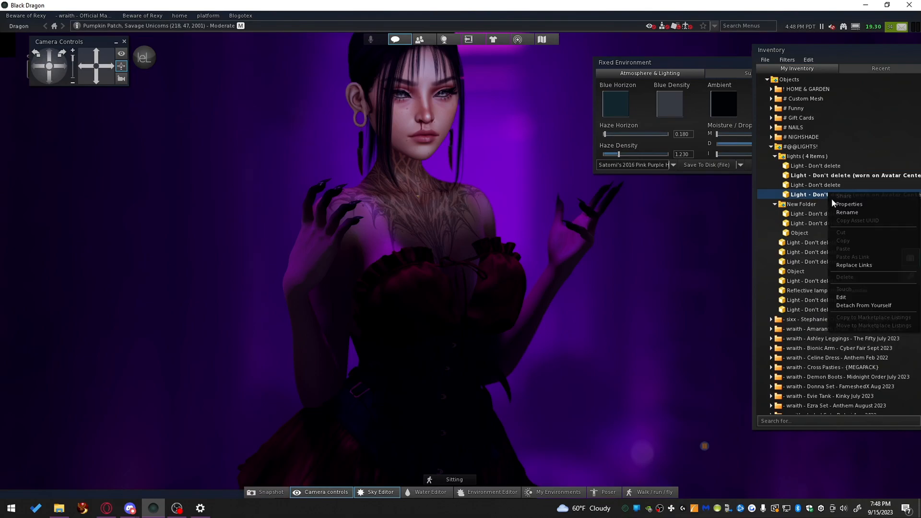
{"action": "left_click", "coordinate": [841, 297]}
{"action": "left_click_drag", "start_coordinate": [475, 121], "coordinate": [528, 329]}
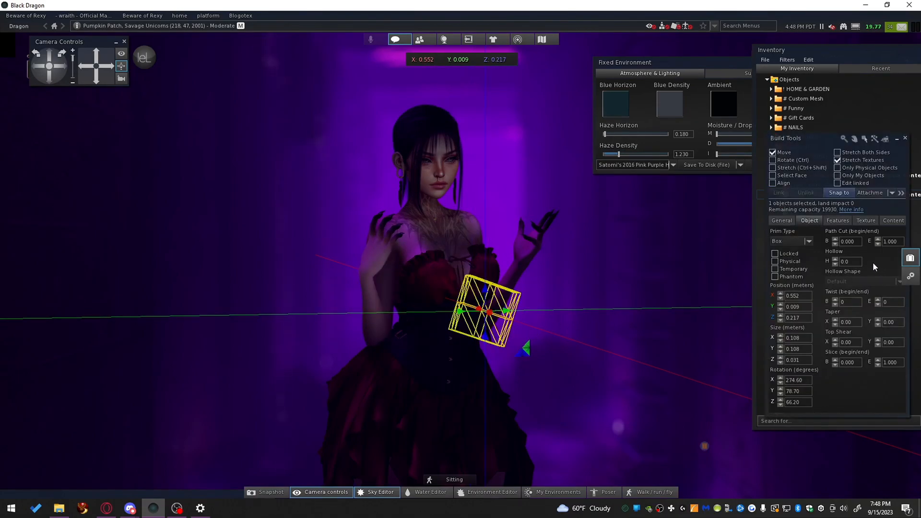
- Check the second light's feature settings and reposition it in front of the avatar
{"action": "left_click", "coordinate": [831, 220]}
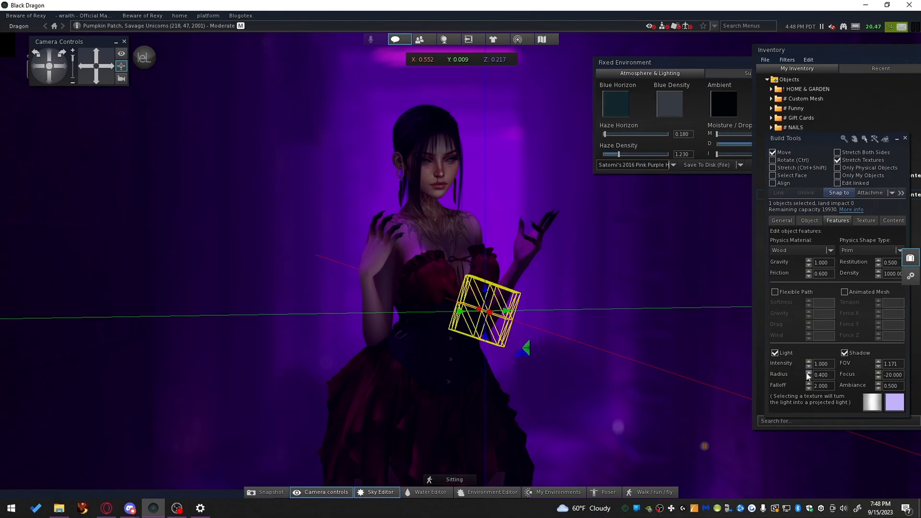
{"action": "left_click_drag", "start_coordinate": [491, 312], "coordinate": [619, 325]}
{"action": "left_click", "coordinate": [905, 138]}
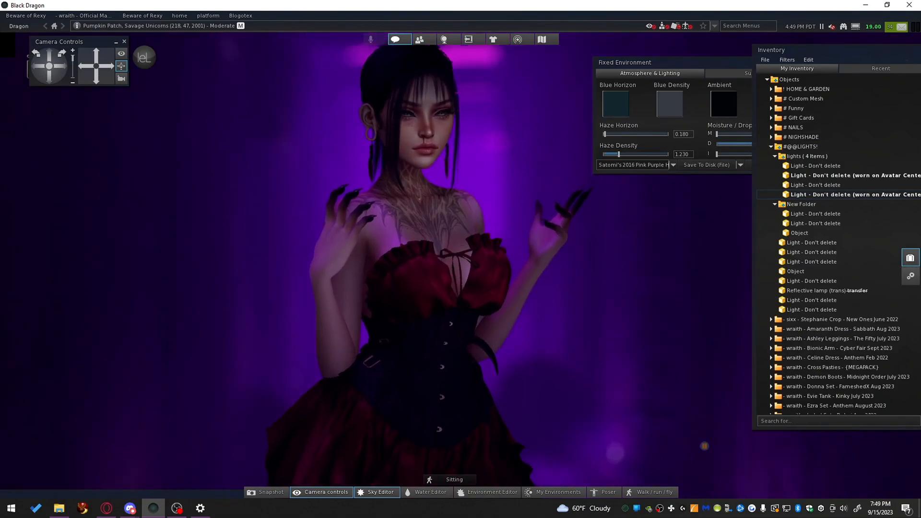
- Preview a disk snapshot of the scene at 7680x4320 (8K) and close it without saving
{"action": "left_click", "coordinate": [267, 491]}
{"action": "left_click", "coordinate": [64, 237]}
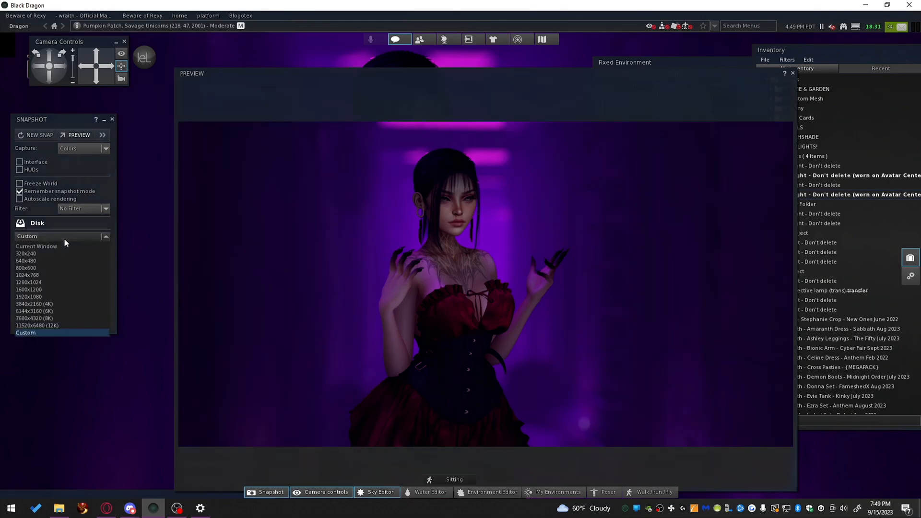
{"action": "left_click", "coordinate": [59, 317]}
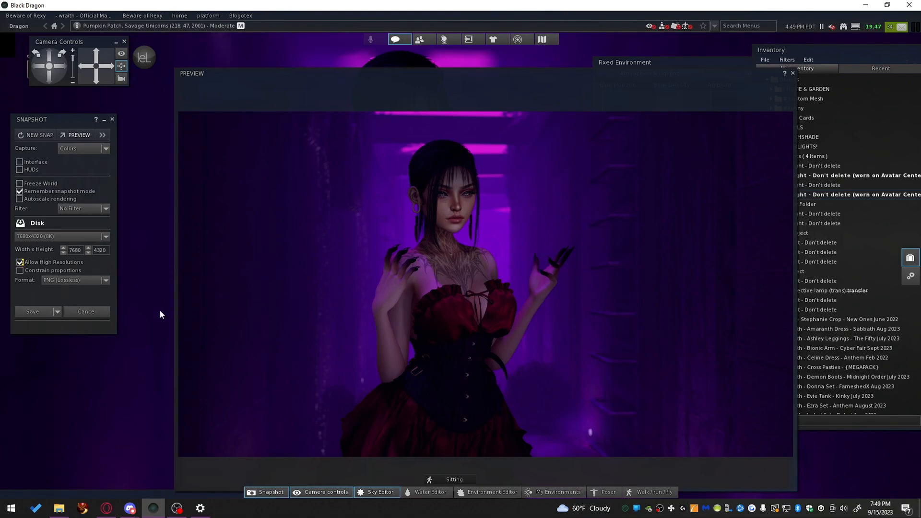
{"action": "left_click", "coordinate": [85, 312]}
{"action": "left_click", "coordinate": [793, 72]}
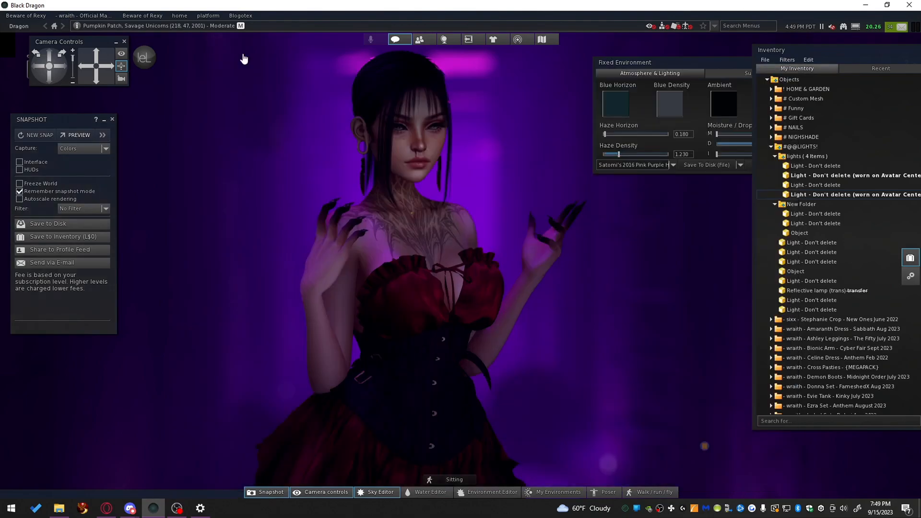
- Roll the camera sideways so the avatar lies horizontally, zoom in, and refresh the 7680x4320 disk snapshot preview
{"action": "left_click", "coordinate": [35, 57]}
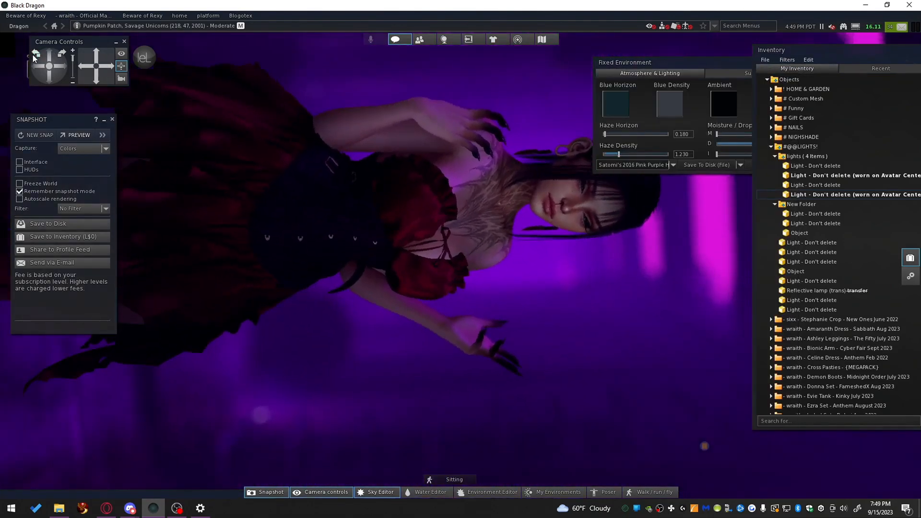
{"action": "scroll", "coordinate": [204, 114], "scroll_direction": "up", "scroll_amount": 2}
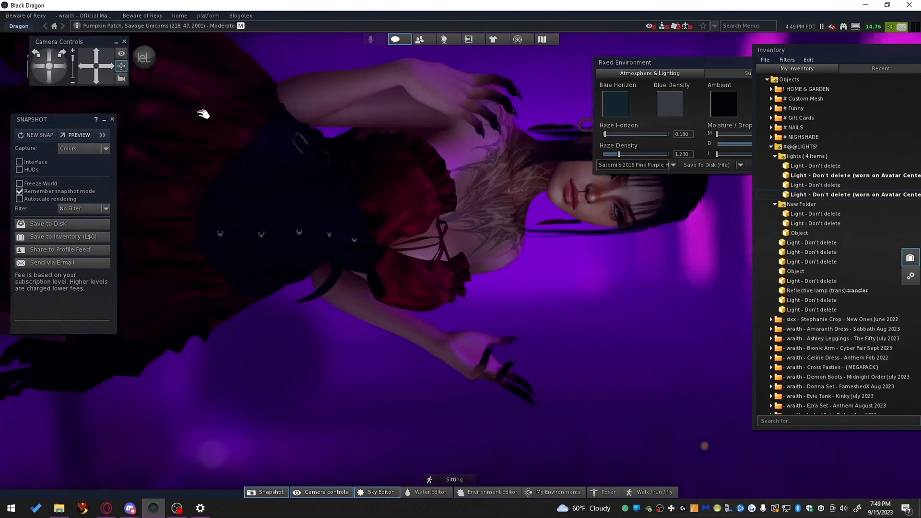
{"action": "left_click", "coordinate": [447, 198], "text": "alt"}
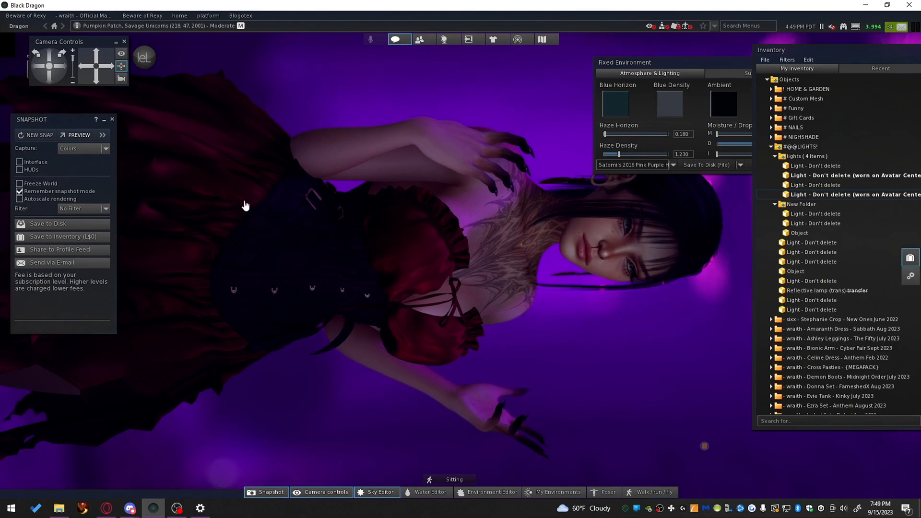
{"action": "left_click", "coordinate": [68, 133]}
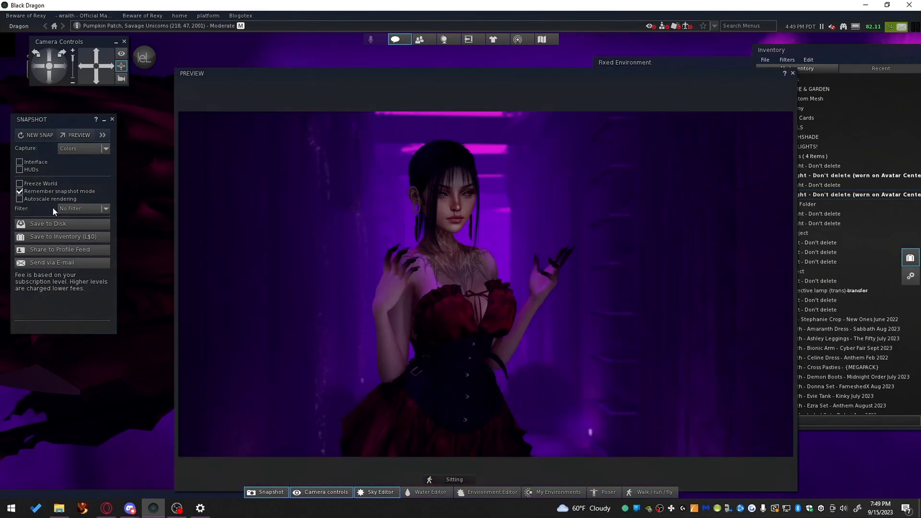
{"action": "left_click", "coordinate": [45, 222]}
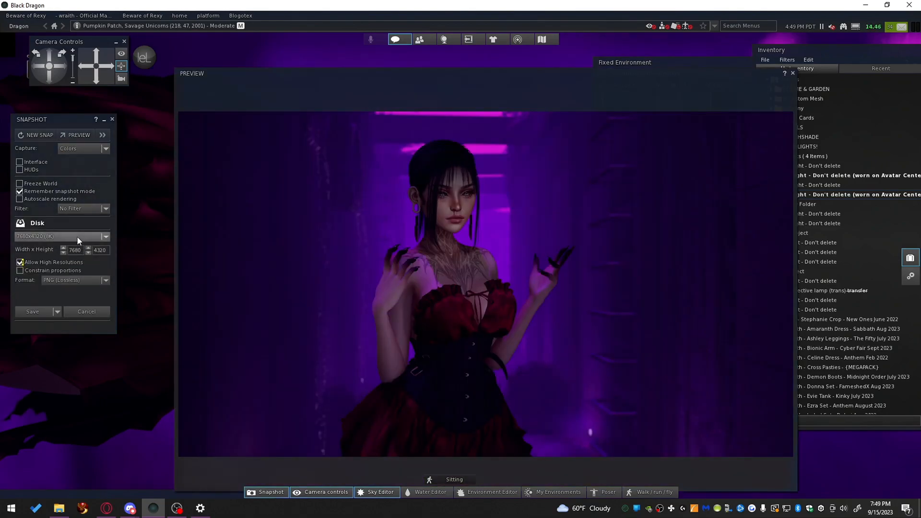
{"action": "left_click", "coordinate": [38, 134]}
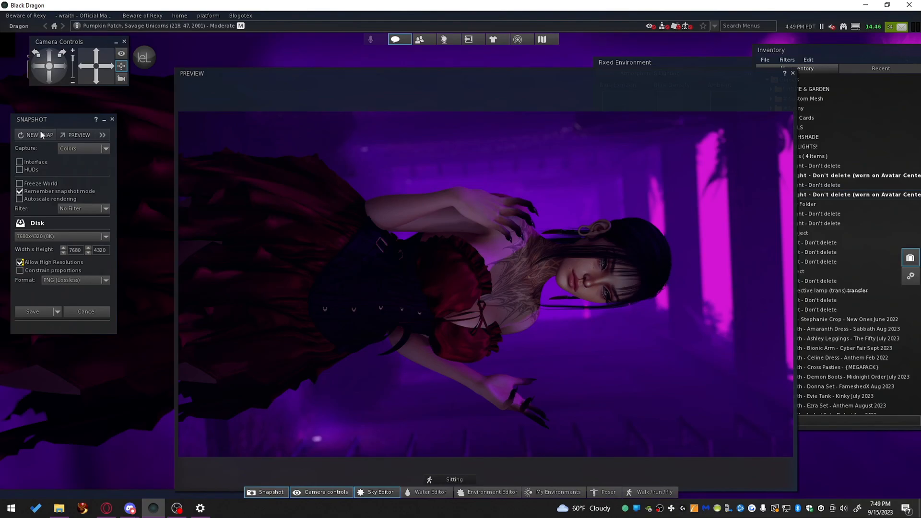
- Reframe the sideways camera view on the avatar and check the framing in the snapshot preview
{"action": "left_click", "coordinate": [792, 72]}
{"action": "left_click_drag", "start_coordinate": [456, 270], "coordinate": [530, 270]}
{"action": "left_click_drag", "start_coordinate": [460, 238], "coordinate": [469, 238]}
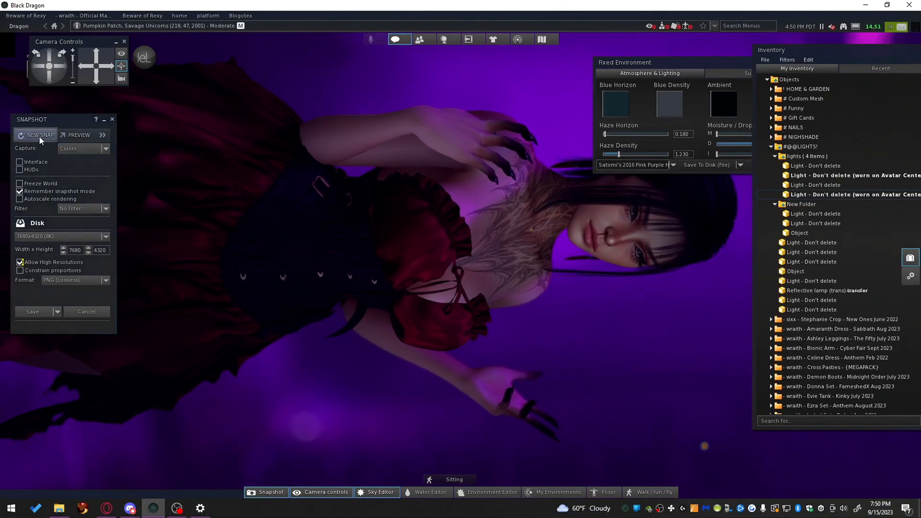
{"action": "left_click", "coordinate": [68, 134]}
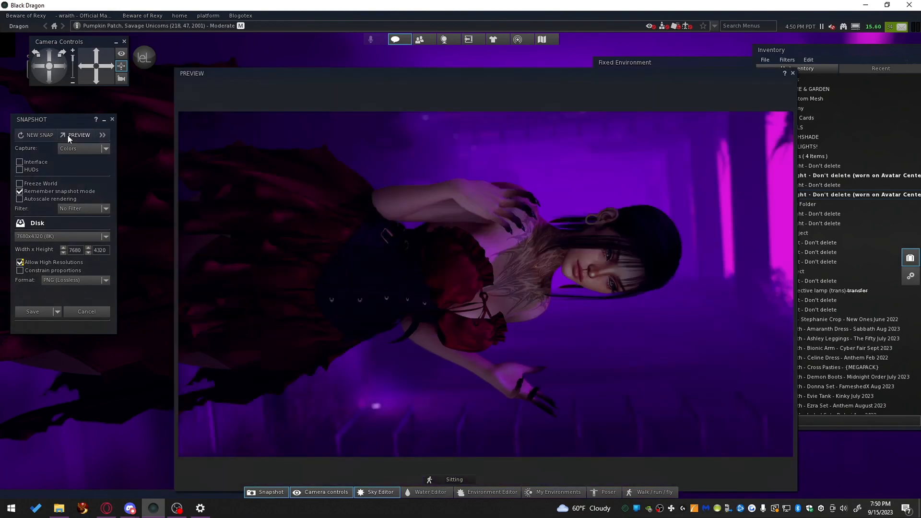
{"action": "left_click", "coordinate": [793, 73]}
- Shift the camera closer to the avatar and save a new 7680x4320 PNG snapshot to disk
{"action": "left_click", "coordinate": [82, 68]}
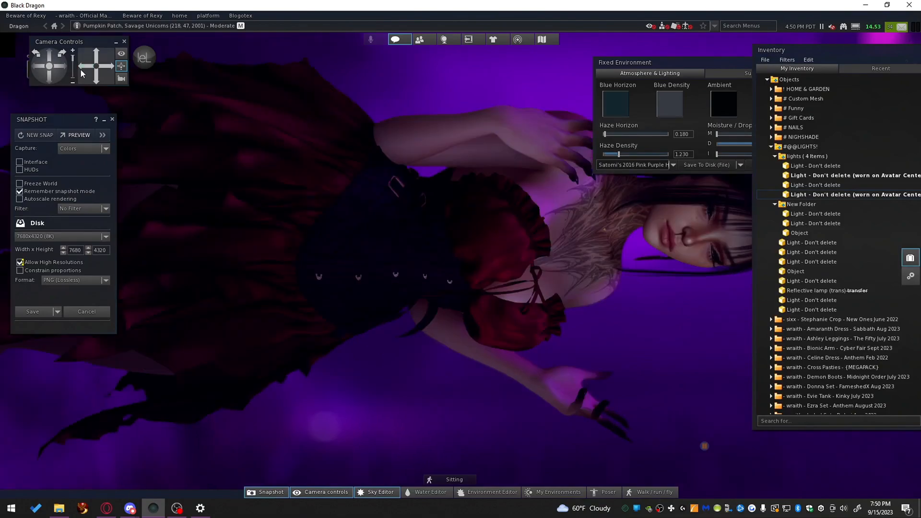
{"action": "scroll", "coordinate": [507, 206], "scroll_direction": "up", "scroll_amount": 1}
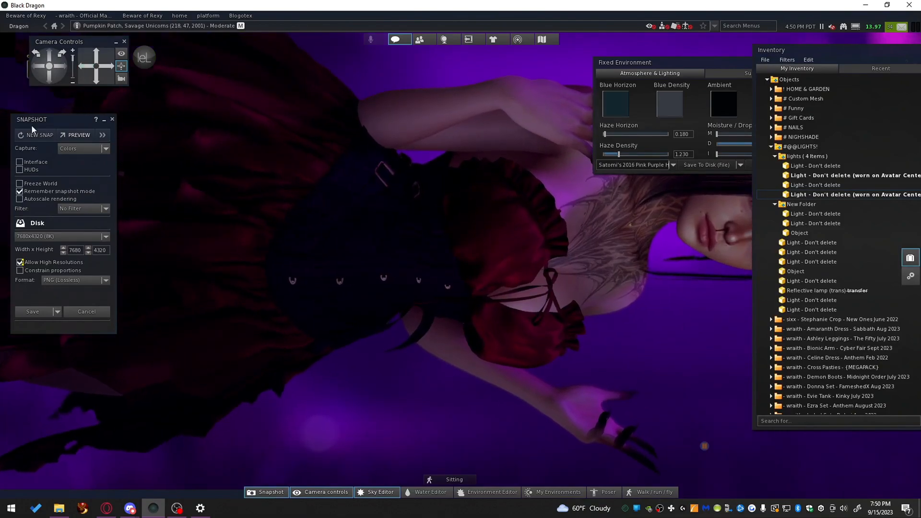
{"action": "left_click", "coordinate": [33, 138]}
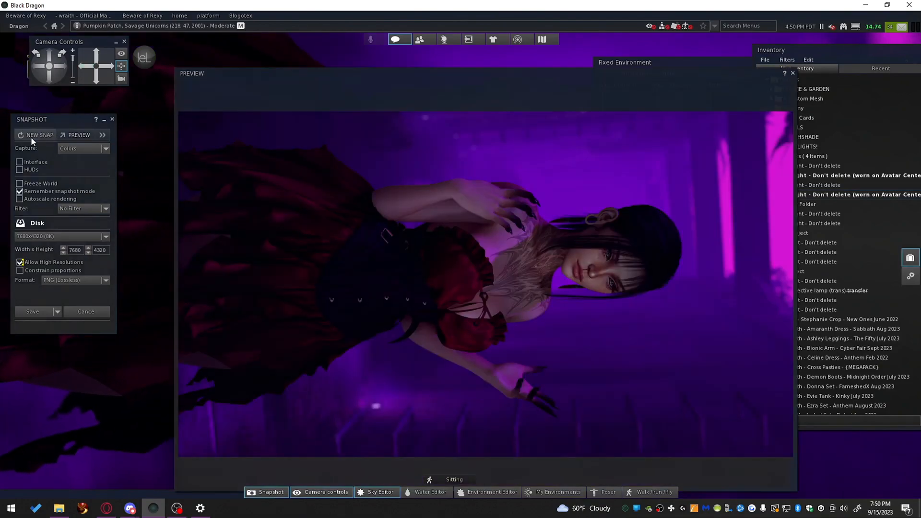
{"action": "left_click", "coordinate": [32, 311]}
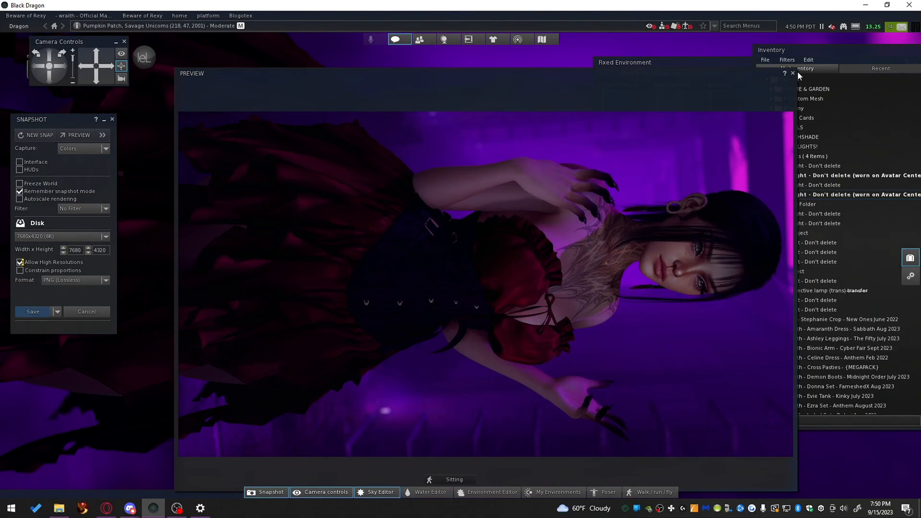
{"action": "left_click", "coordinate": [792, 73]}
- Change the sky's sun color to a dark neutral brown, RGB 45, 33, 33
{"action": "left_click_drag", "start_coordinate": [786, 62], "coordinate": [775, 31]}
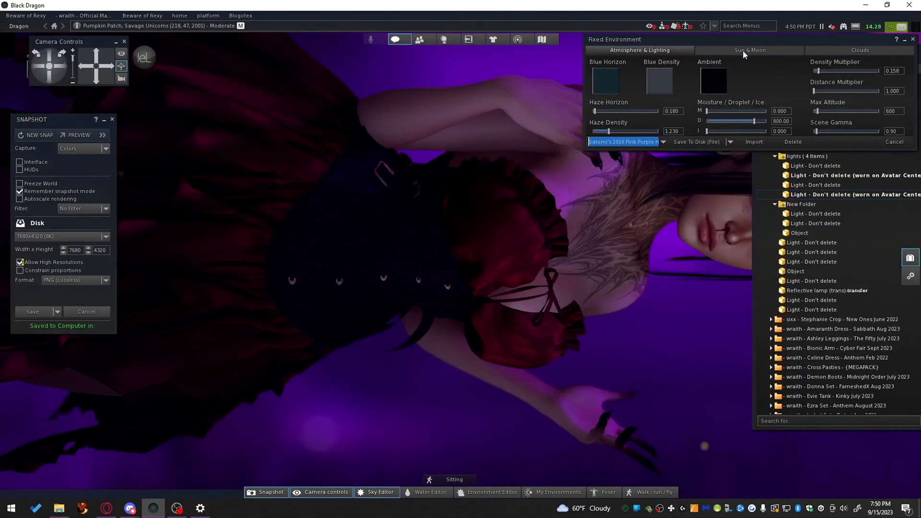
{"action": "left_click", "coordinate": [744, 52]}
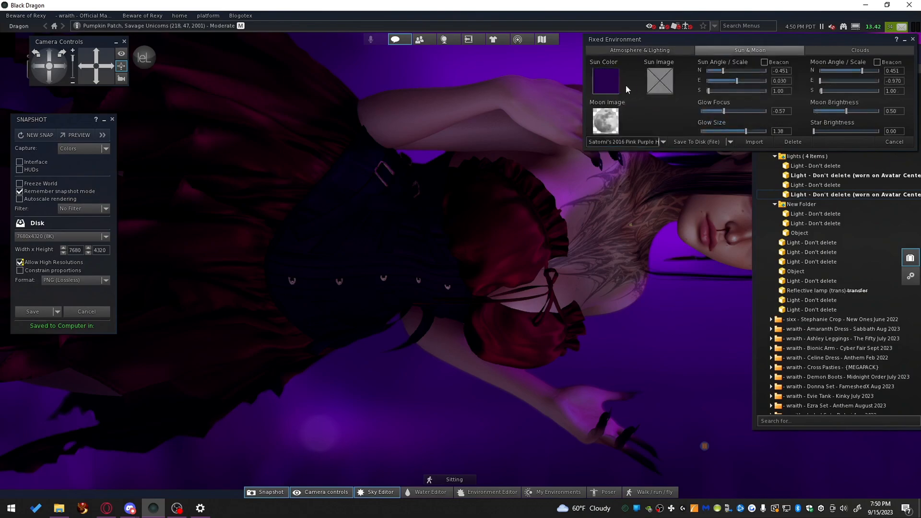
{"action": "left_click", "coordinate": [606, 83]}
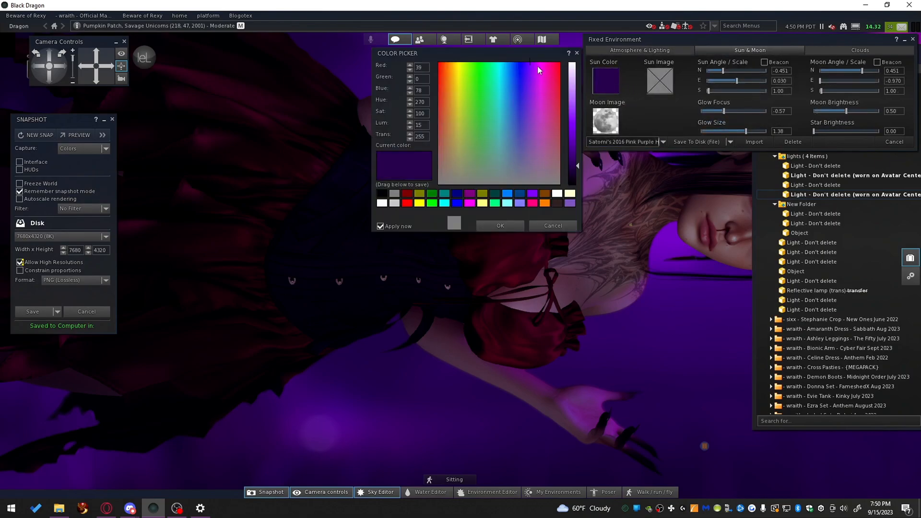
{"action": "left_click_drag", "start_coordinate": [536, 64], "coordinate": [434, 38]}
{"action": "left_click_drag", "start_coordinate": [453, 120], "coordinate": [434, 172]}
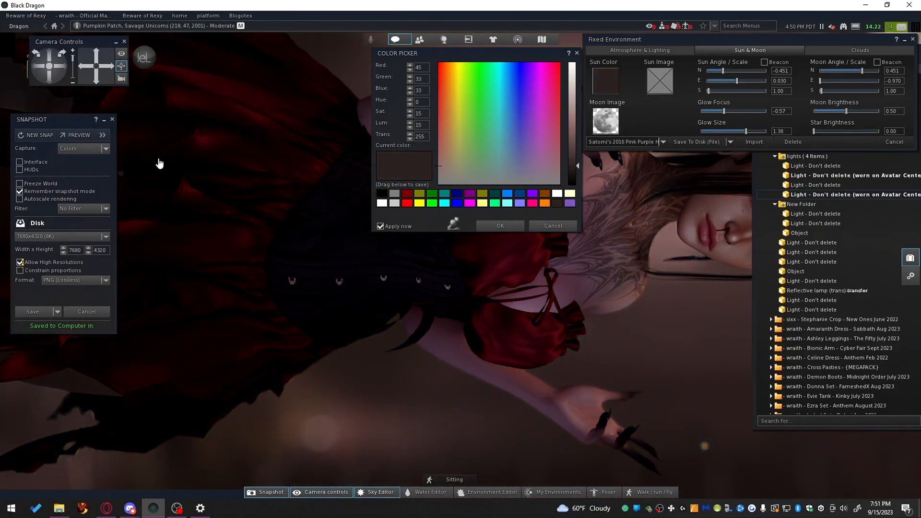
- Take a new snapshot under the brown sun color and save it to disk at 7680x4320
{"action": "left_click", "coordinate": [29, 135]}
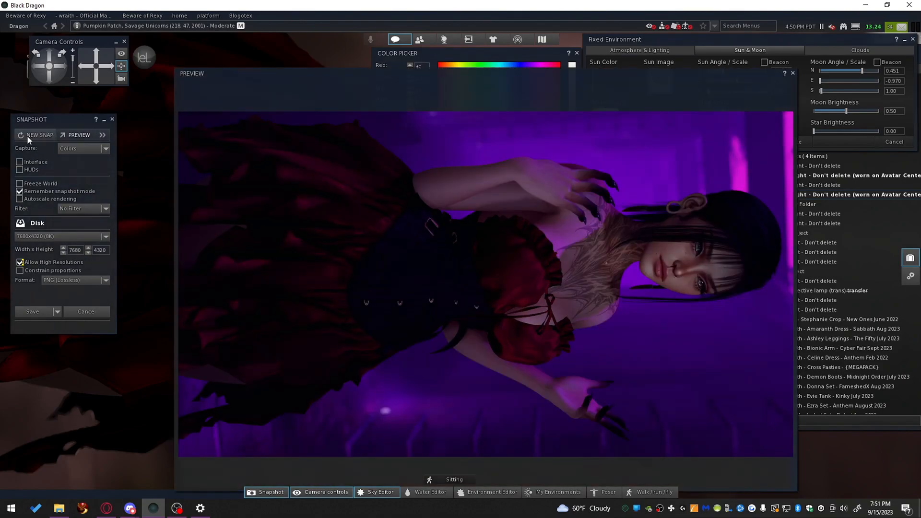
{"action": "left_click", "coordinate": [27, 136]}
{"action": "left_click", "coordinate": [35, 313]}
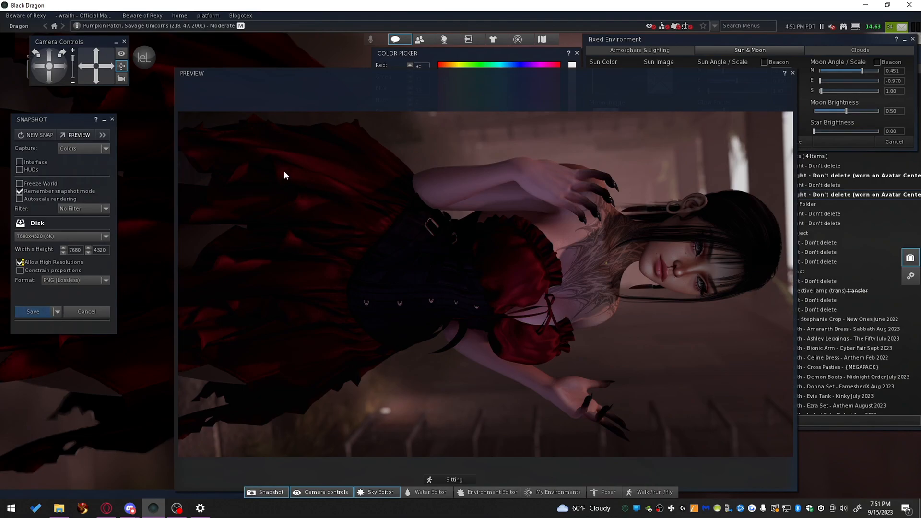
{"action": "left_click", "coordinate": [792, 73]}
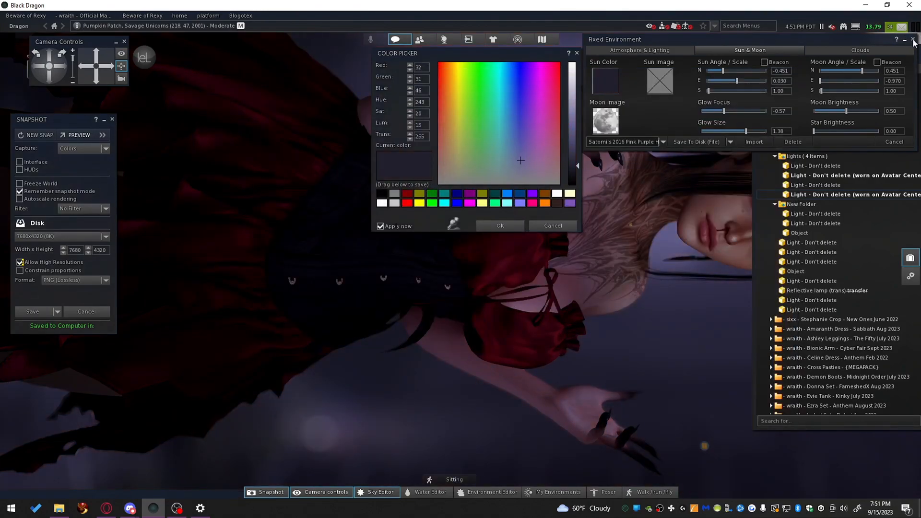
- Take another snapshot of the same view with the bluish sun color, RGB 32, 31, 46
{"action": "left_click", "coordinate": [910, 259]}
{"action": "left_click", "coordinate": [27, 137]}
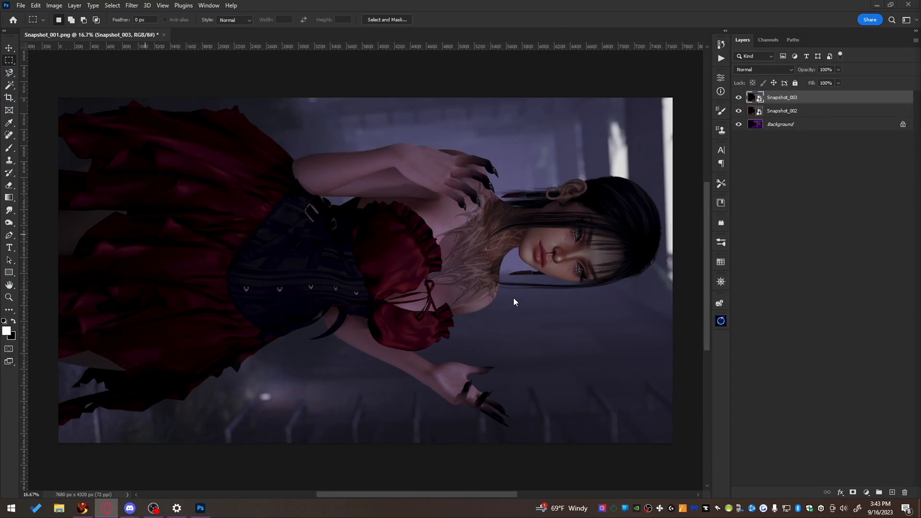
- Rotate the layered snapshot image 90° counter-clockwise and hide the Snapshot_002 layer
{"action": "left_click", "coordinate": [57, 5]}
{"action": "mouse_move", "coordinate": [72, 95]}
{"action": "left_click", "coordinate": [164, 112]}
{"action": "left_click_drag", "start_coordinate": [738, 100], "coordinate": [737, 129]}
{"action": "left_click", "coordinate": [739, 101]}
- Add a white layer mask to Snapshot_003 and get the Brush tool ready for masking
{"action": "left_click", "coordinate": [853, 492]}
{"action": "key", "text": "ctrl+i"}
{"action": "scroll", "coordinate": [321, 275], "scroll_direction": "up", "scroll_amount": 10}
{"action": "key", "text": "b"}
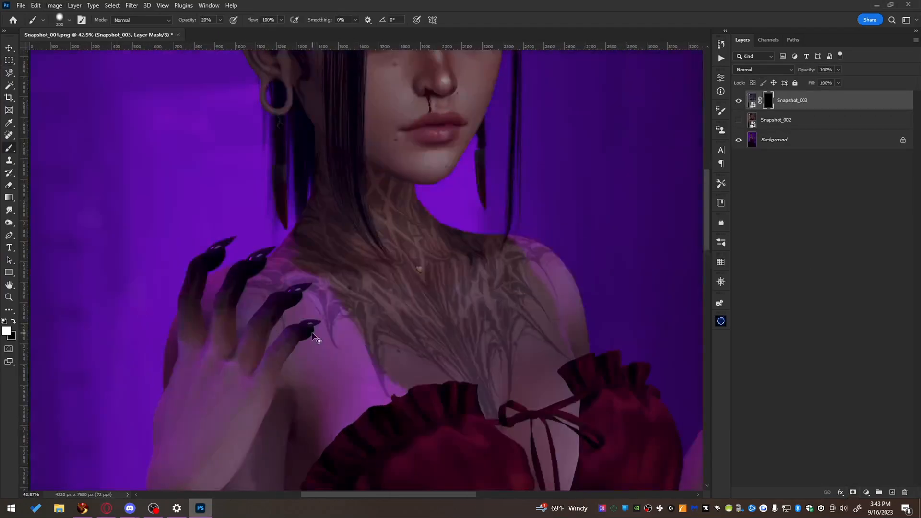
{"action": "key", "text": "ctrl+i"}
- Paint black at 10% opacity on the Snapshot_003 mask over the shoulder, clawed hand and background beside them
{"action": "key", "text": "bracketright"}
{"action": "key", "text": "bracketright"}
{"action": "key", "text": "x"}
{"action": "key", "text": "1"}
{"action": "mouse_move", "coordinate": [299, 314]}
{"action": "left_mouse_down"}
{"action": "mouse_move", "coordinate": [346, 353]}
{"action": "mouse_move", "coordinate": [257, 308]}
{"action": "left_mouse_up"}
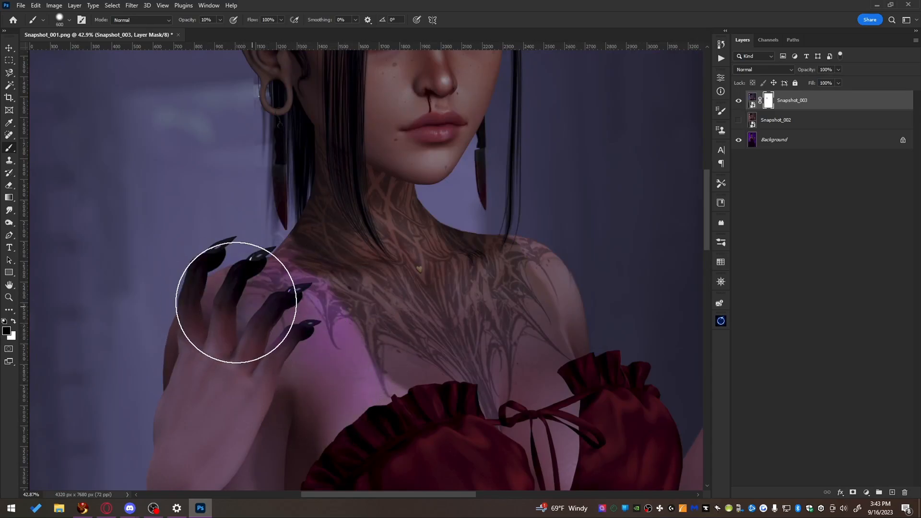
{"action": "left_click_drag", "start_coordinate": [257, 192], "coordinate": [261, 428]}
{"action": "left_click_drag", "start_coordinate": [259, 254], "coordinate": [246, 167]}
- Enlarge the brush to 1600 px and paint the Snapshot_003 mask over the background around the head and hands
{"action": "scroll", "coordinate": [246, 167], "scroll_direction": "down", "scroll_amount": 3}
{"action": "key", "text": "bracketright"}
{"action": "key", "text": "bracketright"}
{"action": "key", "text": "bracketright"}
{"action": "key", "text": "bracketright"}
{"action": "key", "text": "bracketright"}
{"action": "key", "text": "bracketright"}
{"action": "key", "text": "bracketright"}
{"action": "key", "text": "bracketright"}
{"action": "key", "text": "bracketright"}
{"action": "key", "text": "bracketright"}
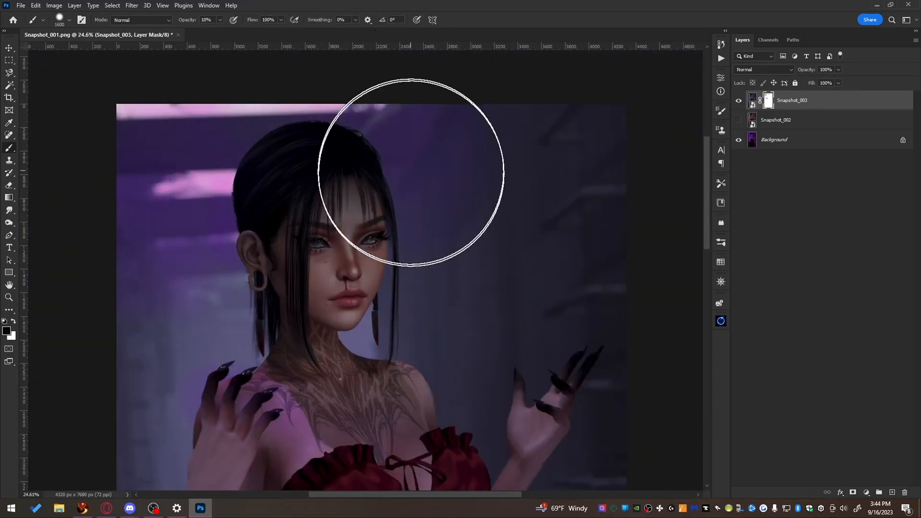
{"action": "mouse_move", "coordinate": [165, 352]}
{"action": "left_mouse_down"}
{"action": "mouse_move", "coordinate": [115, 446]}
{"action": "mouse_move", "coordinate": [240, 187]}
{"action": "left_mouse_up"}
{"action": "left_click_drag", "start_coordinate": [662, 446], "coordinate": [432, 309]}
{"action": "mouse_move", "coordinate": [450, 319]}
{"action": "left_mouse_down"}
{"action": "mouse_move", "coordinate": [502, 165]}
{"action": "mouse_move", "coordinate": [607, 447]}
{"action": "left_mouse_up"}
- Reduce the brush to 500 px and paint the mask over the shoulder, clawed fingers and nearby background
{"action": "key", "text": "bracketleft"}
{"action": "key", "text": "bracketleft"}
{"action": "key", "text": "bracketleft"}
{"action": "key", "text": "bracketleft"}
{"action": "key", "text": "bracketleft"}
{"action": "key", "text": "bracketleft"}
{"action": "key", "text": "bracketleft"}
{"action": "key", "text": "bracketleft"}
{"action": "key", "text": "bracketleft"}
{"action": "key", "text": "bracketleft"}
{"action": "key", "text": "bracketleft"}
{"action": "scroll", "coordinate": [163, 303], "scroll_direction": "up", "scroll_amount": 6}
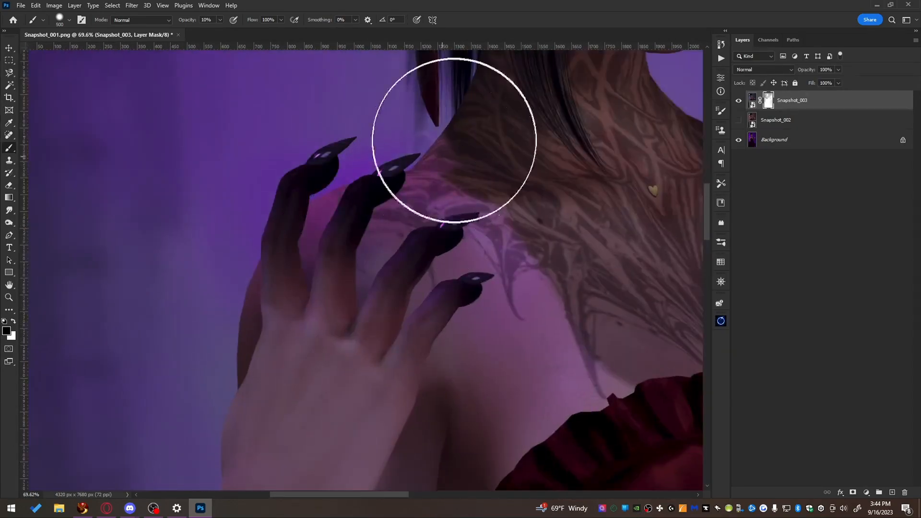
{"action": "left_click_drag", "start_coordinate": [446, 144], "coordinate": [353, 331]}
{"action": "left_click_drag", "start_coordinate": [366, 250], "coordinate": [312, 446]}
{"action": "left_click_drag", "start_coordinate": [265, 158], "coordinate": [307, 272]}
- Paint the Snapshot_003 mask over the small light and the background beside the skirt
{"action": "scroll", "coordinate": [344, 259], "scroll_direction": "down", "scroll_amount": 4}
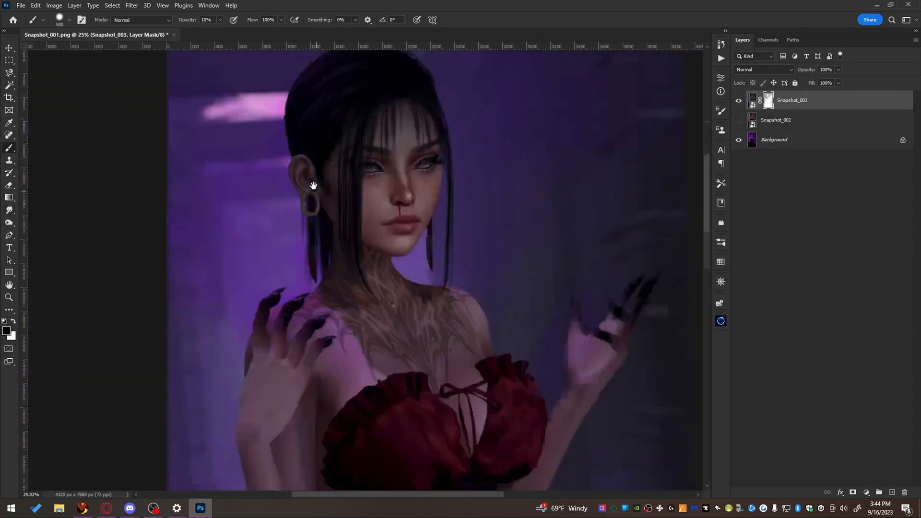
{"action": "left_click_drag", "start_coordinate": [433, 386], "coordinate": [307, 58]}
{"action": "key", "text": "bracketright"}
{"action": "left_click_drag", "start_coordinate": [467, 244], "coordinate": [483, 252]}
{"action": "key", "text": "bracketright"}
{"action": "key", "text": "bracketright"}
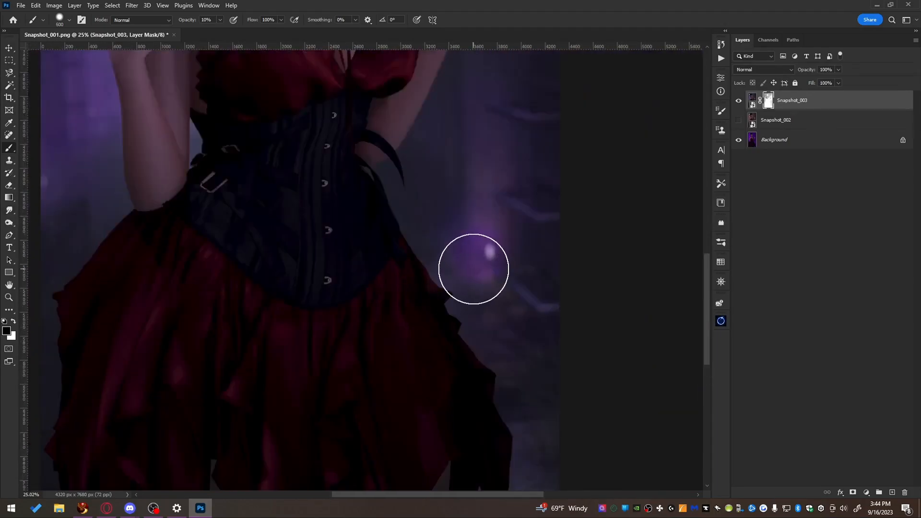
{"action": "left_click_drag", "start_coordinate": [297, 129], "coordinate": [524, 295]}
{"action": "left_click_drag", "start_coordinate": [434, 299], "coordinate": [357, 330]}
- Move Snapshot_002 to the top of the layer stack, try it with the Lighter Color blend mode and hide it
{"action": "left_click", "coordinate": [739, 101]}
{"action": "left_click", "coordinate": [739, 102]}
{"action": "left_click", "coordinate": [738, 120]}
{"action": "left_click_drag", "start_coordinate": [794, 120], "coordinate": [798, 91]}
{"action": "left_click", "coordinate": [767, 70]}
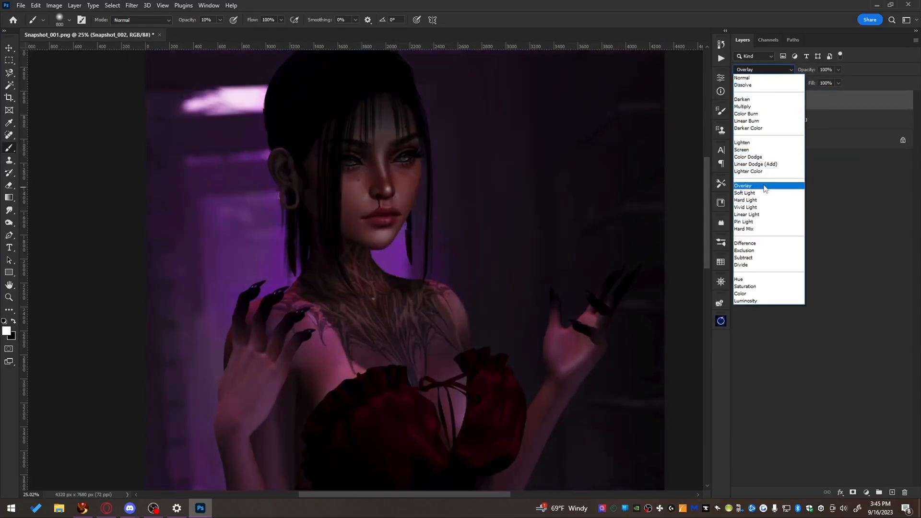
{"action": "left_click", "coordinate": [748, 172]}
{"action": "left_click", "coordinate": [737, 121]}
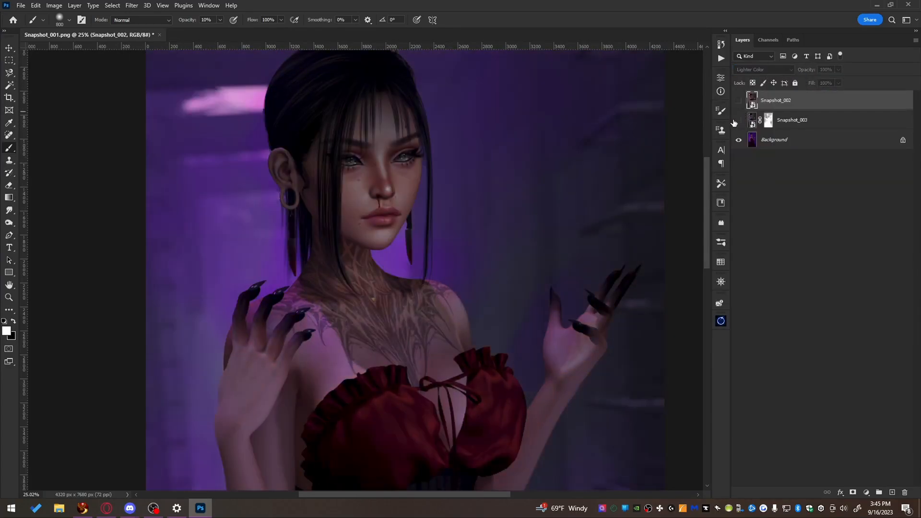
- Delete the layer mask from Snapshot_003 and set its blend mode to Normal
{"action": "left_click", "coordinate": [796, 119]}
{"action": "left_click", "coordinate": [767, 70]}
{"action": "right_click", "coordinate": [767, 119]}
{"action": "left_click", "coordinate": [787, 137]}
{"action": "left_click", "coordinate": [765, 70]}
{"action": "left_click", "coordinate": [742, 78]}
- Unlock the Background layer, move it above Snapshot_003 and set its blend mode to Lighten
{"action": "left_click", "coordinate": [902, 140]}
{"action": "left_click_drag", "start_coordinate": [796, 140], "coordinate": [802, 111]}
{"action": "left_click", "coordinate": [764, 70]}
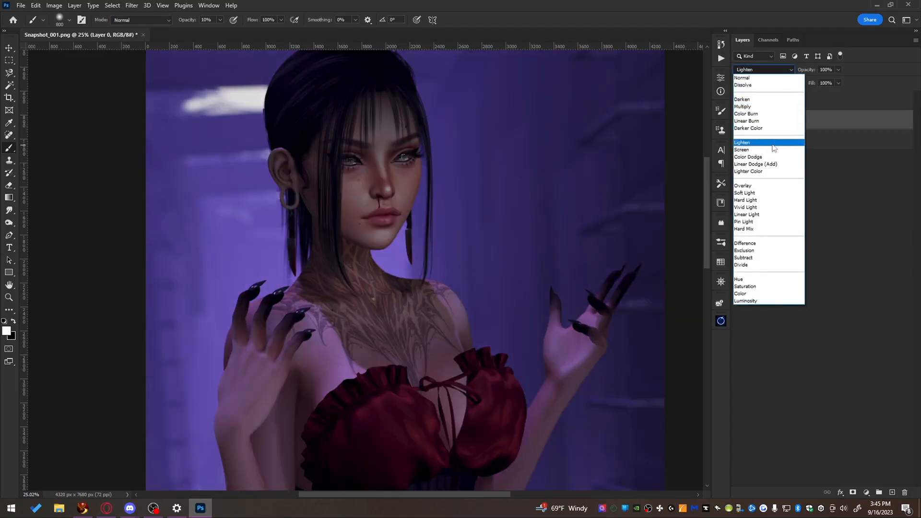
{"action": "left_click", "coordinate": [742, 142]}
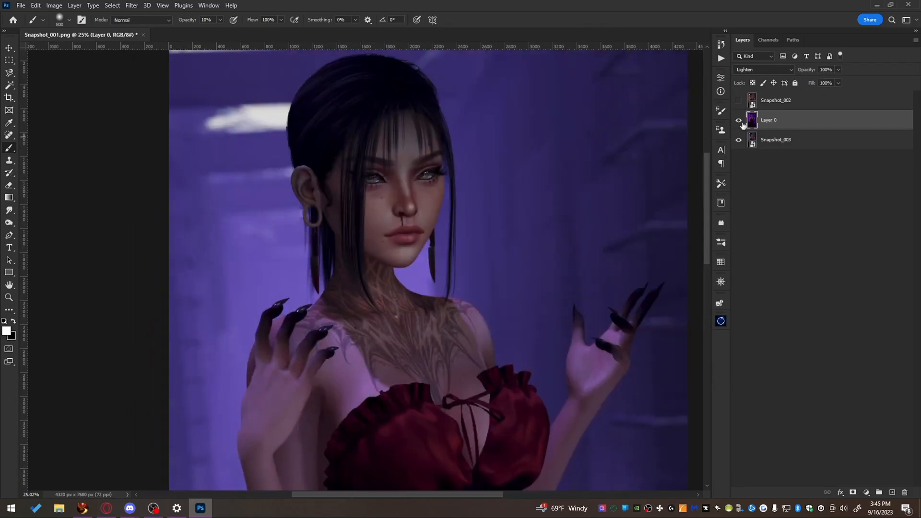
- Try other blend modes on Snapshot_002, set it back to Normal and show the layer
{"action": "left_click", "coordinate": [799, 107]}
{"action": "left_click", "coordinate": [765, 70]}
{"action": "left_click", "coordinate": [749, 175]}
{"action": "left_click", "coordinate": [760, 72]}
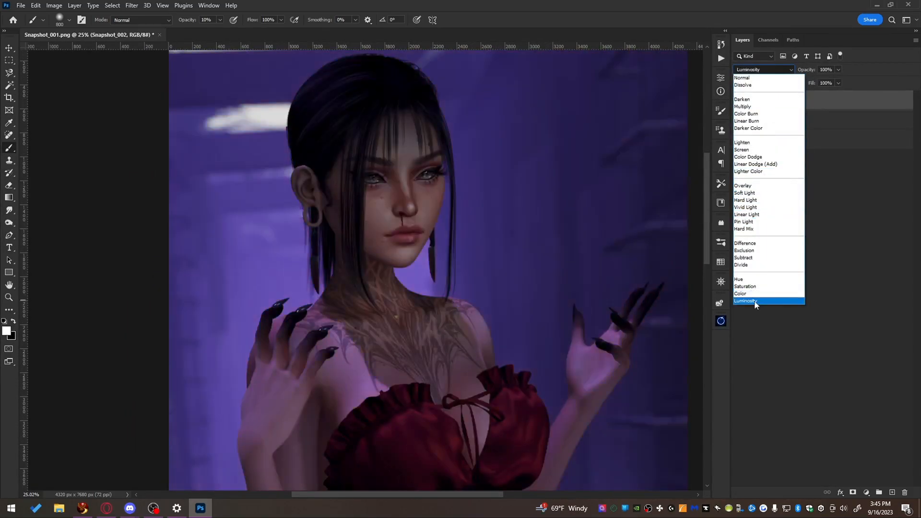
{"action": "left_click", "coordinate": [763, 79]}
{"action": "left_click", "coordinate": [737, 102]}
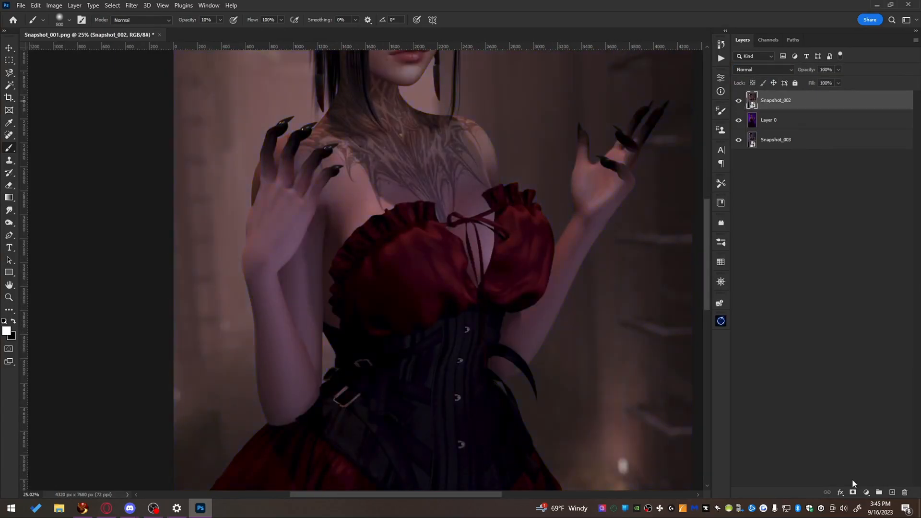
- Add a black mask to Snapshot_002 and paint white at 10% opacity over the small light beside the skirt
{"action": "left_click", "coordinate": [853, 492]}
{"action": "key", "text": "ctrl+i"}
{"action": "left_click_drag", "start_coordinate": [612, 471], "coordinate": [563, 333]}
{"action": "key", "text": "bracketright"}
{"action": "key", "text": "bracketright"}
{"action": "key", "text": "bracketright"}
{"action": "key", "text": "bracketright"}
{"action": "key", "text": "bracketright"}
{"action": "key", "text": "bracketright"}
{"action": "key", "text": "bracketright"}
{"action": "left_click", "coordinate": [575, 335]}
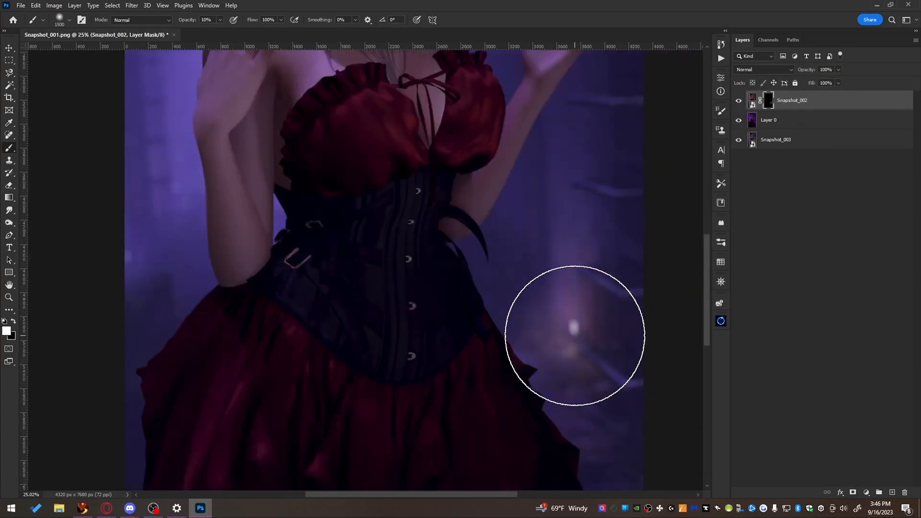
{"action": "left_click", "coordinate": [575, 335]}
- Paint white on the Snapshot_002 mask over the background beside the corset and across the skirt
{"action": "left_click_drag", "start_coordinate": [613, 459], "coordinate": [619, 308]}
{"action": "left_click_drag", "start_coordinate": [604, 394], "coordinate": [602, 252]}
{"action": "mouse_move", "coordinate": [602, 252]}
{"action": "left_mouse_down"}
{"action": "mouse_move", "coordinate": [408, 482]}
{"action": "mouse_move", "coordinate": [89, 363]}
{"action": "left_mouse_up"}
{"action": "left_click_drag", "start_coordinate": [292, 207], "coordinate": [411, 365]}
{"action": "left_click_drag", "start_coordinate": [514, 358], "coordinate": [472, 297]}
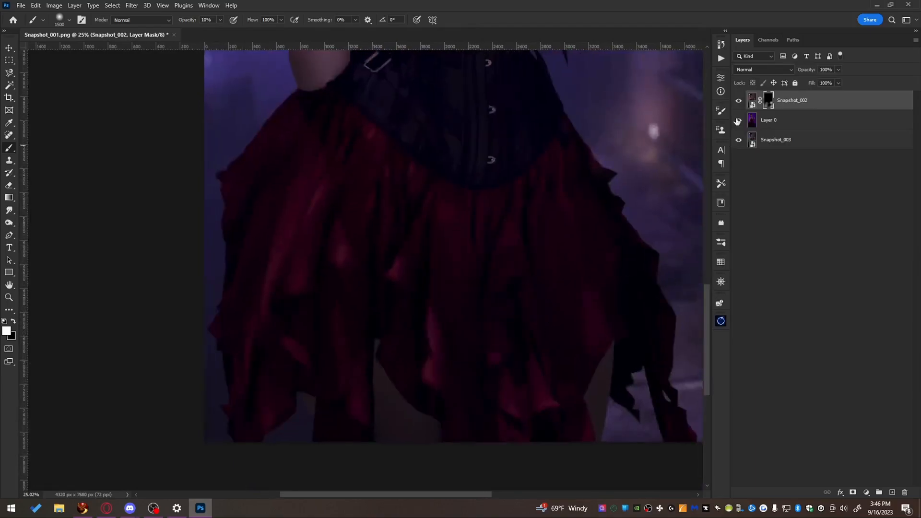
{"action": "left_click", "coordinate": [769, 71]}
{"action": "left_click", "coordinate": [769, 74]}
- Extend the white mask painting over the lower skirt and the background beside the bent arm, comparing with Layer 0 hidden
{"action": "left_click_drag", "start_coordinate": [630, 408], "coordinate": [530, 429]}
{"action": "left_click_drag", "start_coordinate": [626, 297], "coordinate": [89, 283]}
{"action": "left_click_drag", "start_coordinate": [370, 174], "coordinate": [438, 296]}
{"action": "left_click", "coordinate": [739, 120]}
{"action": "left_click", "coordinate": [739, 120]}
{"action": "left_click_drag", "start_coordinate": [431, 239], "coordinate": [417, 337]}
{"action": "left_click_drag", "start_coordinate": [186, 395], "coordinate": [186, 264]}
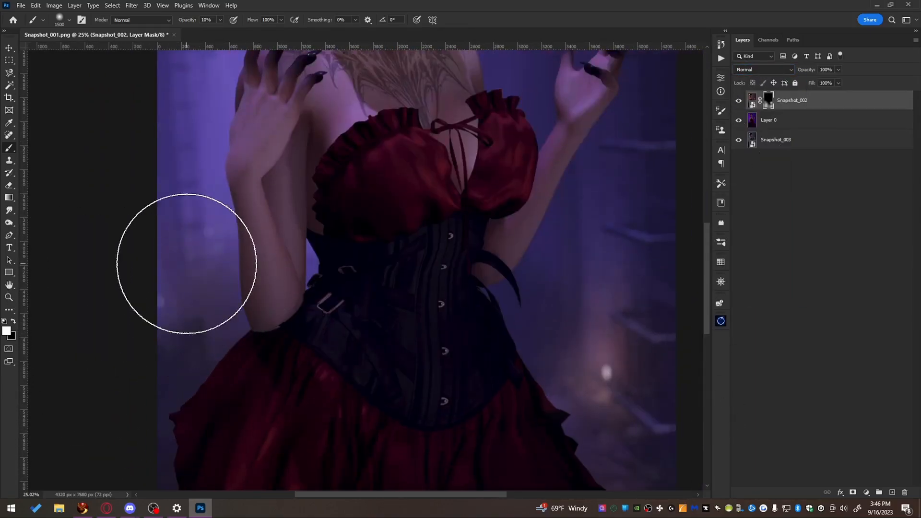
- Add a new layer above Snapshot_002 and place it inside a new group named hair
{"action": "left_click_drag", "start_coordinate": [427, 275], "coordinate": [424, 448]}
{"action": "left_click", "coordinate": [893, 493]}
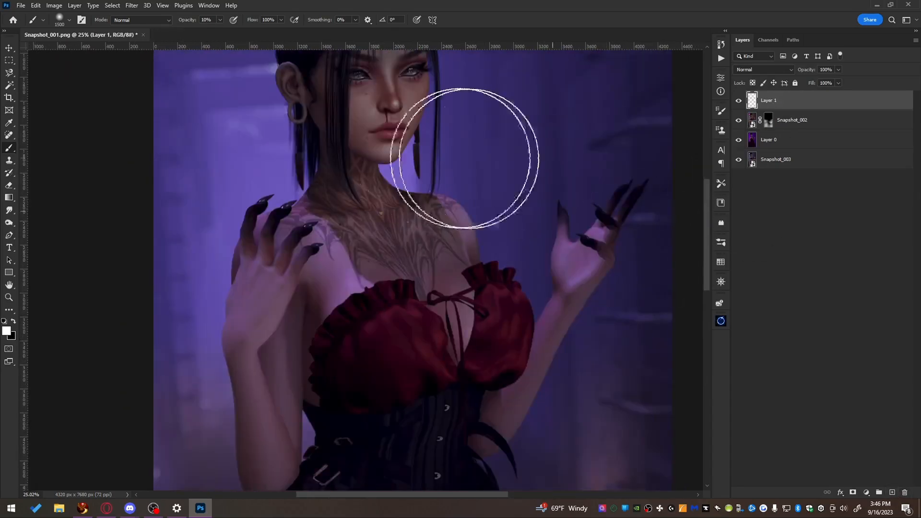
{"action": "scroll", "coordinate": [338, 191], "scroll_direction": "up", "scroll_amount": 5}
{"action": "left_click_drag", "start_coordinate": [363, 86], "coordinate": [360, 308]}
{"action": "scroll", "coordinate": [360, 308], "scroll_direction": "up", "scroll_amount": 4}
{"action": "left_click_drag", "start_coordinate": [242, 84], "coordinate": [370, 293]}
{"action": "left_click", "coordinate": [878, 493]}
{"action": "double_click", "coordinate": [782, 100]}
{"action": "left_click", "coordinate": [709, 124]}
{"action": "double_click", "coordinate": [773, 97]}
{"action": "type", "text": "hair"}
{"action": "key", "text": "Return"}
{"action": "left_click_drag", "start_coordinate": [786, 114], "coordinate": [779, 100]}
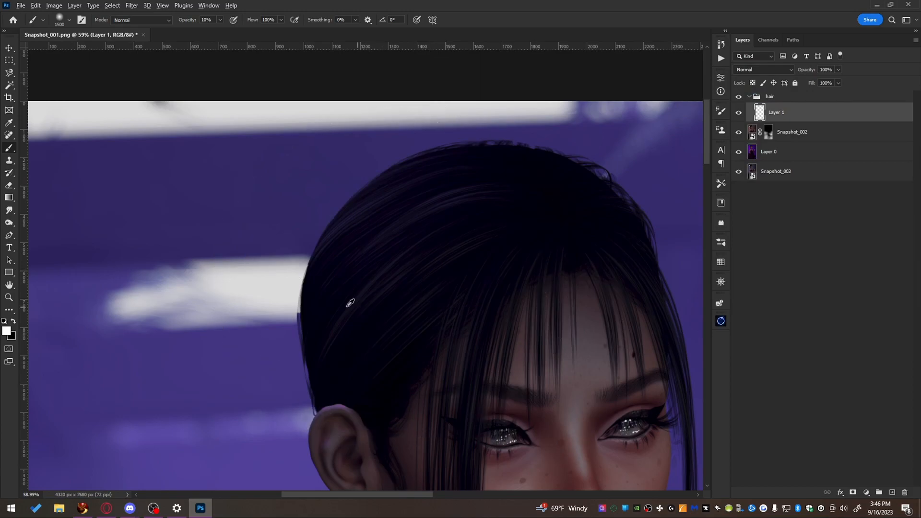
- Sample the dark hair colour and set up the individual strands brush at 45 px
{"action": "left_click", "coordinate": [347, 307], "text": "alt"}
{"action": "right_click", "coordinate": [343, 307]}
{"action": "left_click", "coordinate": [346, 302]}
{"action": "left_click", "coordinate": [669, 334]}
{"action": "left_click", "coordinate": [224, 234]}
{"action": "key", "text": "ctrl+z"}
{"action": "key", "text": "bracketleft"}
{"action": "key", "text": "bracketleft"}
{"action": "key", "text": "bracketleft"}
{"action": "key", "text": "bracketleft"}
{"action": "key", "text": "bracketleft"}
{"action": "key", "text": "bracketleft"}
{"action": "key", "text": "bracketleft"}
{"action": "key", "text": "bracketleft"}
{"action": "key", "text": "bracketleft"}
{"action": "key", "text": "bracketleft"}
{"action": "key", "text": "bracketleft"}
{"action": "key", "text": "bracketleft"}
{"action": "key", "text": "bracketleft"}
{"action": "key", "text": "bracketleft"}
- Draw a curved Pen path from the crown down the back of the head and stroke it with the brush
{"action": "key", "text": "p"}
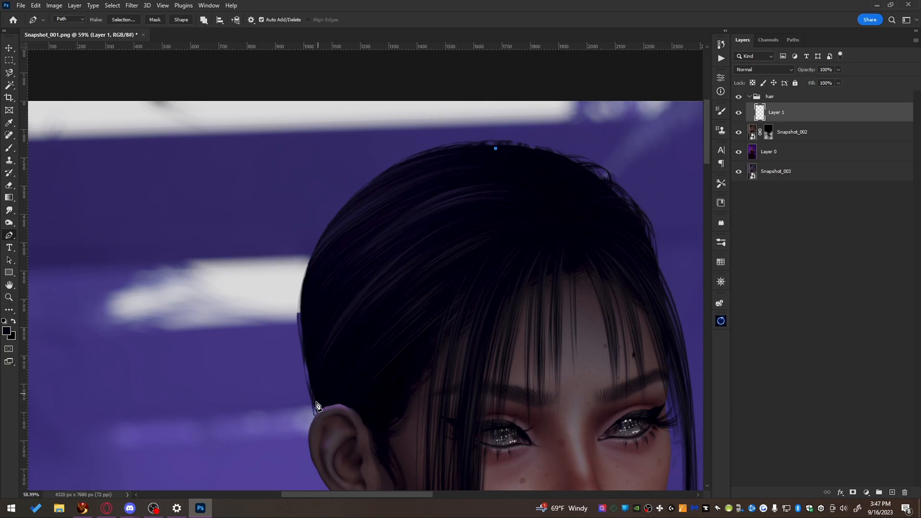
{"action": "left_click_drag", "start_coordinate": [422, 259], "coordinate": [318, 249]}
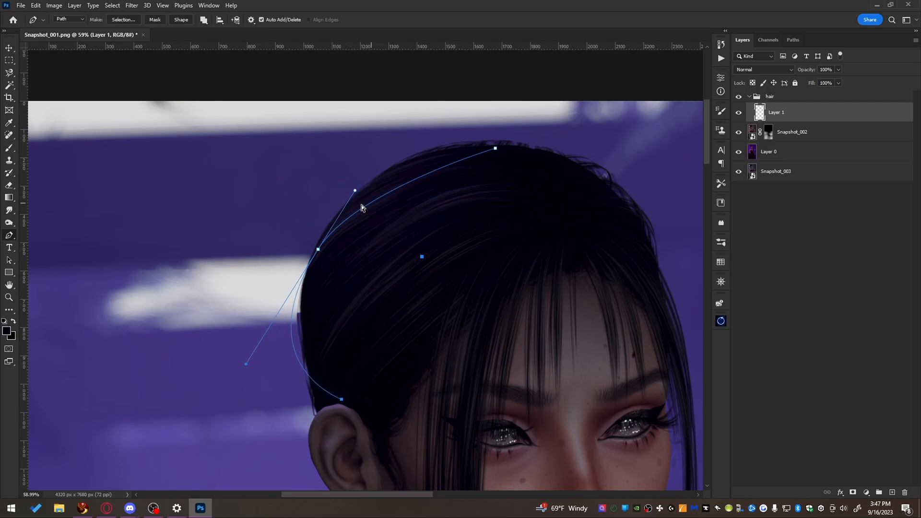
{"action": "right_click", "coordinate": [398, 221]}
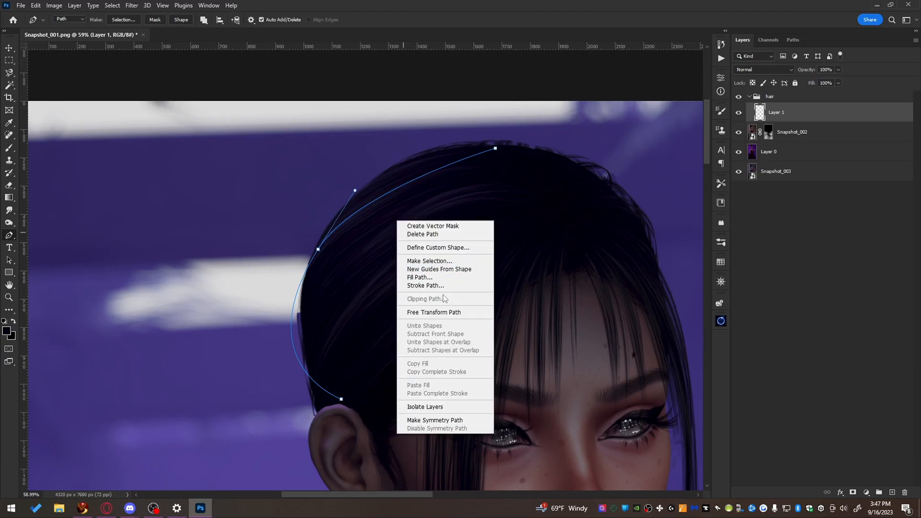
{"action": "left_click", "coordinate": [454, 285]}
{"action": "key", "text": "Return"}
{"action": "key", "text": "Escape"}
{"action": "key", "text": "Escape"}
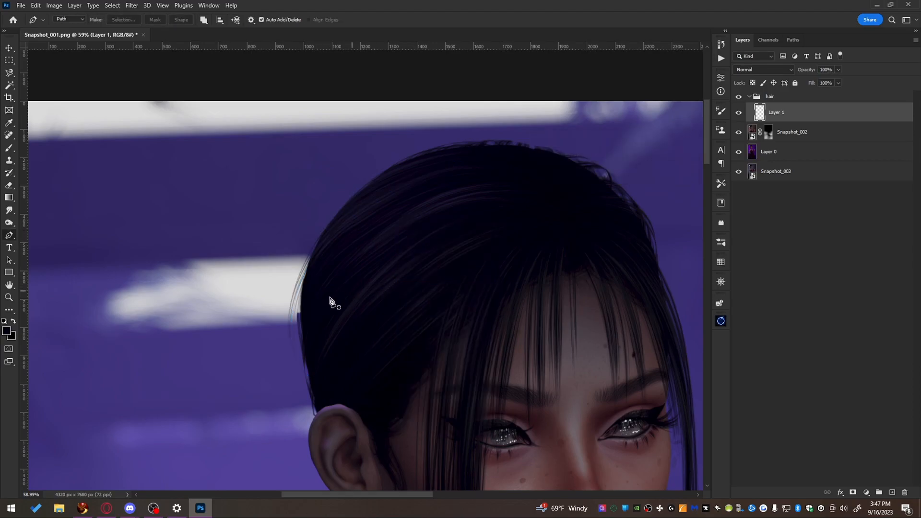
- Draw two curved paths along the back of the hair above the ear and stroke each as fine strands
{"action": "left_click_drag", "start_coordinate": [298, 361], "coordinate": [307, 250]}
{"action": "left_click_drag", "start_coordinate": [378, 296], "coordinate": [487, 297]}
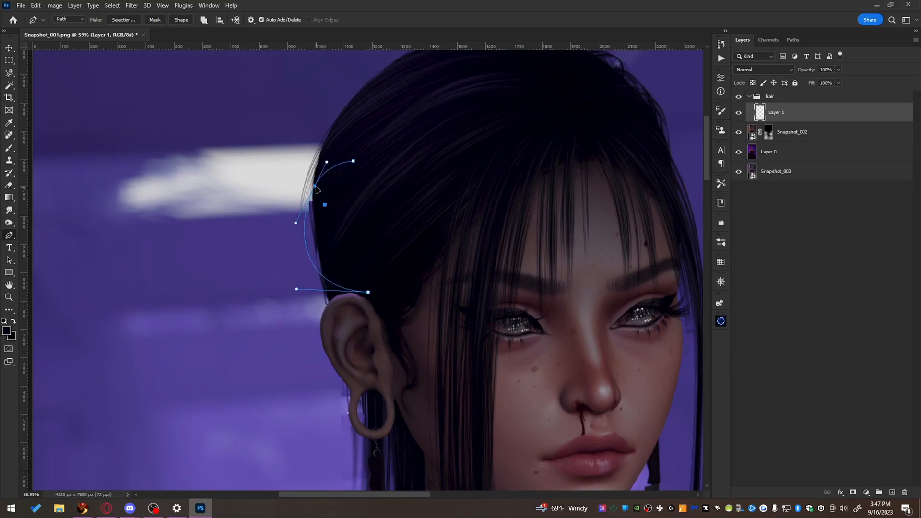
{"action": "right_click", "coordinate": [322, 220]}
{"action": "left_click", "coordinate": [373, 285]}
{"action": "key", "text": "Return"}
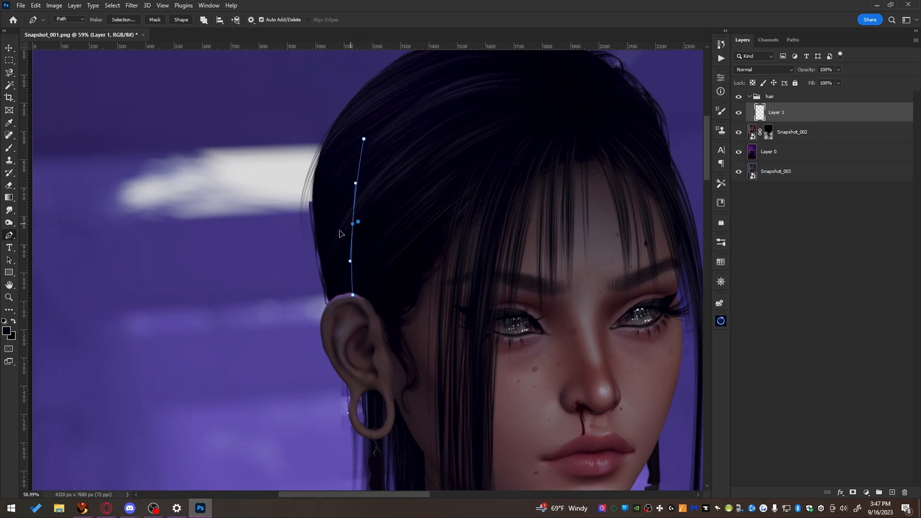
{"action": "right_click", "coordinate": [305, 251]}
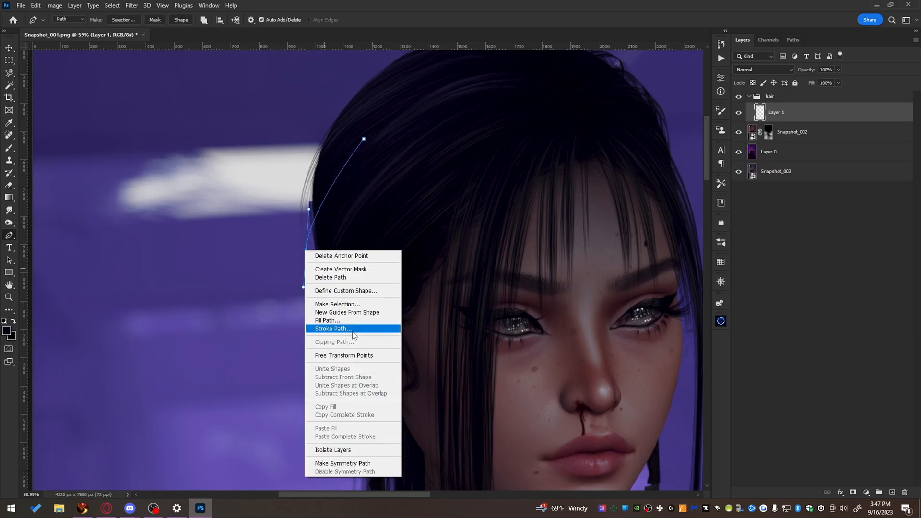
{"action": "left_click", "coordinate": [350, 327]}
{"action": "key", "text": "Return"}
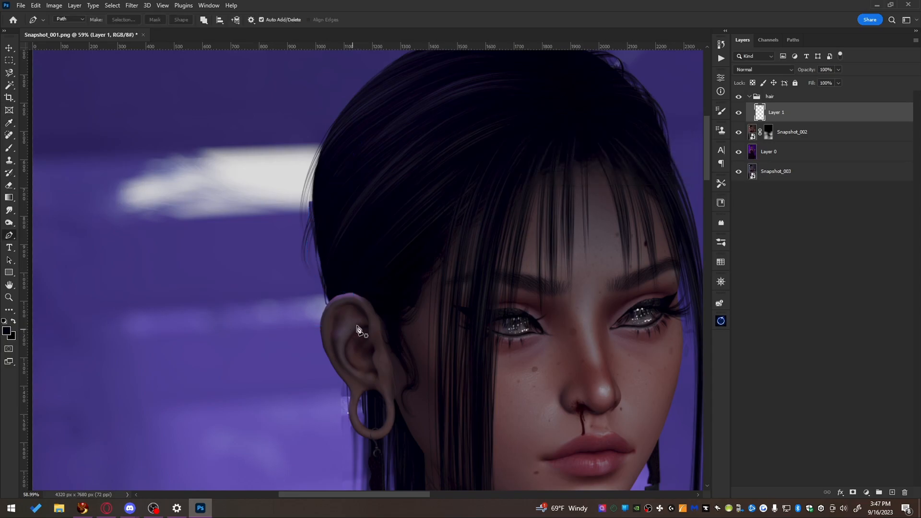
- Switch to the Soft Strands brush from the favorite hair brushes at 100 px
{"action": "right_click", "coordinate": [387, 111]}
{"action": "key", "text": "Escape"}
{"action": "key", "text": "b"}
{"action": "right_click", "coordinate": [402, 248]}
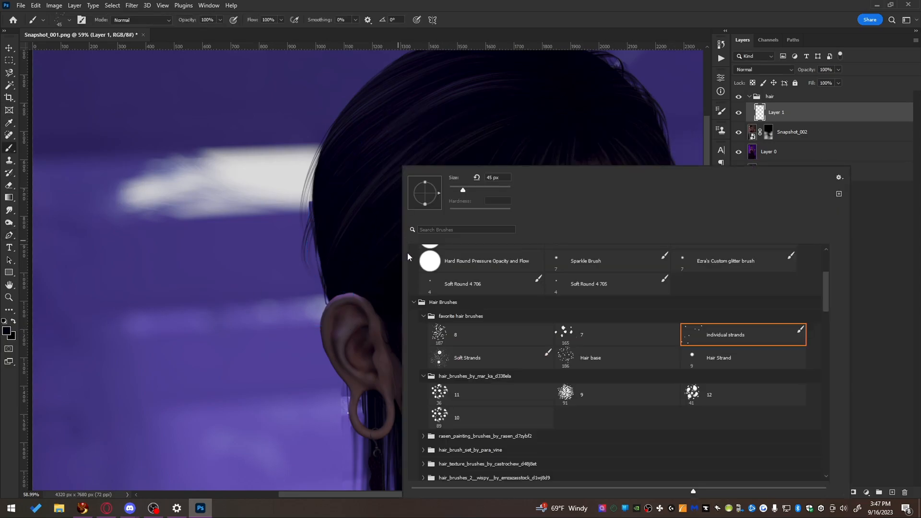
{"action": "double_click", "coordinate": [477, 365]}
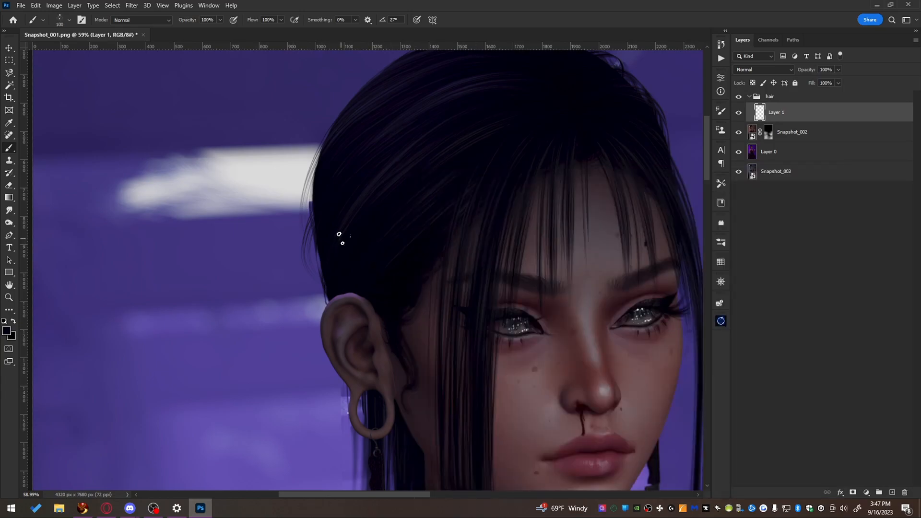
- Draw a path from the crown around the back of the hair and stroke it with Simulate Pressure on
{"action": "key", "text": "p"}
{"action": "scroll", "coordinate": [331, 237], "scroll_direction": "up", "scroll_amount": 2}
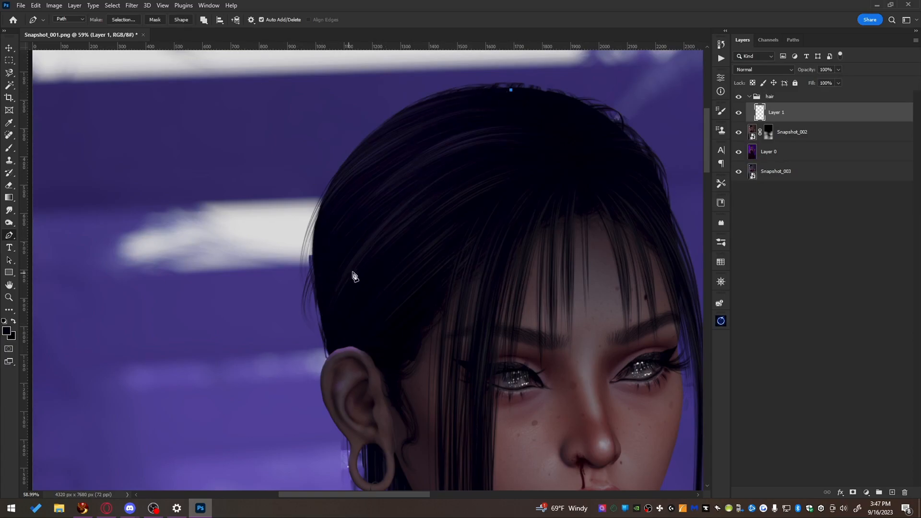
{"action": "left_click_drag", "start_coordinate": [415, 187], "coordinate": [330, 194]}
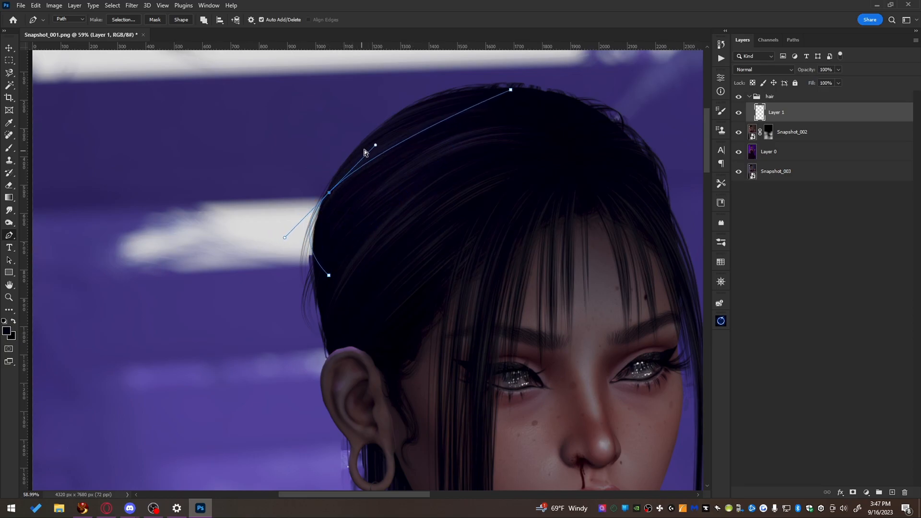
{"action": "left_click_drag", "start_coordinate": [377, 147], "coordinate": [430, 75]}
{"action": "mouse_move", "coordinate": [329, 194]}
{"action": "left_mouse_down"}
{"action": "mouse_move", "coordinate": [306, 187]}
{"action": "mouse_move", "coordinate": [317, 192]}
{"action": "left_mouse_up"}
{"action": "right_click", "coordinate": [317, 193]}
{"action": "left_click", "coordinate": [346, 272]}
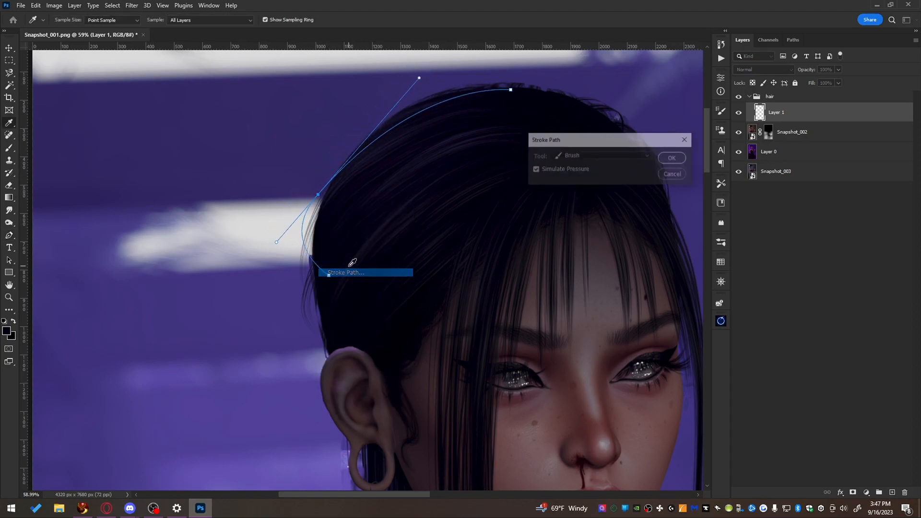
{"action": "key", "text": "Return"}
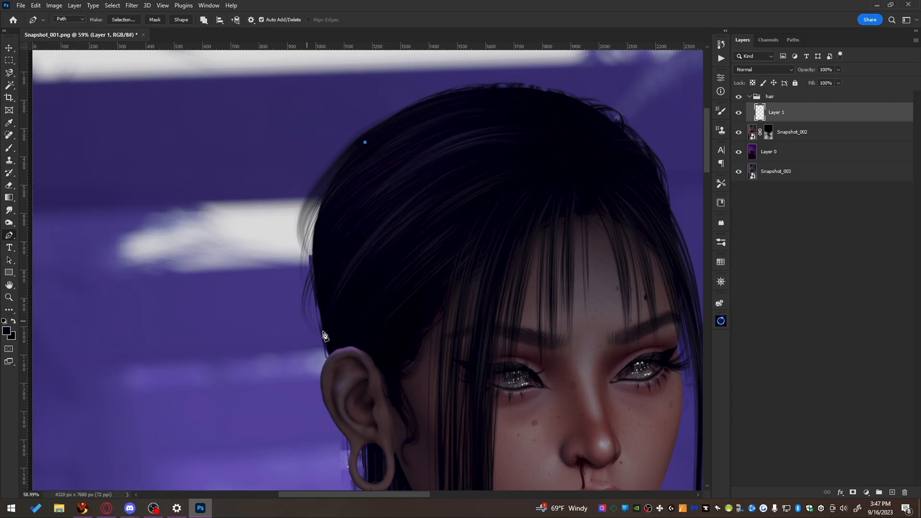
- Stroke two more soft paths bulging around the back of the hair and ending near the ear
{"action": "left_click_drag", "start_coordinate": [392, 374], "coordinate": [438, 424]}
{"action": "right_click", "coordinate": [376, 309]}
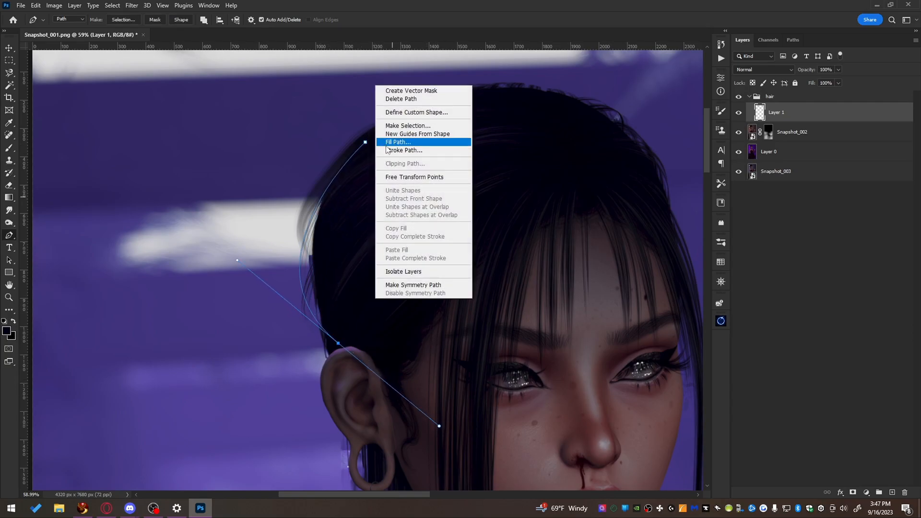
{"action": "left_click", "coordinate": [391, 149]}
{"action": "key", "text": "Return"}
{"action": "left_click_drag", "start_coordinate": [398, 364], "coordinate": [463, 389]}
{"action": "right_click", "coordinate": [409, 283]}
{"action": "left_click", "coordinate": [456, 346]}
{"action": "key", "text": "Return"}
{"action": "key", "text": "Return"}
- Try stroking another soft path around the back of the hair and undo it
{"action": "mouse_move", "coordinate": [374, 394]}
{"action": "left_mouse_down"}
{"action": "mouse_move", "coordinate": [462, 442]}
{"action": "mouse_move", "coordinate": [486, 433]}
{"action": "left_mouse_up"}
{"action": "right_click", "coordinate": [372, 160]}
{"action": "left_click", "coordinate": [390, 225]}
{"action": "key", "text": "Return"}
{"action": "key", "text": "Return"}
{"action": "key", "text": "ctrl+z"}
- Draw a fresh path around the back of the hair above the ear and stroke it with the soft brush
{"action": "left_click", "coordinate": [335, 322]}
{"action": "left_click_drag", "start_coordinate": [374, 335], "coordinate": [488, 313]}
{"action": "right_click", "coordinate": [413, 87]}
{"action": "left_click", "coordinate": [443, 152]}
{"action": "key", "text": "Return"}
{"action": "key", "text": "Return"}
- Draw a path from just above the ear up toward the parting and stroke it as hair
{"action": "left_click", "coordinate": [331, 322]}
{"action": "left_click_drag", "start_coordinate": [430, 293], "coordinate": [572, 181]}
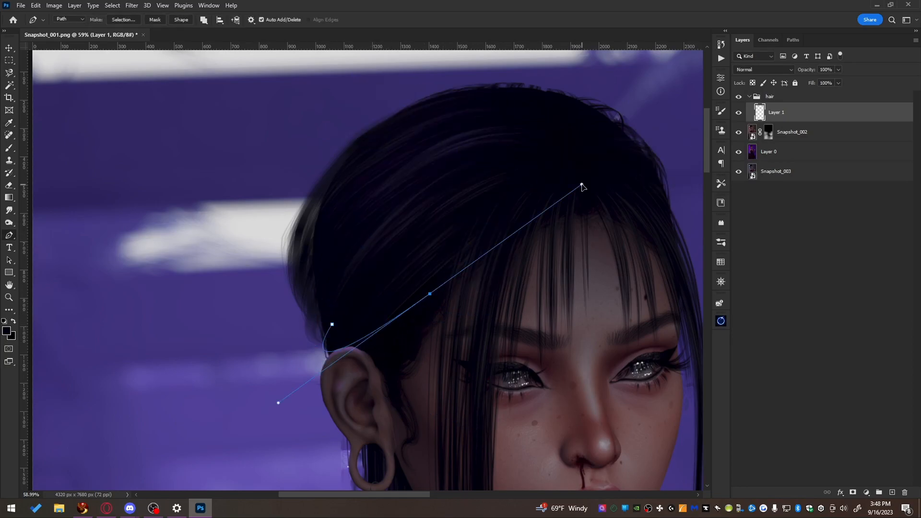
{"action": "right_click", "coordinate": [578, 186]}
{"action": "left_click", "coordinate": [607, 250]}
{"action": "key", "text": "Return"}
{"action": "key", "text": "Return"}
- Stroke soft hair paths across the top of the crown to fill out its outline
{"action": "left_click", "coordinate": [483, 97]}
{"action": "left_click_drag", "start_coordinate": [364, 158], "coordinate": [296, 273]}
{"action": "left_click", "coordinate": [530, 108]}
{"action": "right_click", "coordinate": [470, 108]}
{"action": "left_click", "coordinate": [530, 172]}
{"action": "mouse_move", "coordinate": [429, 114]}
{"action": "left_mouse_down"}
{"action": "mouse_move", "coordinate": [376, 156]}
{"action": "mouse_move", "coordinate": [403, 159]}
{"action": "left_mouse_up"}
{"action": "key", "text": "Return"}
{"action": "key", "text": "Return"}
- Draw a path from the crown down the side of the hair opposite the ear and stroke it
{"action": "left_click", "coordinate": [530, 103]}
{"action": "right_click", "coordinate": [514, 91]}
{"action": "left_click_drag", "start_coordinate": [622, 120], "coordinate": [664, 168]}
{"action": "right_click", "coordinate": [582, 158]}
{"action": "left_click", "coordinate": [610, 222]}
{"action": "key", "text": "Return"}
{"action": "key", "text": "Return"}
- Stroke a second path lower along the hair edge on the side opposite the ear
{"action": "left_click", "coordinate": [571, 116]}
{"action": "left_click_drag", "start_coordinate": [606, 165], "coordinate": [634, 253]}
{"action": "right_click", "coordinate": [615, 215]}
{"action": "left_click", "coordinate": [644, 279]}
{"action": "key", "text": "Return"}
{"action": "key", "text": "Return"}
- Draw a path around the back of the head with the Pen tool and stroke it to thicken the hair
{"action": "mouse_move", "coordinate": [352, 367]}
{"action": "left_mouse_down"}
{"action": "mouse_move", "coordinate": [243, 224]}
{"action": "mouse_move", "coordinate": [247, 214]}
{"action": "left_mouse_up"}
{"action": "key", "text": "e"}
{"action": "key", "text": "p"}
{"action": "left_click", "coordinate": [301, 127]}
{"action": "left_click", "coordinate": [253, 337]}
{"action": "right_click", "coordinate": [247, 217]}
{"action": "left_click", "coordinate": [297, 297]}
{"action": "key", "text": "Return"}
{"action": "key", "text": "Return"}
- Add another stroked path behind the head, curving in toward the hair just above the ear
{"action": "left_click", "coordinate": [292, 138]}
{"action": "left_click_drag", "start_coordinate": [282, 333], "coordinate": [355, 357]}
{"action": "right_click", "coordinate": [286, 265]}
{"action": "left_click", "coordinate": [318, 329]}
{"action": "key", "text": "Return"}
{"action": "key", "text": "Return"}
- Stroke further curved paths over the lower back of the hair above the ear
{"action": "left_click", "coordinate": [294, 189]}
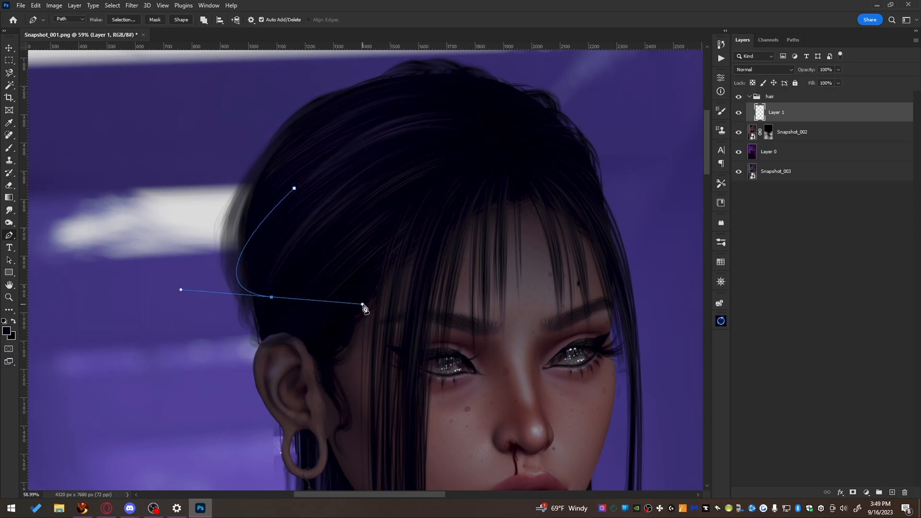
{"action": "key", "text": "Return"}
{"action": "key", "text": "Return"}
{"action": "left_click", "coordinate": [225, 318]}
{"action": "right_click", "coordinate": [269, 238]}
{"action": "left_click", "coordinate": [313, 303]}
{"action": "key", "text": "Return"}
{"action": "key", "text": "Return"}
- Draw another hair path on the upper head and stroke it with the brush
{"action": "left_click", "coordinate": [253, 103]}
{"action": "left_click_drag", "start_coordinate": [220, 281], "coordinate": [262, 237]}
{"action": "left_click_drag", "start_coordinate": [287, 141], "coordinate": [435, 256]}
{"action": "left_click", "coordinate": [411, 193]}
{"action": "right_click", "coordinate": [396, 286]}
{"action": "left_click", "coordinate": [435, 350]}
{"action": "key", "text": "Return"}
{"action": "key", "text": "Return"}
- Draw a long path down the hanging strand beside the cheek to the shoulder and stroke it as fine hair
{"action": "left_click_drag", "start_coordinate": [396, 280], "coordinate": [389, 471]}
{"action": "key", "text": "b"}
{"action": "key", "text": "p"}
{"action": "left_click", "coordinate": [403, 148]}
{"action": "left_click_drag", "start_coordinate": [415, 259], "coordinate": [467, 222]}
{"action": "left_click_drag", "start_coordinate": [464, 381], "coordinate": [448, 246]}
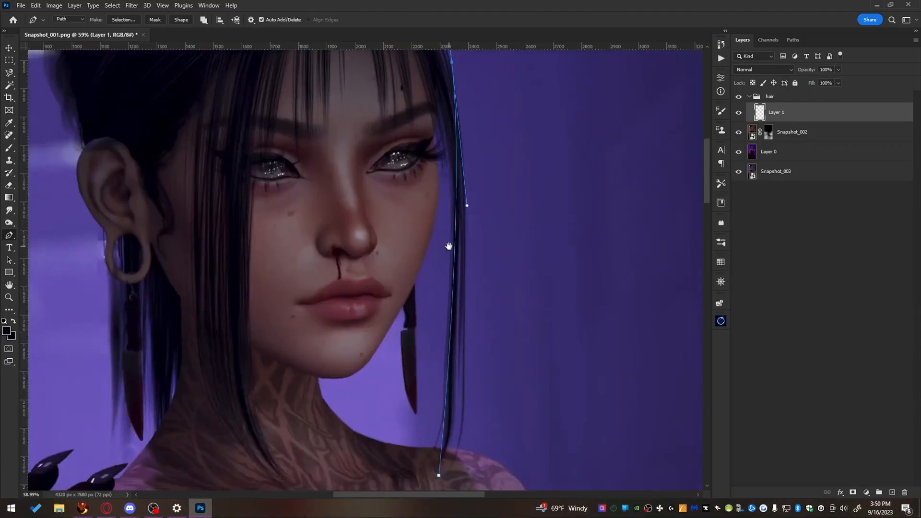
{"action": "left_click_drag", "start_coordinate": [452, 330], "coordinate": [465, 339]}
{"action": "right_click", "coordinate": [465, 340]}
{"action": "left_click", "coordinate": [528, 190]}
{"action": "key", "text": "Return"}
- Try stroking a path from the crown down the outside of the hanging strands beside the eye
{"action": "left_click_drag", "start_coordinate": [170, 200], "coordinate": [226, 386]}
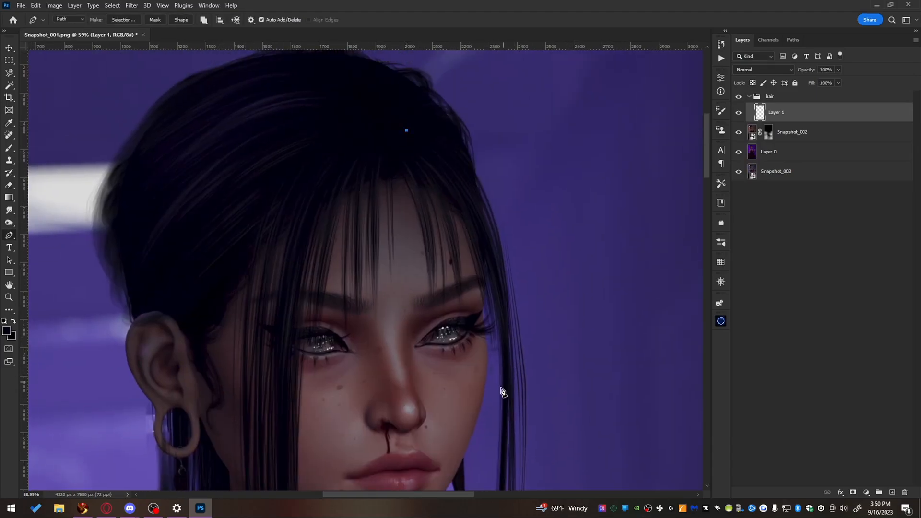
{"action": "left_click_drag", "start_coordinate": [454, 262], "coordinate": [500, 228]}
{"action": "right_click", "coordinate": [499, 229]}
{"action": "left_click", "coordinate": [540, 307]}
{"action": "key", "text": "Return"}
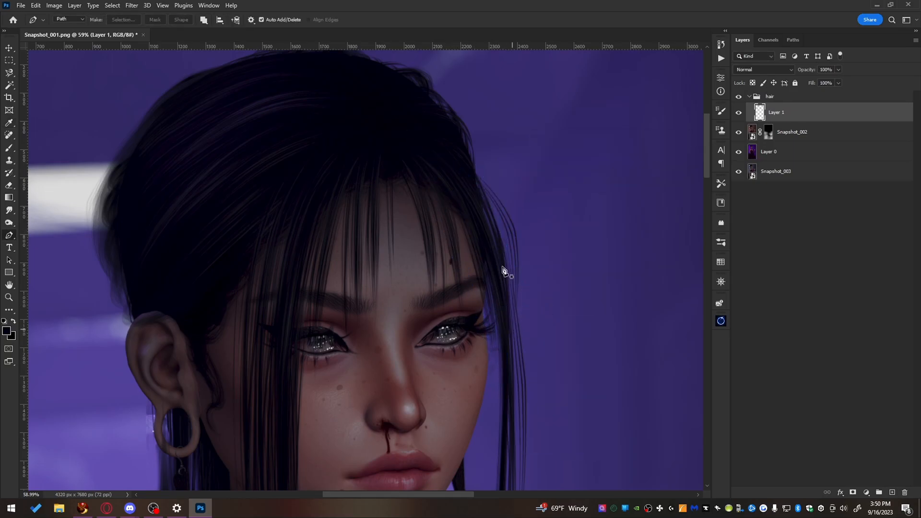
- Draw a path from the crown down the outside of the hanging strands beside the far eye and stroke it with the brush
{"action": "key", "text": "b"}
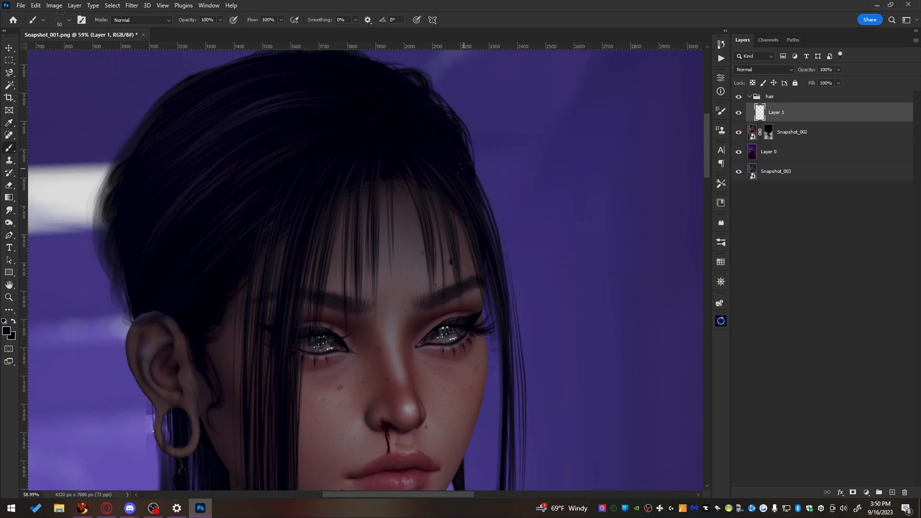
{"action": "key", "text": "p"}
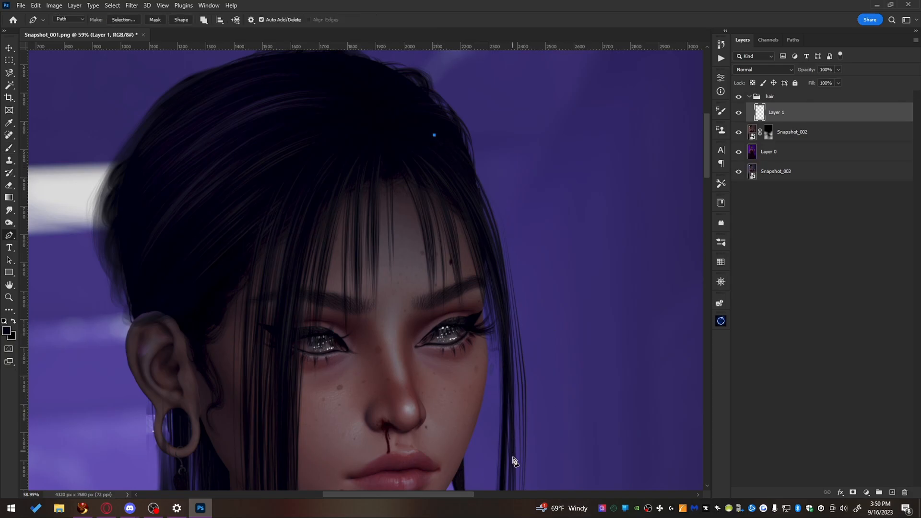
{"action": "left_click_drag", "start_coordinate": [467, 276], "coordinate": [503, 245]}
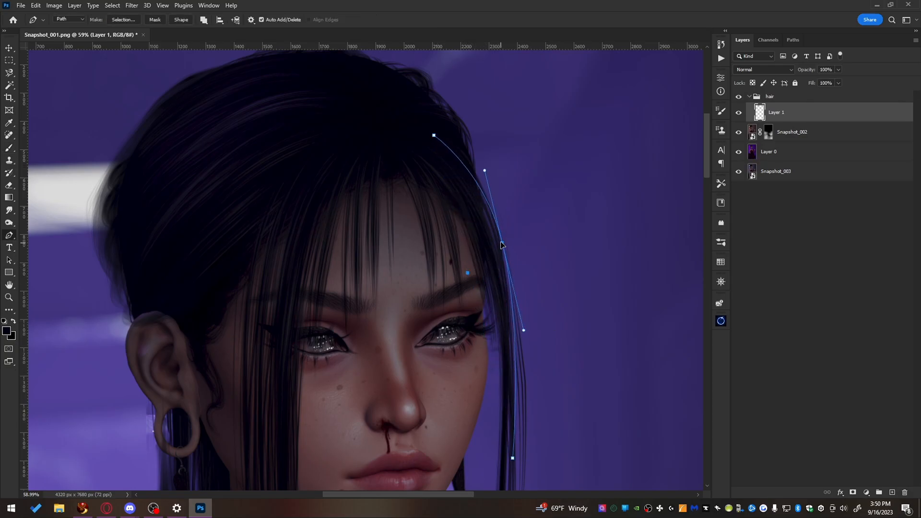
{"action": "right_click", "coordinate": [500, 240]}
{"action": "left_click", "coordinate": [551, 317]}
{"action": "key", "text": "Return"}
{"action": "key", "text": "Return"}
- Draw a curved path over the upper back outline of the hair and stroke it as fine strands
{"action": "left_click_drag", "start_coordinate": [212, 416], "coordinate": [389, 461]}
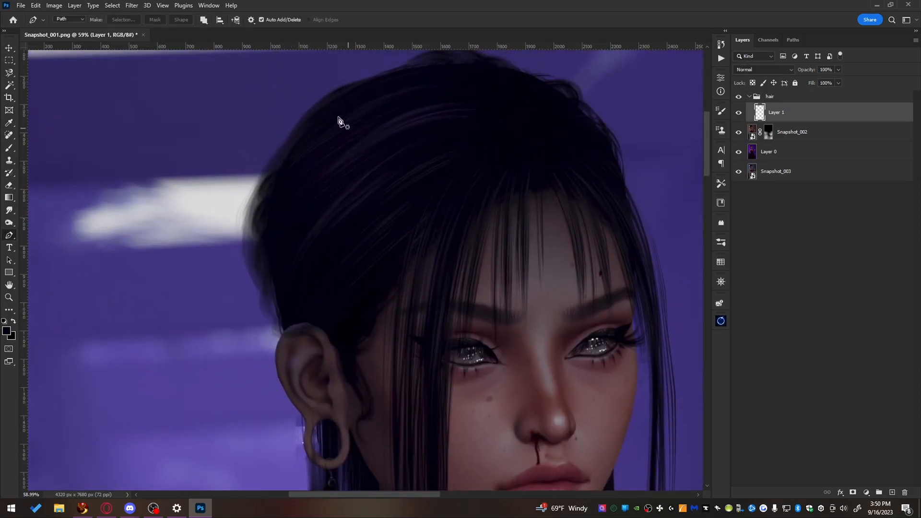
{"action": "left_click_drag", "start_coordinate": [305, 146], "coordinate": [336, 236]}
{"action": "right_click", "coordinate": [361, 172]}
{"action": "left_click", "coordinate": [422, 234]}
{"action": "key", "text": "Return"}
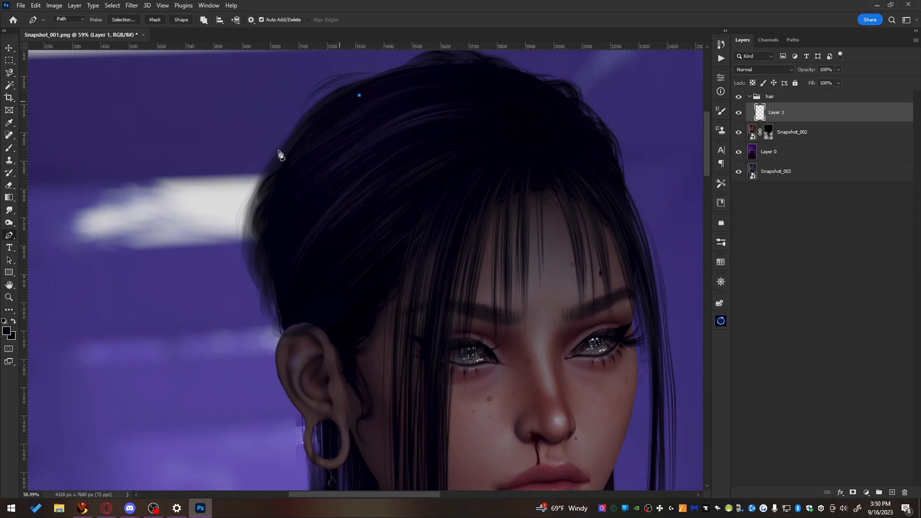
- Draw a long curved path from the upper head down the back of the hair to above the ear and stroke it
{"action": "left_click_drag", "start_coordinate": [358, 337], "coordinate": [370, 338]}
{"action": "right_click", "coordinate": [361, 307]}
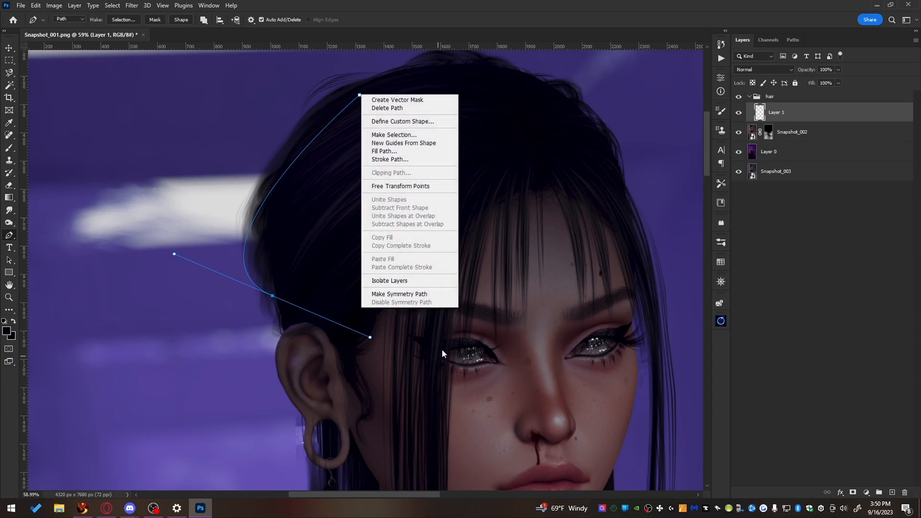
{"action": "left_click", "coordinate": [406, 159]}
{"action": "key", "text": "Return"}
- Draw a shorter curved path around the middle of the hair's back edge and stroke it with the brush
{"action": "left_click_drag", "start_coordinate": [288, 248], "coordinate": [372, 274]}
{"action": "right_click", "coordinate": [335, 233]}
{"action": "key", "text": "Escape"}
{"action": "right_click", "coordinate": [328, 245]}
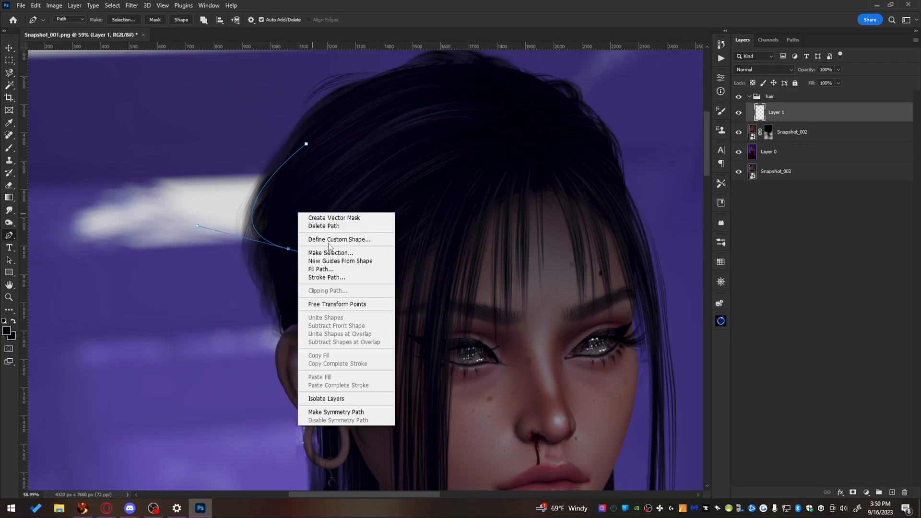
{"action": "left_click", "coordinate": [327, 279]}
{"action": "key", "text": "Return"}
{"action": "key", "text": "Return"}
- Stroke two more curved paths of loose strands down the lower back edge of the hair
{"action": "right_click", "coordinate": [361, 309]}
{"action": "left_click", "coordinate": [328, 149]}
{"action": "key", "text": "Return"}
{"action": "key", "text": "Return"}
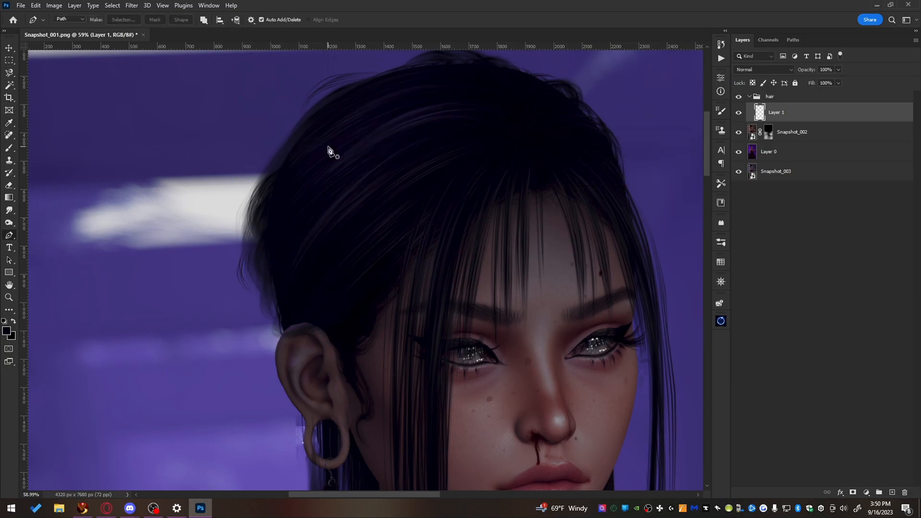
{"action": "right_click", "coordinate": [344, 287]}
{"action": "left_click", "coordinate": [379, 335]}
{"action": "key", "text": "Return"}
{"action": "key", "text": "Return"}
- Draw a curved path over the top of the ear and stroke it as loose strands behind the ear
{"action": "left_click_drag", "start_coordinate": [319, 354], "coordinate": [431, 309]}
{"action": "right_click", "coordinate": [295, 290]}
{"action": "left_click", "coordinate": [331, 142]}
{"action": "key", "text": "Return"}
{"action": "key", "text": "Return"}
- Add a layer mask to the hair group and paint black with the brush around the ear area
{"action": "left_click", "coordinate": [795, 98]}
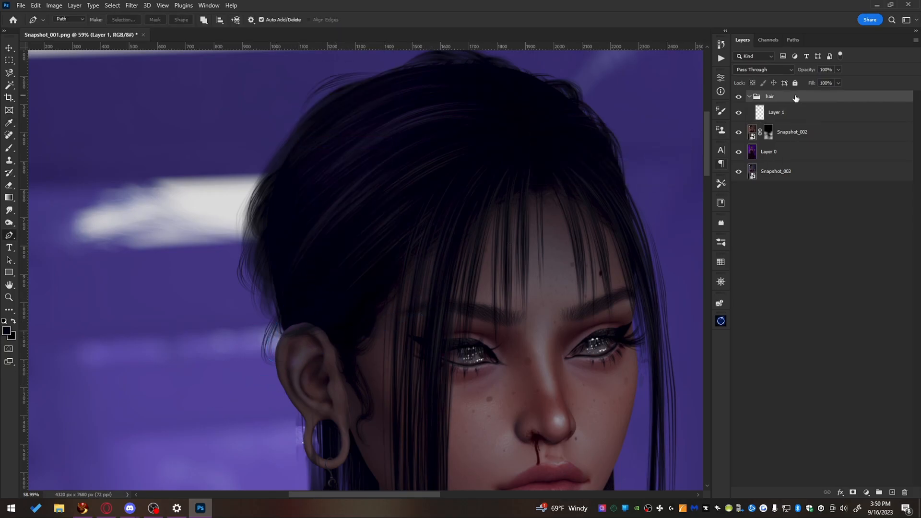
{"action": "left_click", "coordinate": [856, 495]}
{"action": "key", "text": "b"}
{"action": "key", "text": "x"}
{"action": "scroll", "coordinate": [306, 359], "scroll_direction": "up", "scroll_amount": 5}
{"action": "key", "text": "x"}
{"action": "mouse_move", "coordinate": [372, 289]}
{"action": "left_mouse_down"}
{"action": "mouse_move", "coordinate": [341, 288]}
{"action": "mouse_move", "coordinate": [267, 313]}
{"action": "left_mouse_up"}
{"action": "scroll", "coordinate": [275, 356], "scroll_direction": "down", "scroll_amount": 5}
{"action": "left_click_drag", "start_coordinate": [268, 451], "coordinate": [237, 296]}
- Try masking along the stretched earlobe's edge with a smaller brush and undo the stroke
{"action": "scroll", "coordinate": [331, 287], "scroll_direction": "up", "scroll_amount": 5}
{"action": "key", "text": "bracketleft"}
{"action": "key", "text": "bracketleft"}
{"action": "key", "text": "bracketleft"}
{"action": "key", "text": "bracketleft"}
{"action": "key", "text": "bracketleft"}
{"action": "key", "text": "bracketleft"}
{"action": "left_click_drag", "start_coordinate": [330, 290], "coordinate": [354, 314]}
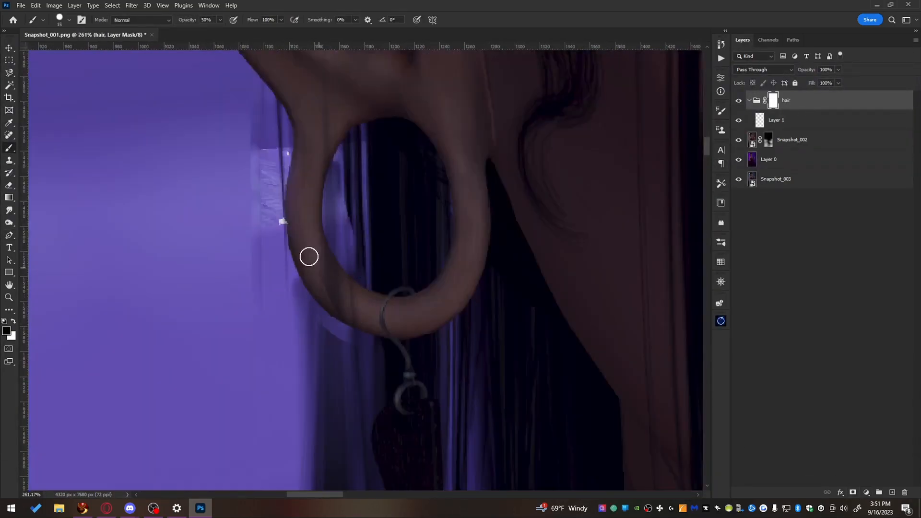
{"action": "key", "text": "ctrl+z"}
{"action": "scroll", "coordinate": [310, 297], "scroll_direction": "up", "scroll_amount": 5}
{"action": "left_click_drag", "start_coordinate": [327, 177], "coordinate": [391, 327]}
{"action": "scroll", "coordinate": [600, 435], "scroll_direction": "down", "scroll_amount": 4}
- Duplicate the layers from Snapshot_002 through Snapshot_003 and merge the copies into one layer
{"action": "left_click", "coordinate": [792, 140]}
{"action": "left_click", "coordinate": [794, 179], "text": "shift"}
{"action": "key", "text": "ctrl+j"}
{"action": "key", "text": "ctrl+e"}
- Group the original snapshot layers and name the group "base"
{"action": "left_click", "coordinate": [796, 160]}
{"action": "left_click", "coordinate": [786, 199], "text": "shift"}
{"action": "key", "text": "ctrl+g"}
{"action": "double_click", "coordinate": [773, 155]}
{"action": "type", "text": "base"}
- Blur the rough background patch beside the stretched earlobe on the merged Snapshot_002 copy layer
{"action": "left_click", "coordinate": [785, 142]}
{"action": "left_click", "coordinate": [51, 219]}
{"action": "right_click", "coordinate": [9, 211]}
{"action": "left_click", "coordinate": [38, 210]}
{"action": "mouse_move", "coordinate": [378, 323]}
{"action": "left_mouse_down"}
{"action": "mouse_move", "coordinate": [373, 376]}
{"action": "mouse_move", "coordinate": [371, 340]}
{"action": "mouse_move", "coordinate": [386, 378]}
{"action": "mouse_move", "coordinate": [381, 400]}
{"action": "mouse_move", "coordinate": [480, 324]}
{"action": "mouse_move", "coordinate": [466, 333]}
{"action": "mouse_move", "coordinate": [468, 410]}
{"action": "mouse_move", "coordinate": [429, 380]}
{"action": "mouse_move", "coordinate": [393, 270]}
{"action": "mouse_move", "coordinate": [370, 98]}
{"action": "mouse_move", "coordinate": [390, 147]}
{"action": "mouse_move", "coordinate": [364, 299]}
{"action": "mouse_move", "coordinate": [376, 347]}
{"action": "left_mouse_up"}
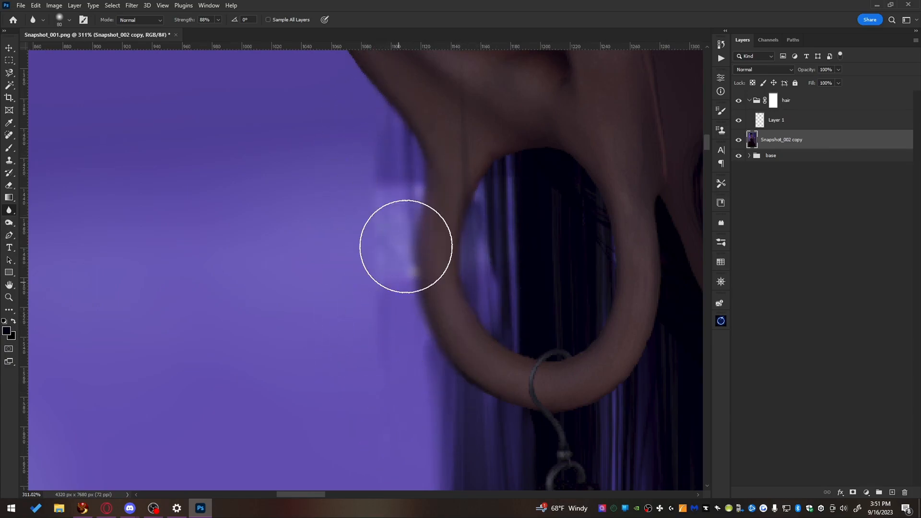
- Smudge the remaining background artefacts along the outer edge of the earlobe until they blend with the purple backdrop
{"action": "right_click", "coordinate": [10, 211]}
{"action": "left_click", "coordinate": [54, 231]}
{"action": "mouse_move", "coordinate": [351, 224]}
{"action": "left_mouse_down"}
{"action": "mouse_move", "coordinate": [377, 201]}
{"action": "mouse_move", "coordinate": [364, 214]}
{"action": "mouse_move", "coordinate": [385, 168]}
{"action": "left_mouse_up"}
{"action": "mouse_move", "coordinate": [407, 288]}
{"action": "left_mouse_down"}
{"action": "mouse_move", "coordinate": [380, 310]}
{"action": "mouse_move", "coordinate": [388, 353]}
{"action": "mouse_move", "coordinate": [400, 331]}
{"action": "mouse_move", "coordinate": [397, 302]}
{"action": "mouse_move", "coordinate": [406, 306]}
{"action": "mouse_move", "coordinate": [395, 302]}
{"action": "mouse_move", "coordinate": [411, 398]}
{"action": "mouse_move", "coordinate": [401, 285]}
{"action": "left_mouse_up"}
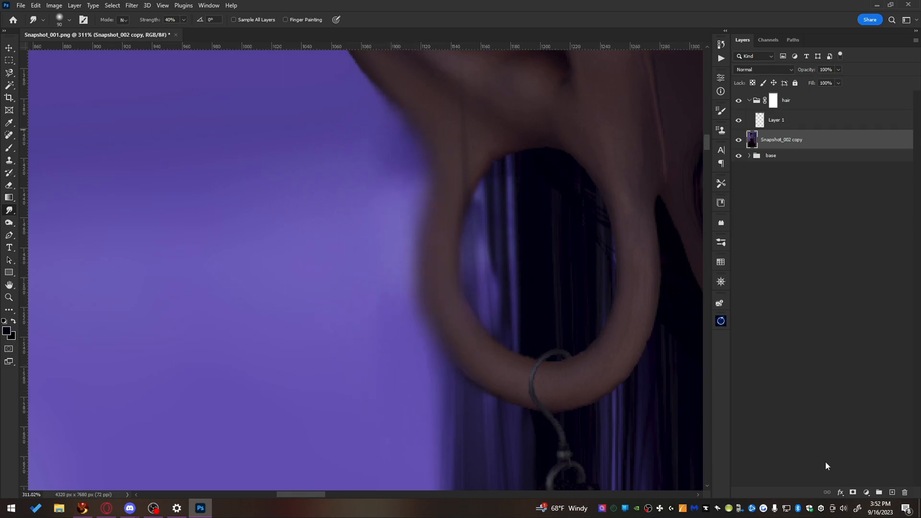
- Add a black layer mask to Snapshot_002 copy and paint white beside the ear to reveal the smoothed background
{"action": "left_click", "coordinate": [853, 492]}
{"action": "right_click", "coordinate": [771, 139]}
{"action": "left_click", "coordinate": [758, 244]}
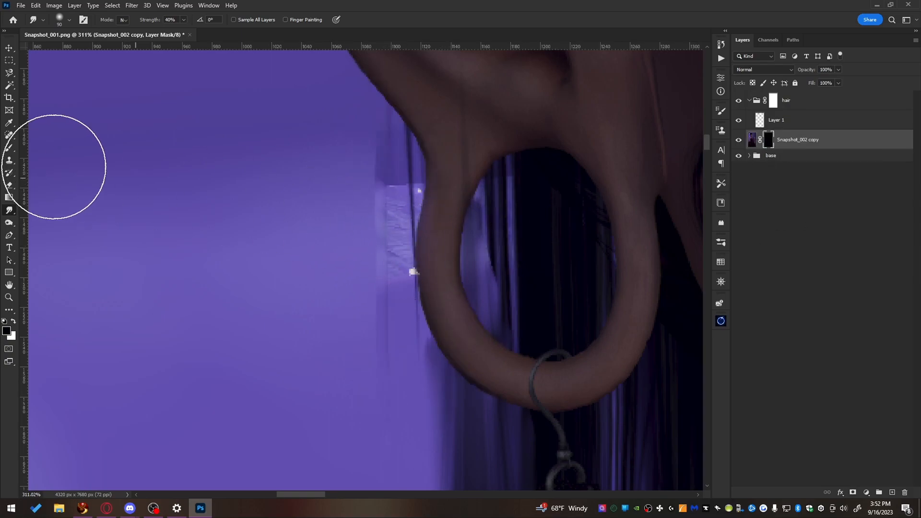
{"action": "key", "text": "b"}
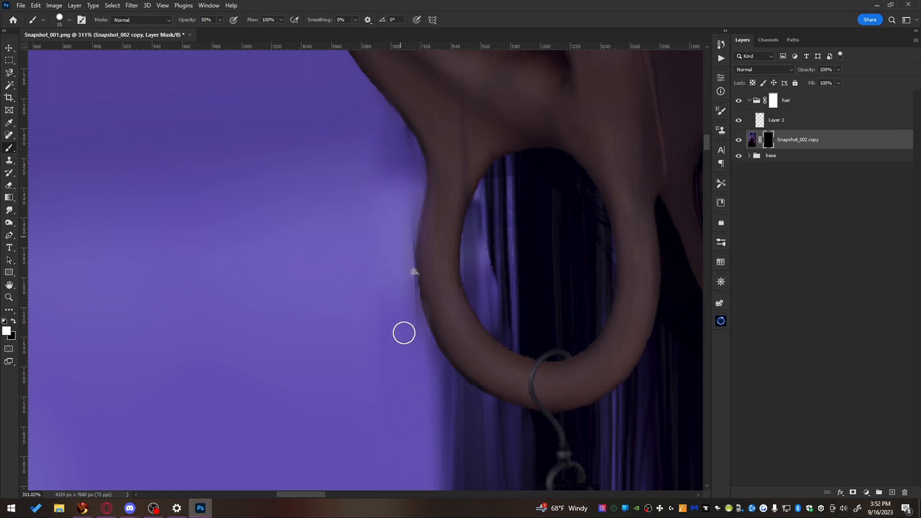
{"action": "left_click_drag", "start_coordinate": [358, 267], "coordinate": [367, 444]}
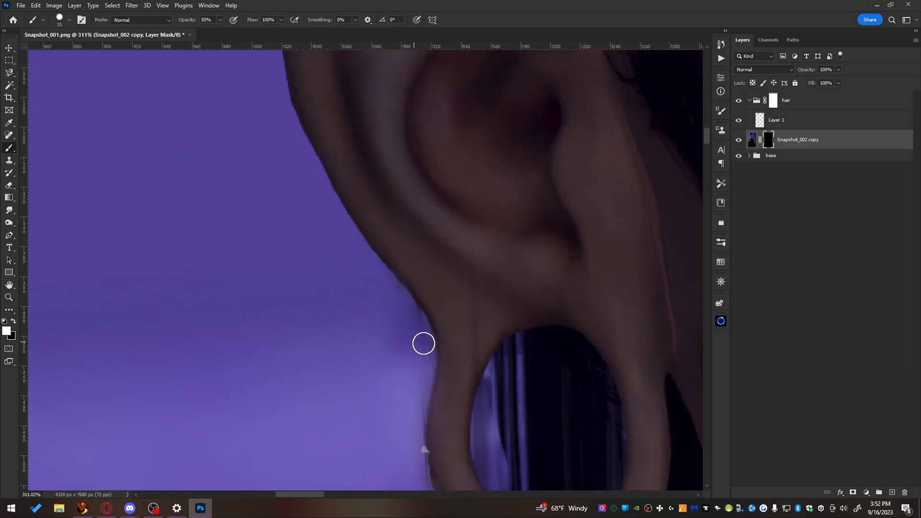
{"action": "left_click_drag", "start_coordinate": [326, 131], "coordinate": [299, 479]}
{"action": "left_click_drag", "start_coordinate": [313, 212], "coordinate": [408, 179]}
- Examine the avatar's face, neck, hand and outfit at a wider view for remaining flaws
{"action": "scroll", "coordinate": [288, 339], "scroll_direction": "down", "scroll_amount": 4}
{"action": "scroll", "coordinate": [268, 338], "scroll_direction": "down", "scroll_amount": 8}
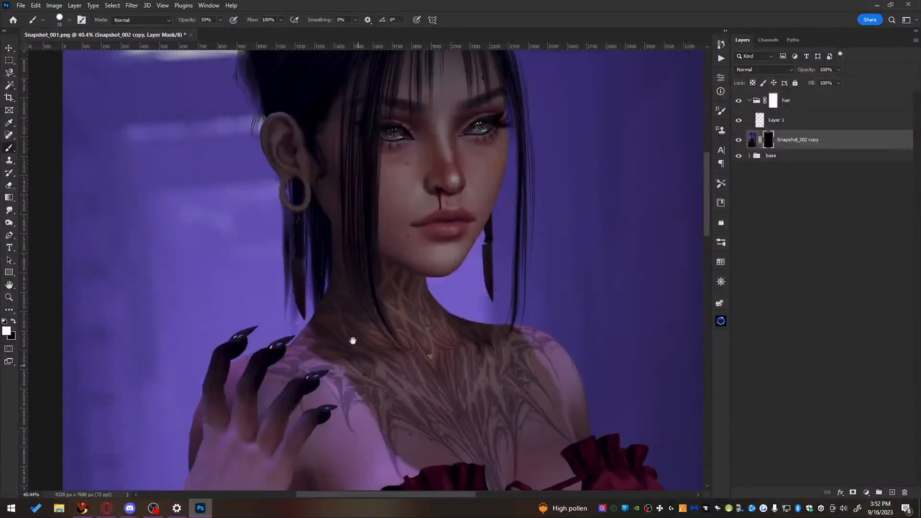
{"action": "left_click_drag", "start_coordinate": [355, 374], "coordinate": [318, 200]}
{"action": "left_click_drag", "start_coordinate": [261, 411], "coordinate": [331, 146]}
{"action": "left_click_drag", "start_coordinate": [386, 340], "coordinate": [273, 474]}
{"action": "left_click_drag", "start_coordinate": [450, 187], "coordinate": [438, 347]}
{"action": "left_click_drag", "start_coordinate": [403, 307], "coordinate": [499, 141]}
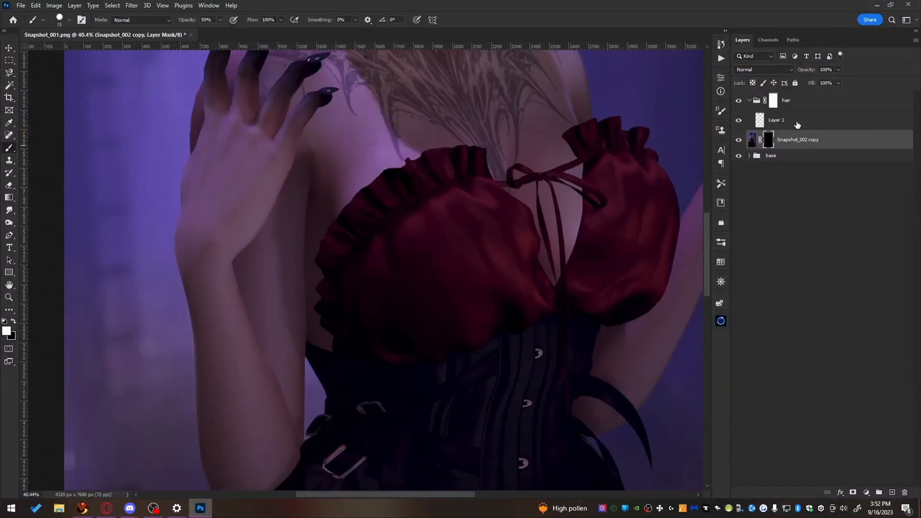
- Create a new layer in the hair group and place it beneath Layer 1
{"action": "left_click", "coordinate": [797, 123]}
{"action": "left_click_drag", "start_coordinate": [327, 137], "coordinate": [362, 355]}
{"action": "left_click", "coordinate": [893, 493]}
{"action": "left_click_drag", "start_coordinate": [794, 124], "coordinate": [793, 147]}
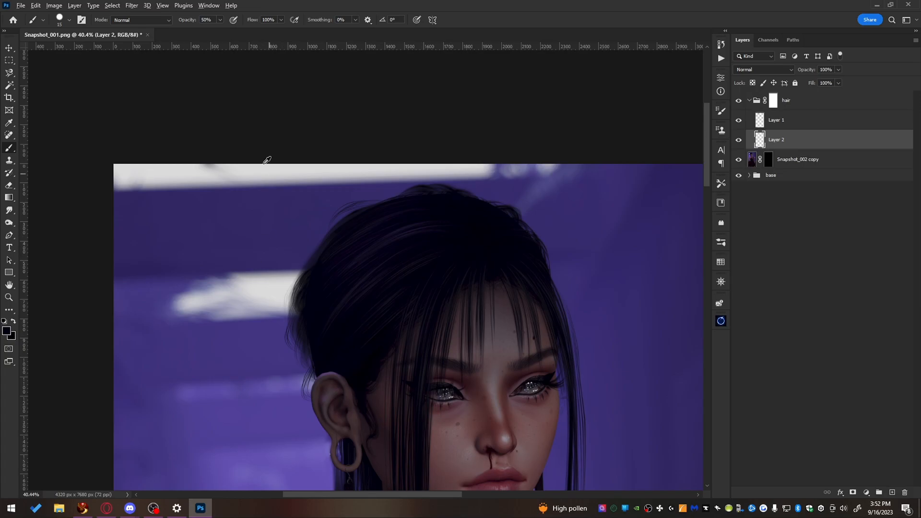
- Test blend modes with a light scribble on Layer 2, set the layer to Overlay and undo the scribble
{"action": "left_click", "coordinate": [768, 70]}
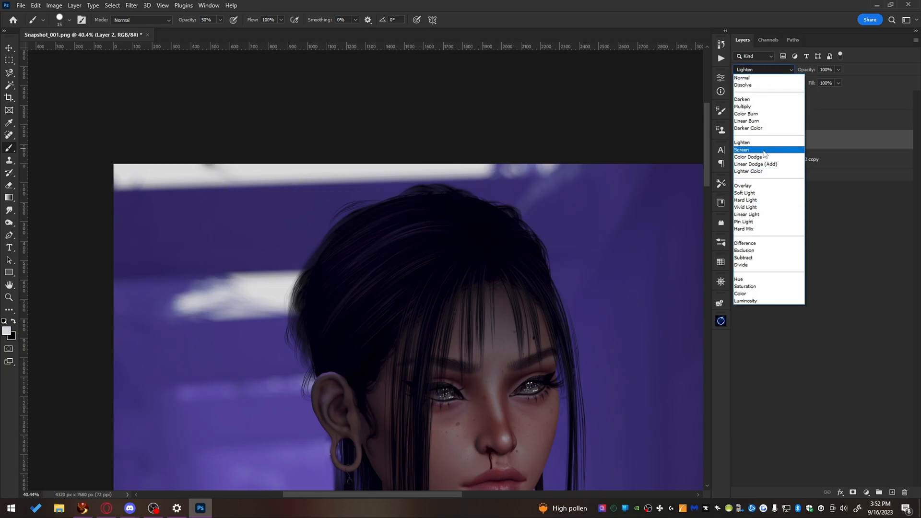
{"action": "left_click", "coordinate": [747, 150]}
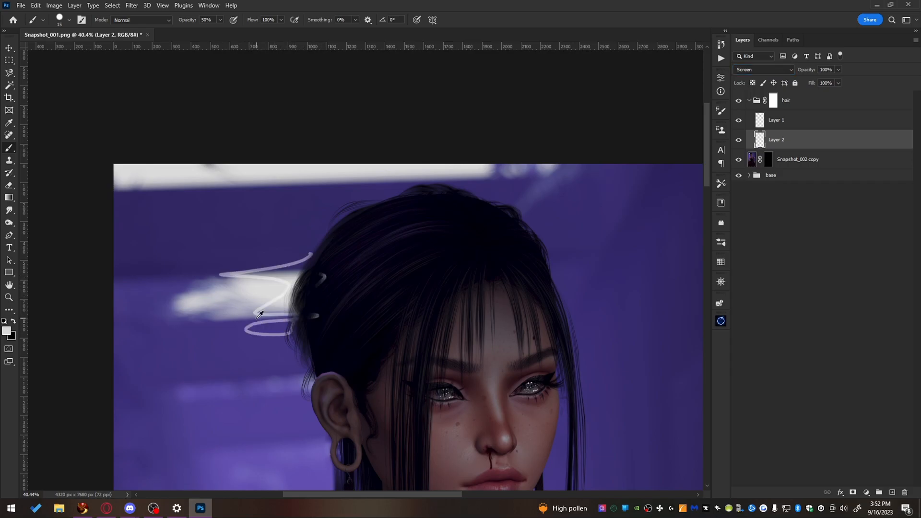
{"action": "scroll", "coordinate": [260, 313], "scroll_direction": "up", "scroll_amount": 3}
{"action": "left_click", "coordinate": [763, 70]}
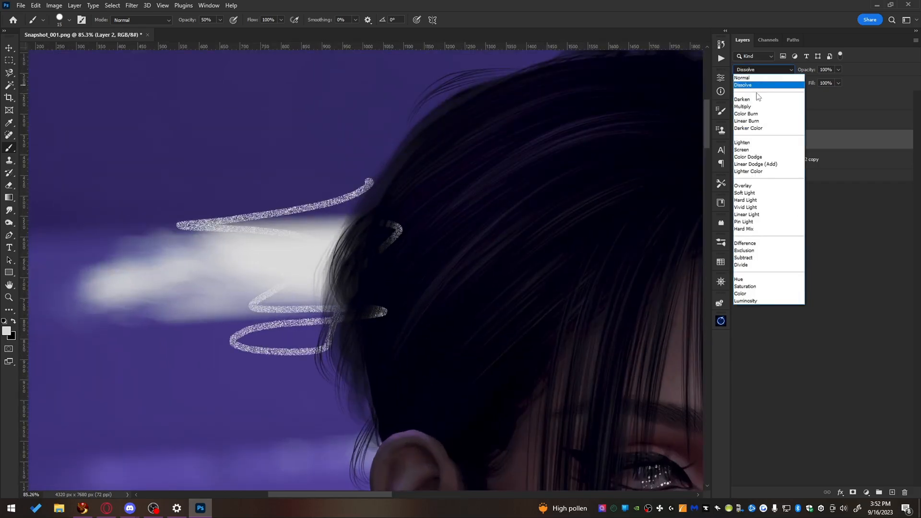
{"action": "left_click", "coordinate": [773, 186]}
{"action": "key", "text": "ctrl+z"}
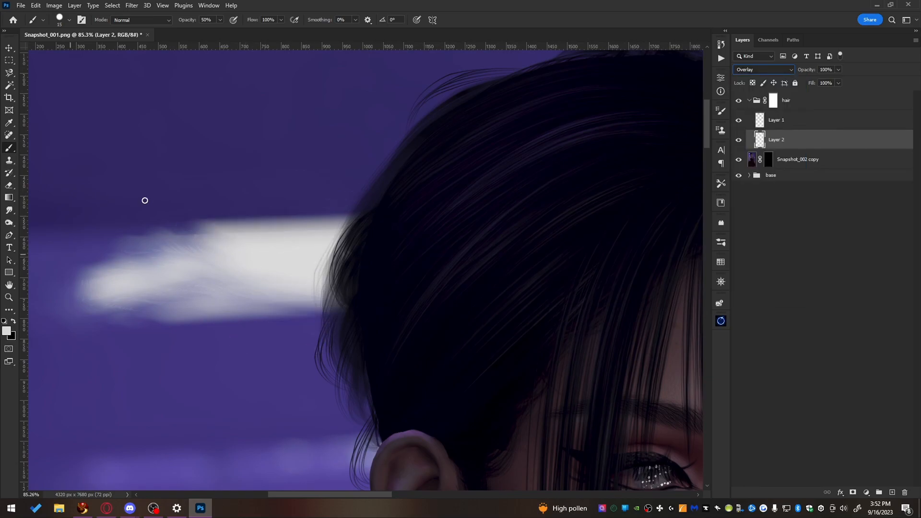
- Try the Soft Strands brush beside the head and choose the individual strands hair brush instead
{"action": "right_click", "coordinate": [319, 208]}
{"action": "left_click", "coordinate": [421, 416]}
{"action": "left_click_drag", "start_coordinate": [272, 158], "coordinate": [233, 279]}
{"action": "right_click", "coordinate": [393, 219]}
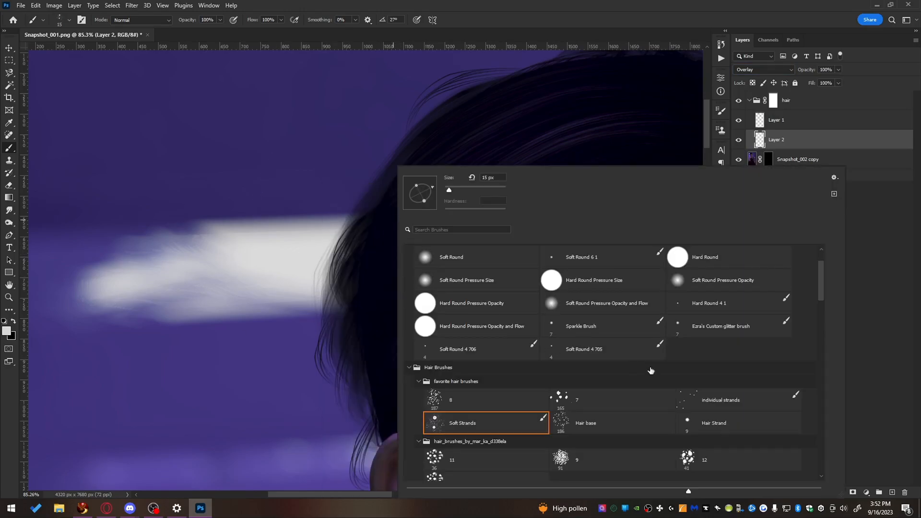
{"action": "left_click", "coordinate": [715, 395]}
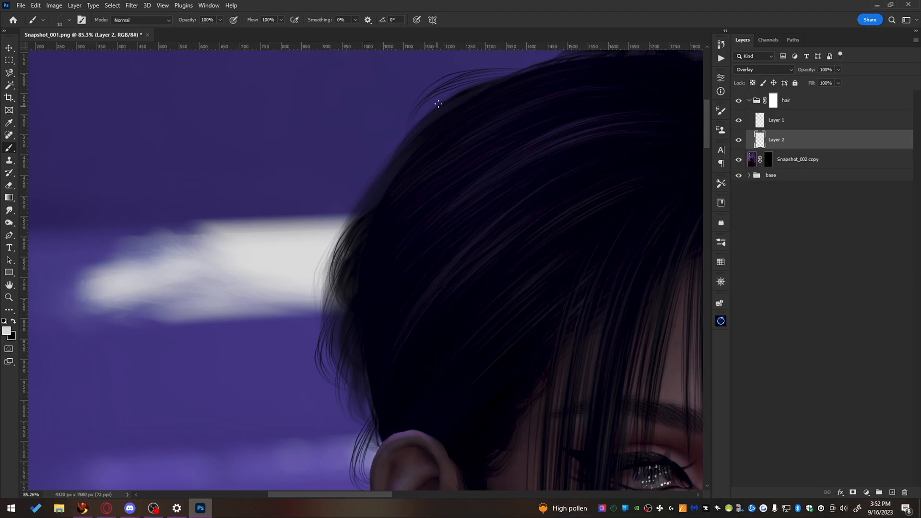
- Try stroking a light path from the upper head down the back outline of the hair
{"action": "key", "text": "p"}
{"action": "left_click_drag", "start_coordinate": [366, 344], "coordinate": [497, 409]}
{"action": "right_click", "coordinate": [421, 240]}
{"action": "left_click", "coordinate": [490, 294]}
{"action": "key", "text": "Escape"}
{"action": "right_click", "coordinate": [415, 277]}
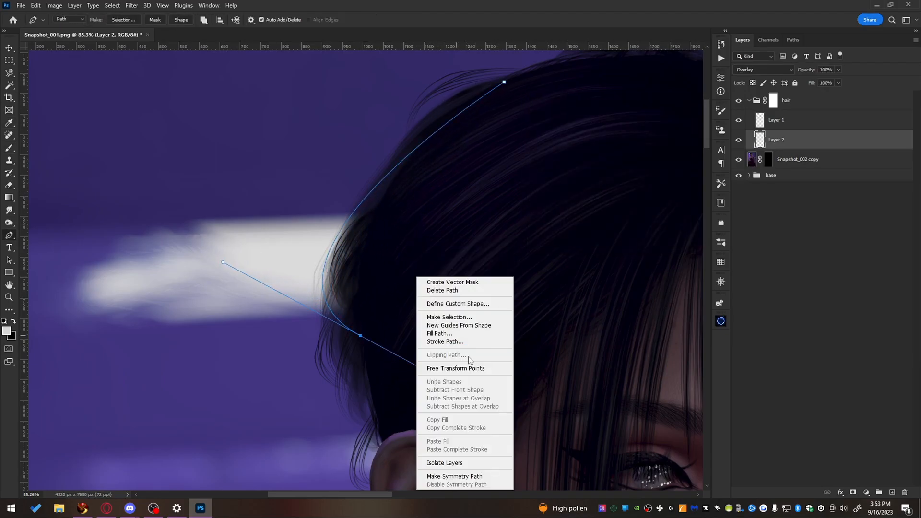
{"action": "left_click", "coordinate": [468, 338]}
{"action": "key", "text": "Return"}
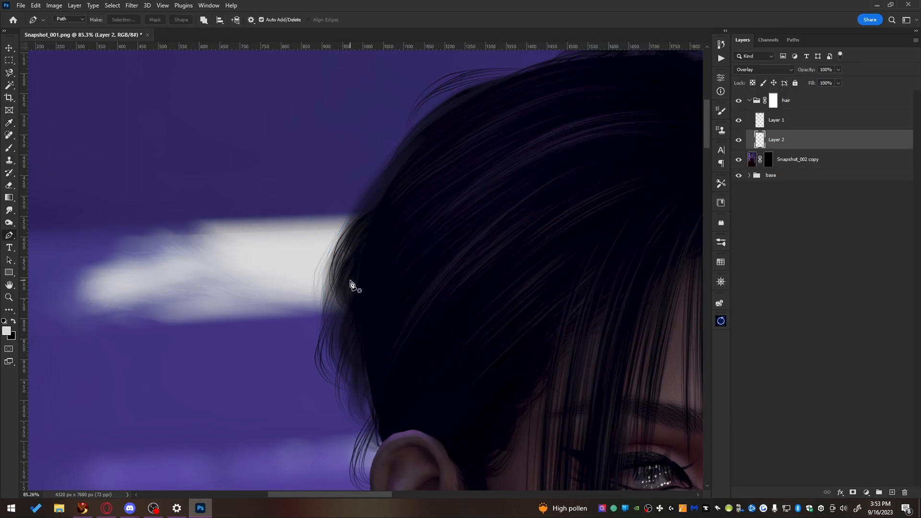
- Draw a curved path along the back outline of the hair and stroke it with the light strands brush
{"action": "key", "text": "b"}
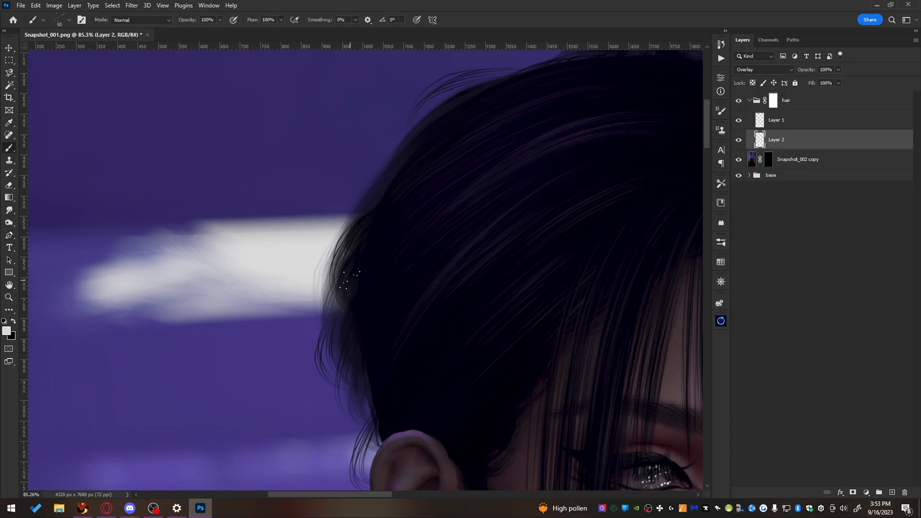
{"action": "key", "text": "p"}
{"action": "mouse_move", "coordinate": [381, 323]}
{"action": "left_mouse_down"}
{"action": "mouse_move", "coordinate": [534, 417]}
{"action": "mouse_move", "coordinate": [531, 382]}
{"action": "left_mouse_up"}
{"action": "right_click", "coordinate": [462, 304]}
{"action": "left_click", "coordinate": [468, 309]}
{"action": "key", "text": "Return"}
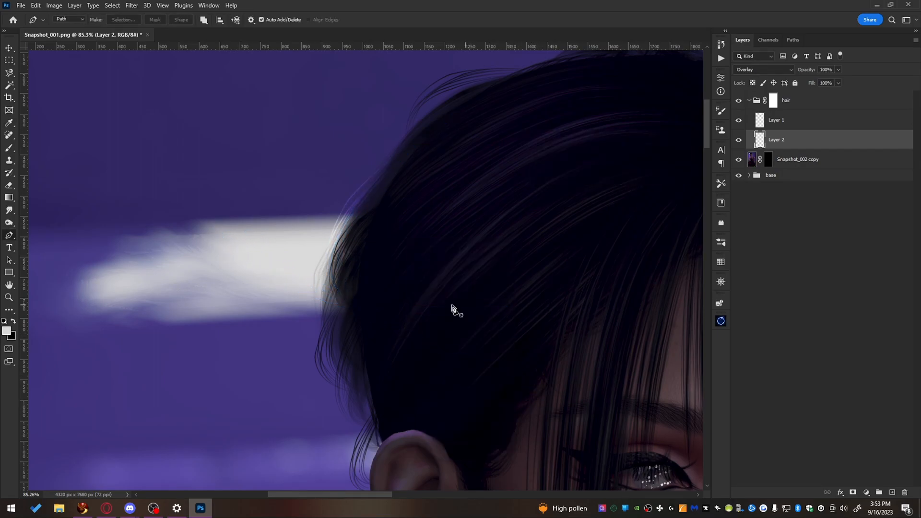
- Draw another curved path down the lower back of the hair and stroke it with light strands
{"action": "mouse_move", "coordinate": [414, 374]}
{"action": "left_mouse_down"}
{"action": "mouse_move", "coordinate": [528, 364]}
{"action": "mouse_move", "coordinate": [576, 332]}
{"action": "left_mouse_up"}
{"action": "right_click", "coordinate": [459, 331]}
{"action": "left_click", "coordinate": [498, 341]}
{"action": "key", "text": "Return"}
- Try stroking a curved path from the back of the hair down to the top of the ear
{"action": "left_click_drag", "start_coordinate": [372, 360], "coordinate": [345, 197]}
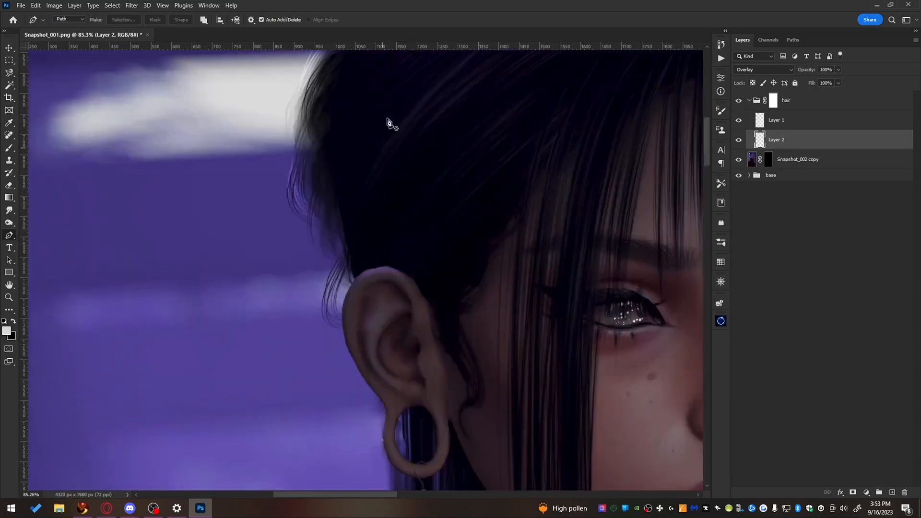
{"action": "left_click_drag", "start_coordinate": [422, 271], "coordinate": [630, 249]}
{"action": "right_click", "coordinate": [459, 212]}
{"action": "left_click", "coordinate": [531, 277]}
{"action": "key", "text": "Return"}
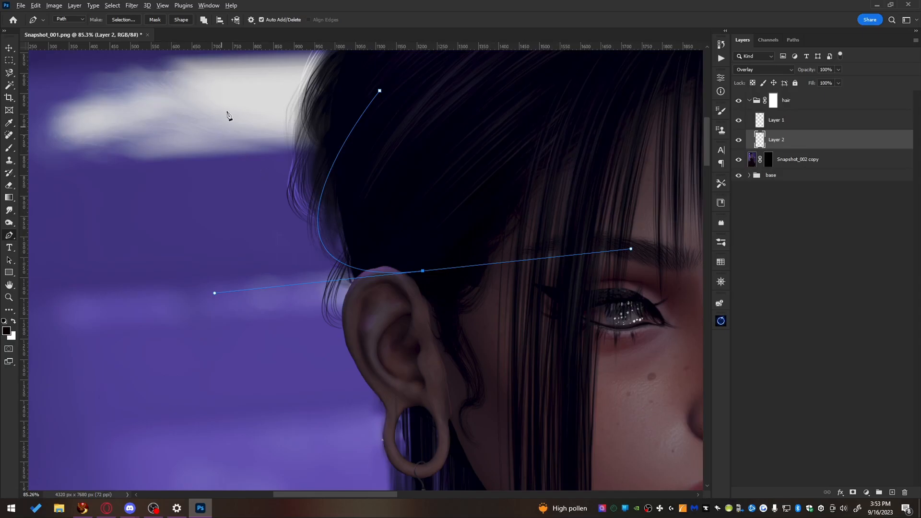
- Sample the bright background colour for the brush and stroke the existing path above the ear with it
{"action": "key", "text": "b"}
{"action": "left_click", "coordinate": [260, 88], "text": "alt"}
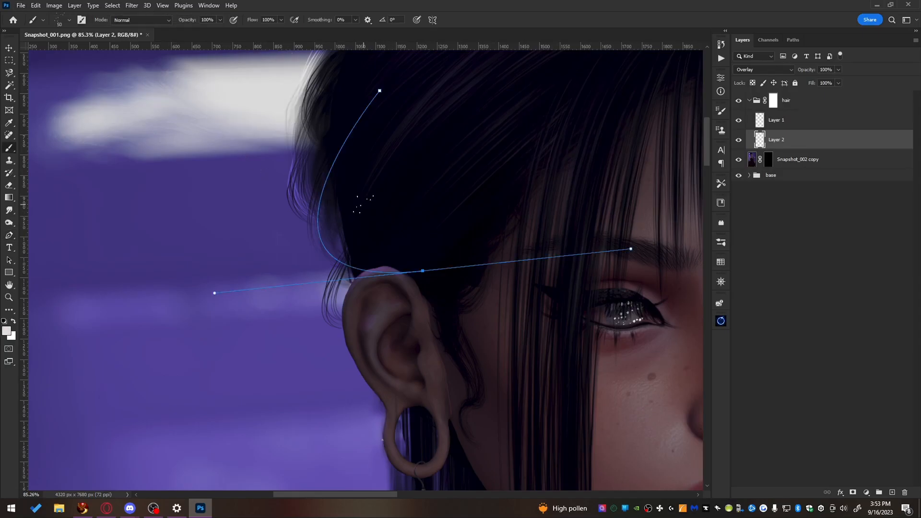
{"action": "key", "text": "p"}
{"action": "right_click", "coordinate": [363, 204]}
{"action": "left_click", "coordinate": [442, 282]}
{"action": "key", "text": "Return"}
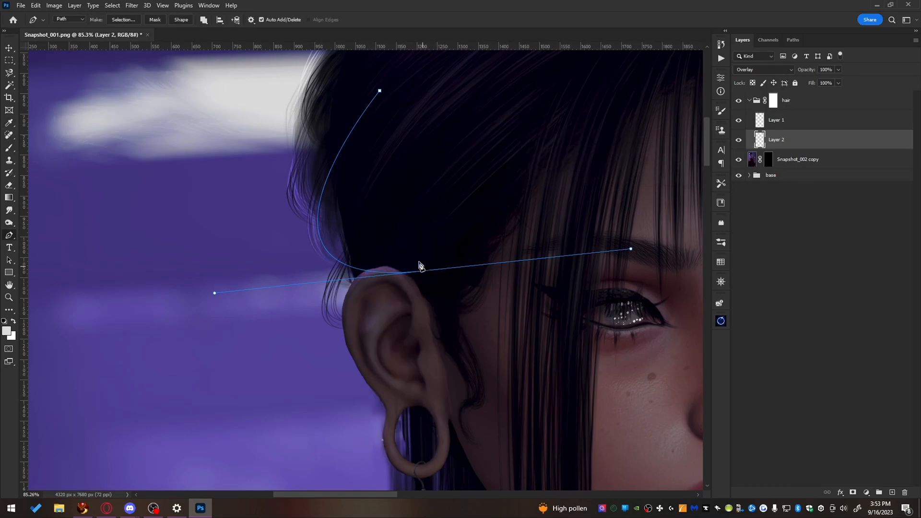
- Draw a curved path around the back of the ear's top and stroke it with light strands
{"action": "right_click", "coordinate": [455, 383]}
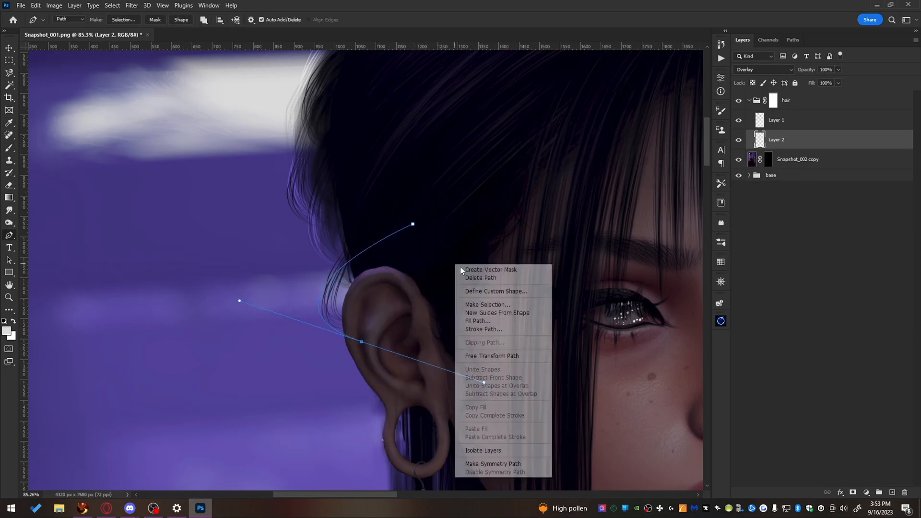
{"action": "left_click", "coordinate": [480, 328]}
{"action": "key", "text": "Return"}
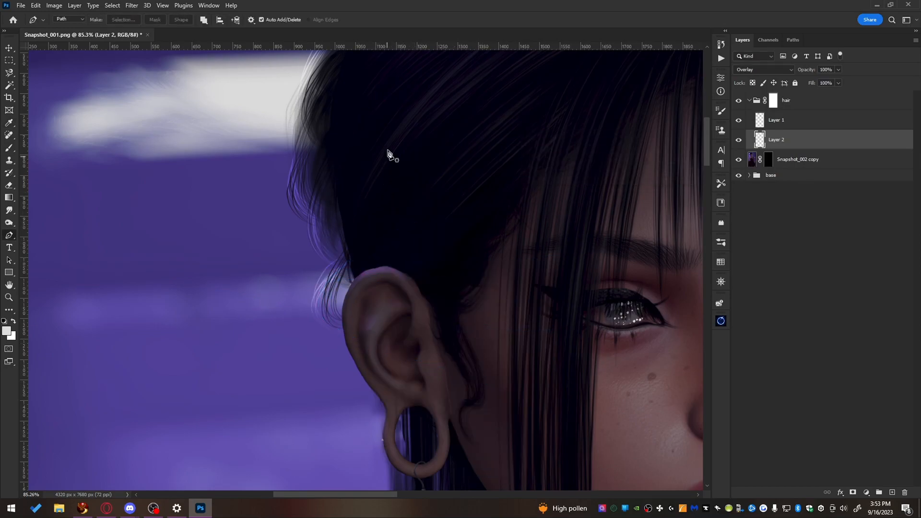
- Draw a path along the upper back of the head and stroke it with light strands
{"action": "left_click_drag", "start_coordinate": [386, 158], "coordinate": [335, 438]}
{"action": "left_click_drag", "start_coordinate": [301, 334], "coordinate": [335, 444]}
{"action": "right_click", "coordinate": [375, 330]}
{"action": "left_click", "coordinate": [405, 176]}
{"action": "key", "text": "Return"}
{"action": "key", "text": "Return"}
- Stroke one more light curved path along the upper back outline of the hair
{"action": "mouse_move", "coordinate": [359, 383]}
{"action": "left_mouse_down"}
{"action": "mouse_move", "coordinate": [387, 261]}
{"action": "mouse_move", "coordinate": [401, 239]}
{"action": "left_mouse_up"}
{"action": "left_click_drag", "start_coordinate": [336, 308], "coordinate": [469, 332]}
{"action": "right_click", "coordinate": [469, 332]}
{"action": "left_click", "coordinate": [479, 328]}
{"action": "key", "text": "Return"}
{"action": "key", "text": "Return"}
{"action": "left_click_drag", "start_coordinate": [452, 195], "coordinate": [284, 319]}
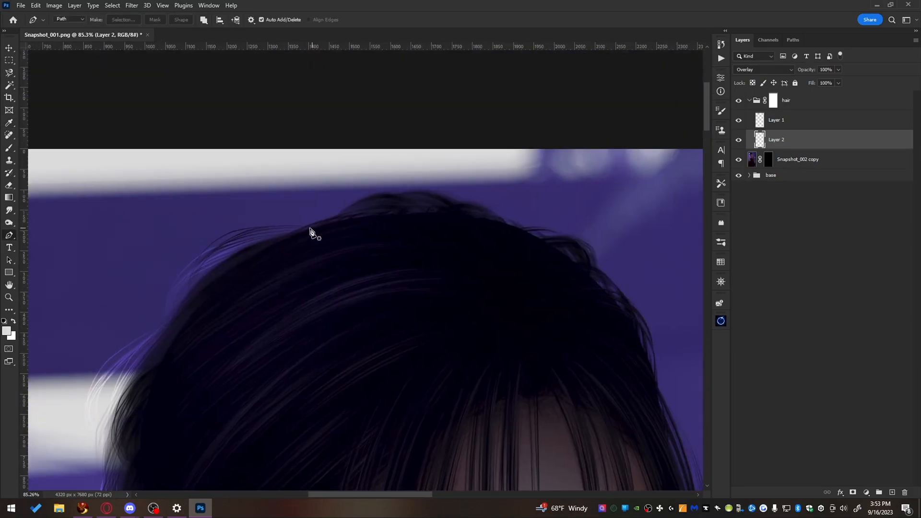
- Stroke the curved path over the rear of the crown with light hair strands
{"action": "right_click", "coordinate": [486, 285]}
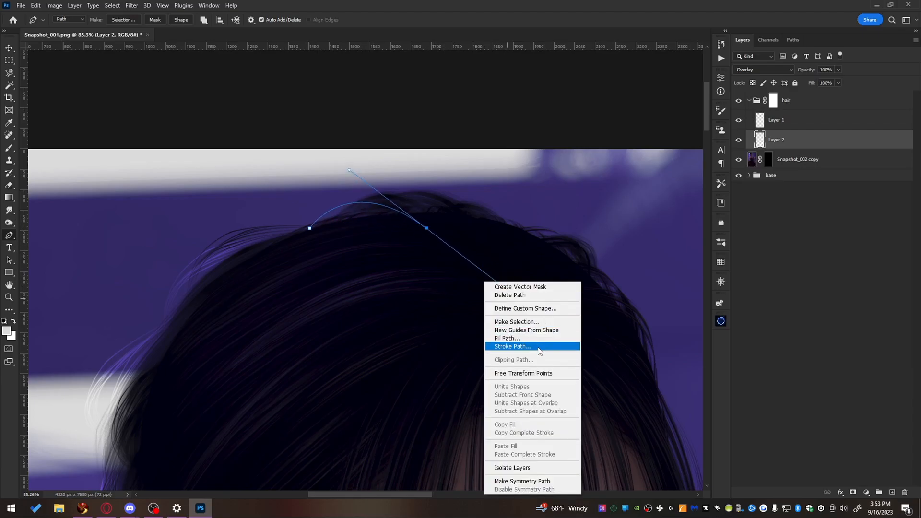
{"action": "left_click", "coordinate": [499, 346]}
{"action": "key", "text": "Return"}
{"action": "key", "text": "Return"}
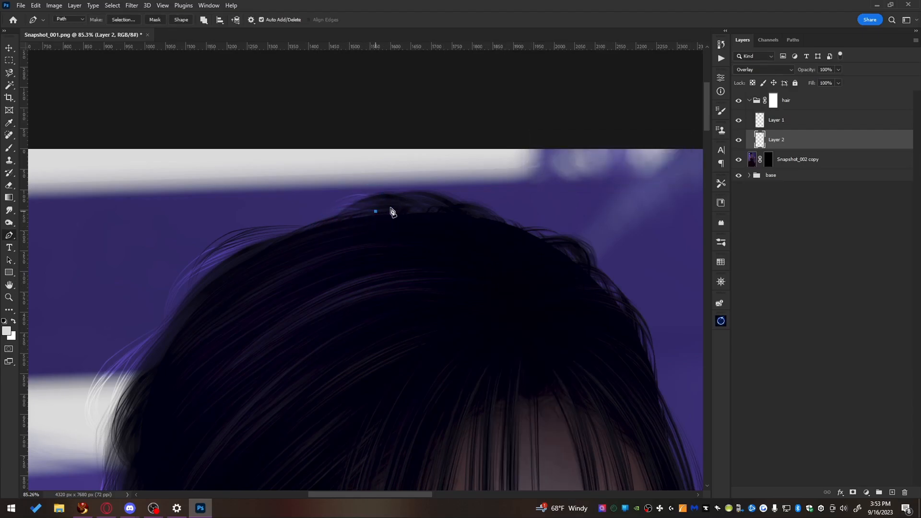
- Draw a curved path from the top of the crown towards the forehead side and stroke it with light strands
{"action": "left_click_drag", "start_coordinate": [597, 324], "coordinate": [633, 353]}
{"action": "right_click", "coordinate": [633, 353]}
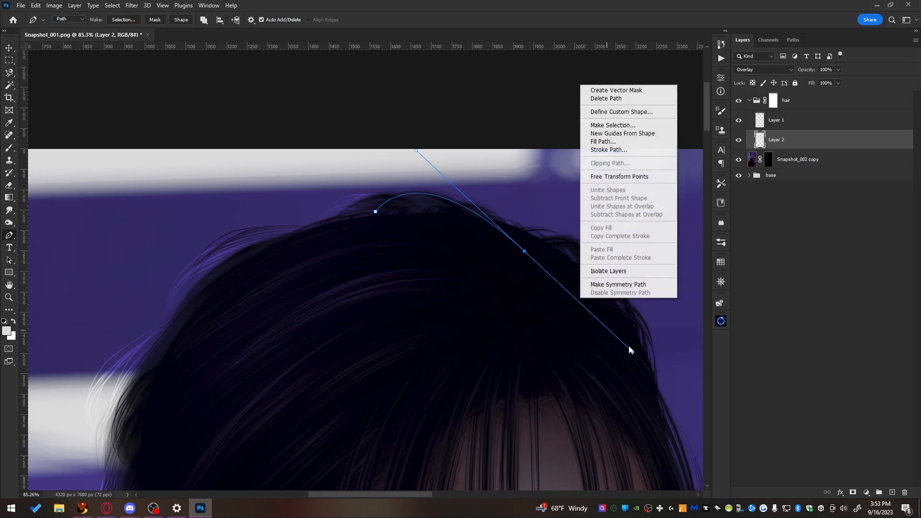
{"action": "left_click", "coordinate": [626, 148]}
{"action": "key", "text": "Return"}
{"action": "key", "text": "Return"}
- Add a light stroked path over the front slope of the crown
{"action": "left_click_drag", "start_coordinate": [518, 343], "coordinate": [420, 290]}
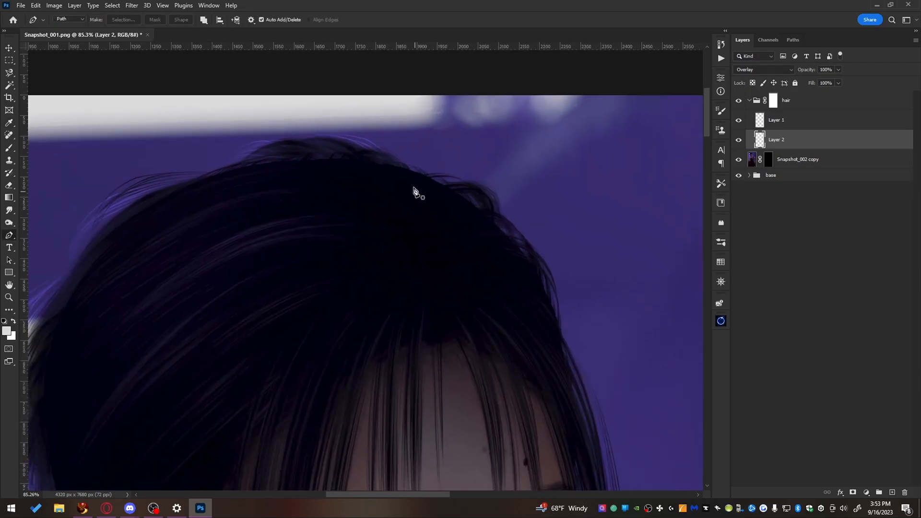
{"action": "right_click", "coordinate": [485, 285]}
{"action": "left_click", "coordinate": [527, 331]}
{"action": "key", "text": "Return"}
{"action": "key", "text": "Return"}
- Draw a curved path down the far side of the hair and stroke it with light strands
{"action": "left_click_drag", "start_coordinate": [523, 363], "coordinate": [523, 425]}
{"action": "right_click", "coordinate": [575, 355]}
{"action": "left_click", "coordinate": [605, 172]}
{"action": "key", "text": "Return"}
{"action": "key", "text": "Return"}
- Draw a curved strand path along the long hanging lock on the far side of the face
{"action": "scroll", "coordinate": [218, 326], "scroll_direction": "down", "scroll_amount": 3}
{"action": "left_click_drag", "start_coordinate": [164, 409], "coordinate": [206, 226]}
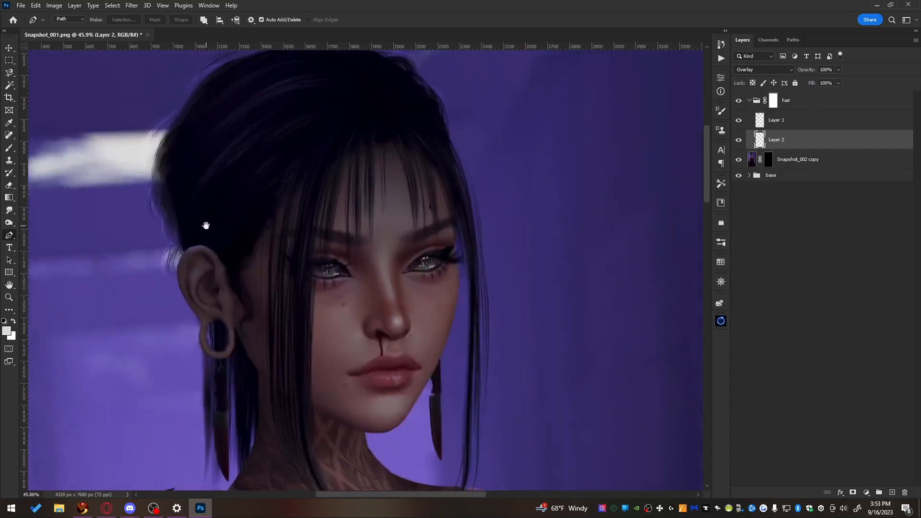
{"action": "left_click_drag", "start_coordinate": [486, 343], "coordinate": [482, 195]}
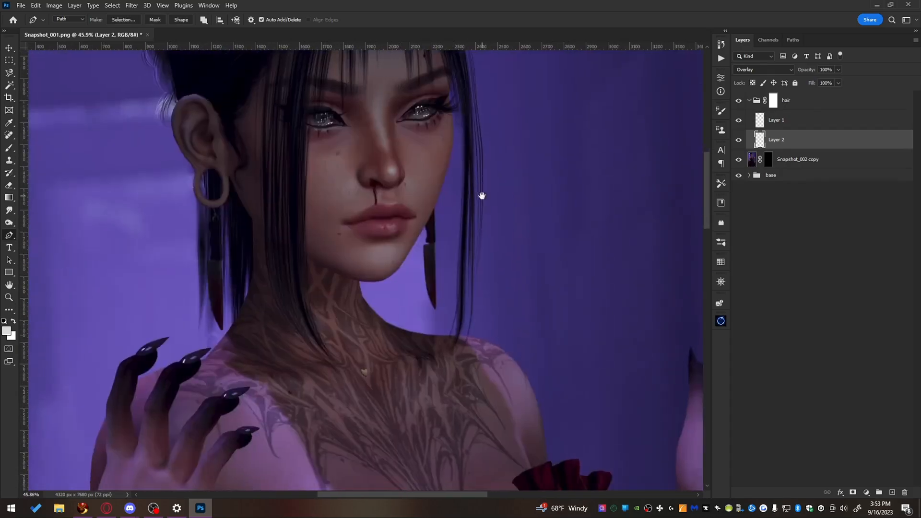
{"action": "left_click", "coordinate": [455, 343]}
{"action": "left_click_drag", "start_coordinate": [466, 166], "coordinate": [456, 278]}
{"action": "key", "text": "Return"}
- Switch to painting with the 482 px hair2 brush preset
{"action": "left_click_drag", "start_coordinate": [244, 191], "coordinate": [337, 336]}
{"action": "key", "text": "b"}
{"action": "right_click", "coordinate": [318, 240]}
{"action": "scroll", "coordinate": [401, 376], "scroll_direction": "down", "scroll_amount": 3}
{"action": "double_click", "coordinate": [401, 376]}
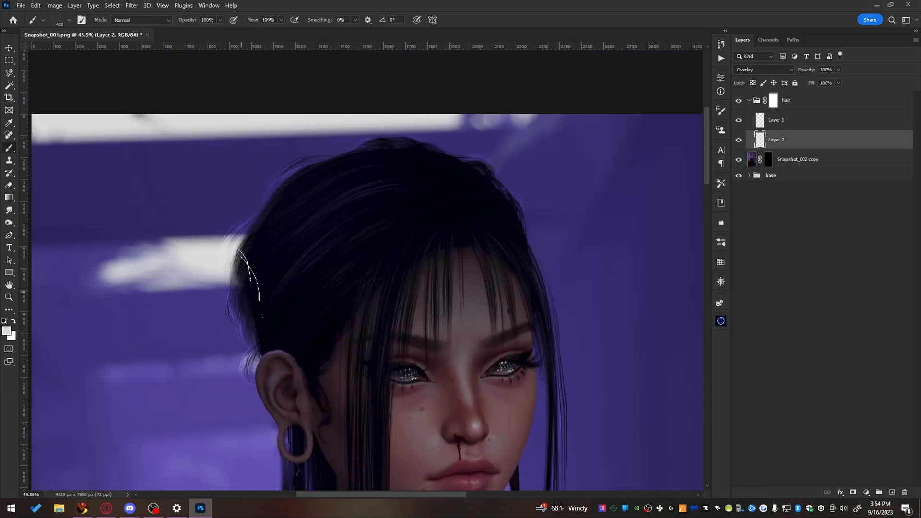
- Rotate the canvas and enlarge the hair brush to 900 px to stamp light strands along the back outline of the head
{"action": "key", "text": "r"}
{"action": "left_click_drag", "start_coordinate": [373, 138], "coordinate": [490, 280]}
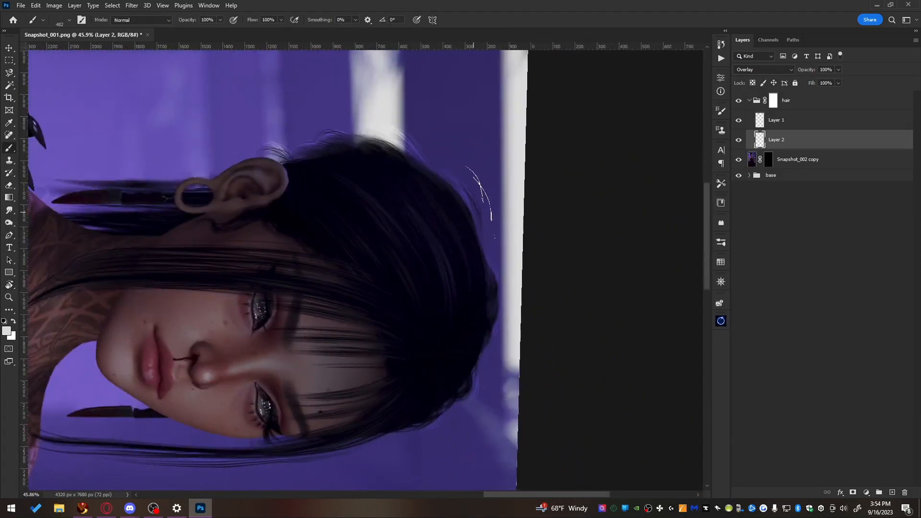
{"action": "key", "text": "bracketright"}
{"action": "key", "text": "bracketright"}
{"action": "key", "text": "bracketright"}
{"action": "key", "text": "bracketright"}
{"action": "key", "text": "bracketright"}
{"action": "key", "text": "bracketleft"}
{"action": "key", "text": "bracketleft"}
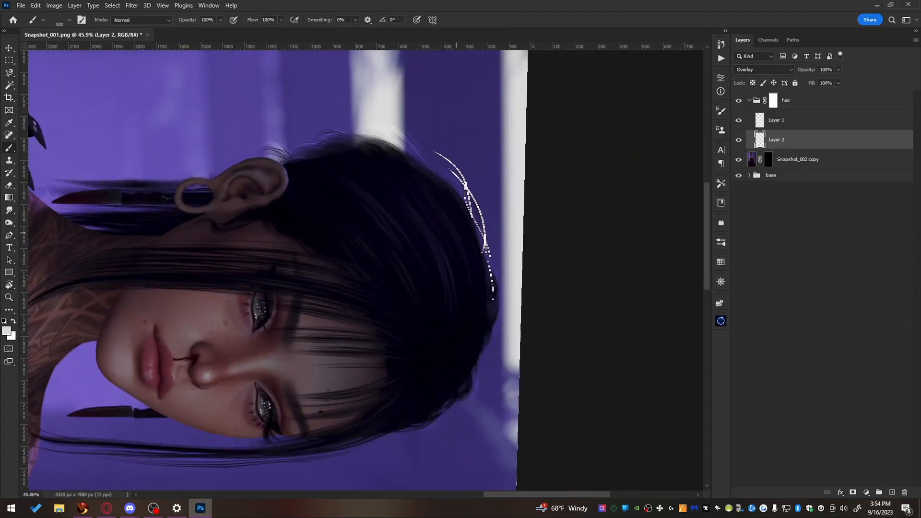
- Turn the canvas back upright and choose the 576 px Hair1 brush preset
{"action": "key", "text": "r"}
{"action": "mouse_move", "coordinate": [208, 209]}
{"action": "left_mouse_down"}
{"action": "mouse_move", "coordinate": [174, 278]}
{"action": "mouse_move", "coordinate": [385, 375]}
{"action": "mouse_move", "coordinate": [336, 369]}
{"action": "left_mouse_up"}
{"action": "right_click", "coordinate": [283, 268]}
{"action": "scroll", "coordinate": [437, 424], "scroll_direction": "down", "scroll_amount": 1}
{"action": "double_click", "coordinate": [481, 354]}
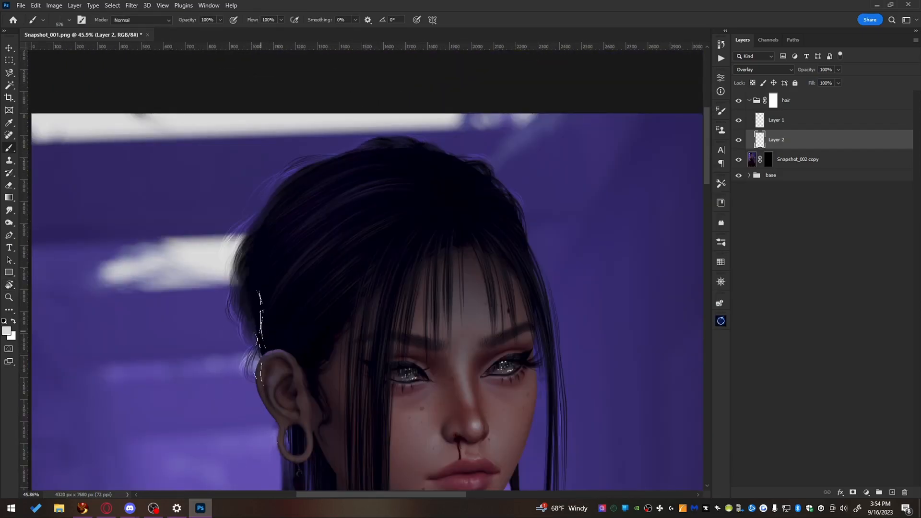
- Enlarge the brush to 1100 px and stamp a light loose strand beside the near earring
{"action": "key", "text": "bracketright"}
{"action": "key", "text": "bracketright"}
{"action": "key", "text": "bracketright"}
{"action": "key", "text": "space"}
{"action": "left_click_drag", "start_coordinate": [285, 235], "coordinate": [308, 55]}
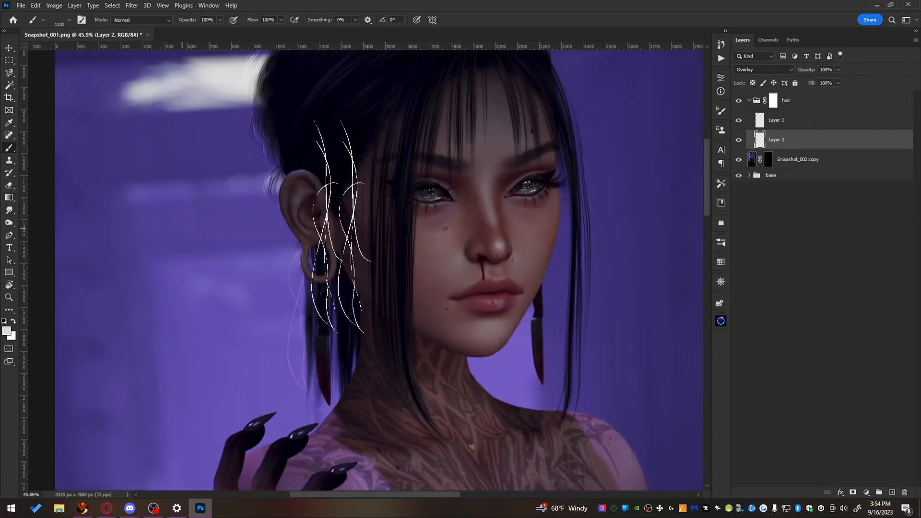
{"action": "key", "text": "space"}
{"action": "left_click_drag", "start_coordinate": [594, 250], "coordinate": [570, 306]}
- Choose the Hair12 brush, enlarge it to 1000 px and stamp light strands beside the far side of the face
{"action": "right_click", "coordinate": [553, 278]}
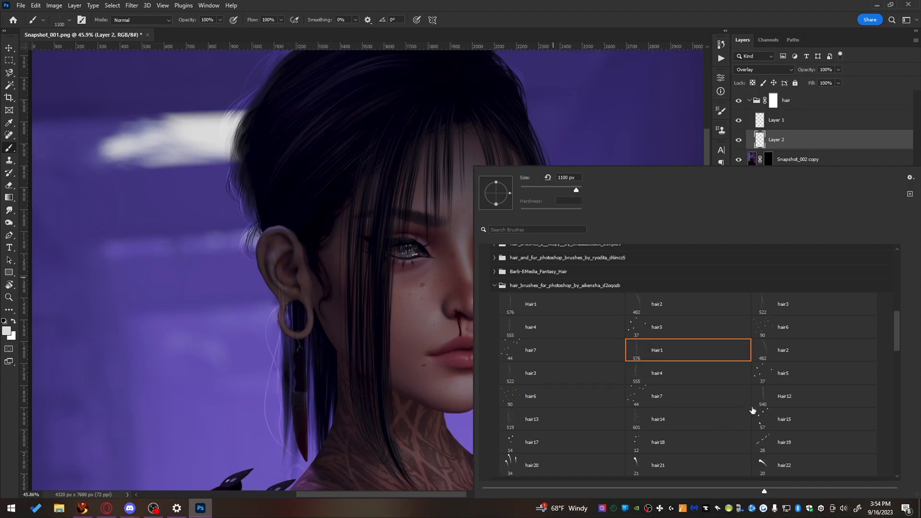
{"action": "left_click", "coordinate": [766, 398]}
{"action": "left_click", "coordinate": [590, 117]}
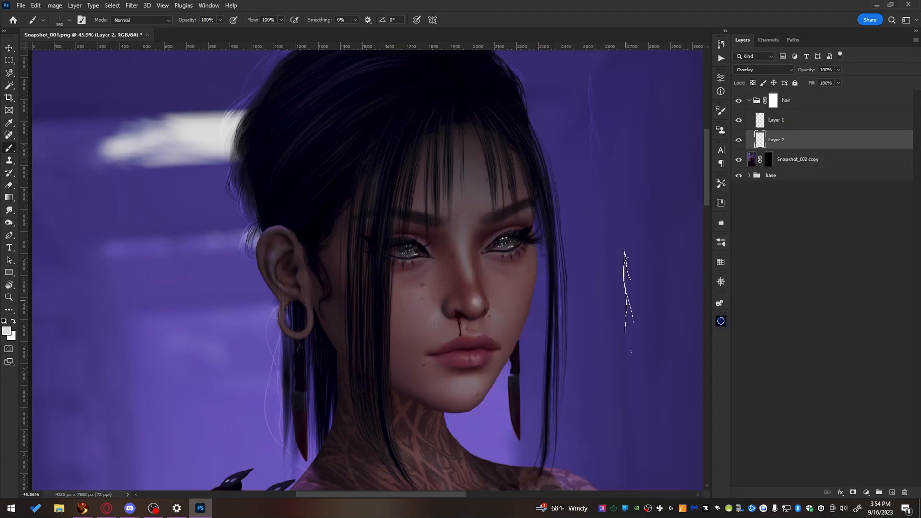
{"action": "key", "text": "]"}
{"action": "key", "text": "]"}
{"action": "key", "text": "]"}
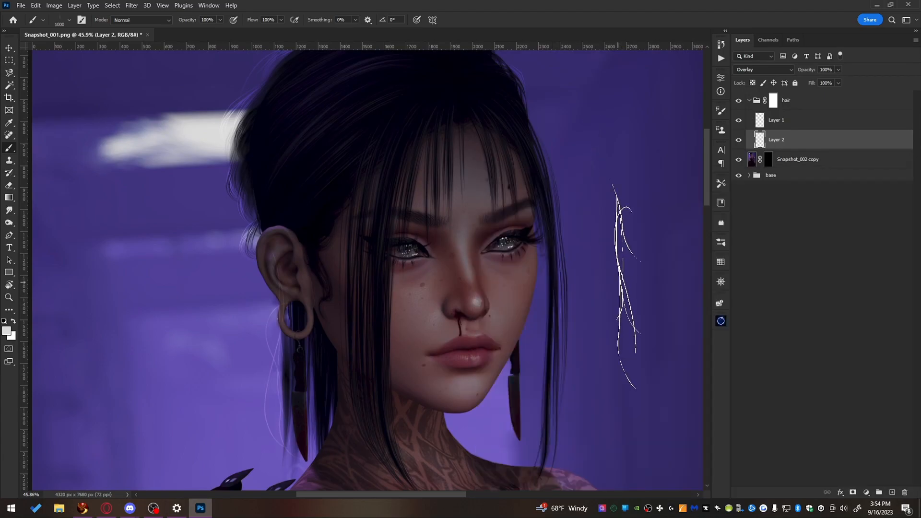
{"action": "left_click", "coordinate": [543, 267]}
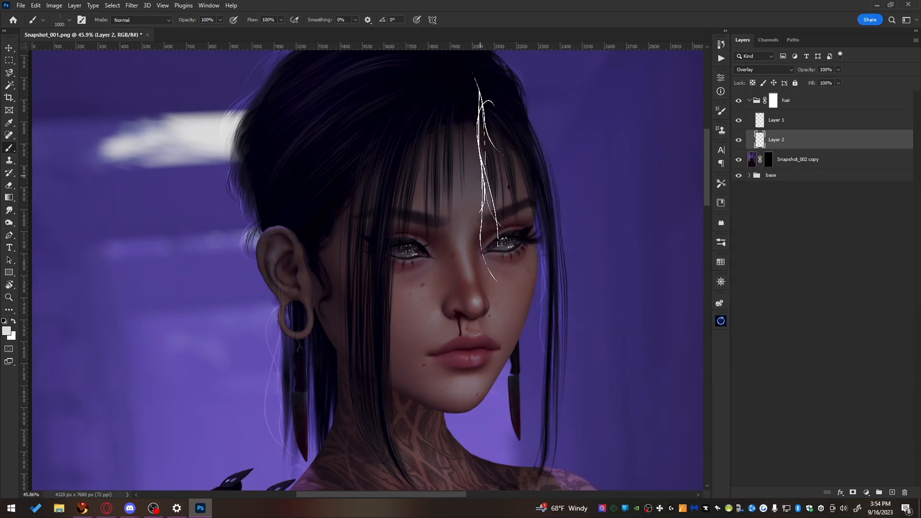
- Choose a curved hair brush at 700 px and stamp light strands around the crown outline, rotating the canvas to follow its curve
{"action": "right_click", "coordinate": [485, 175]}
{"action": "left_click", "coordinate": [762, 308]}
{"action": "key", "text": "comma"}
{"action": "left_click_drag", "start_coordinate": [644, 136], "coordinate": [571, 253]}
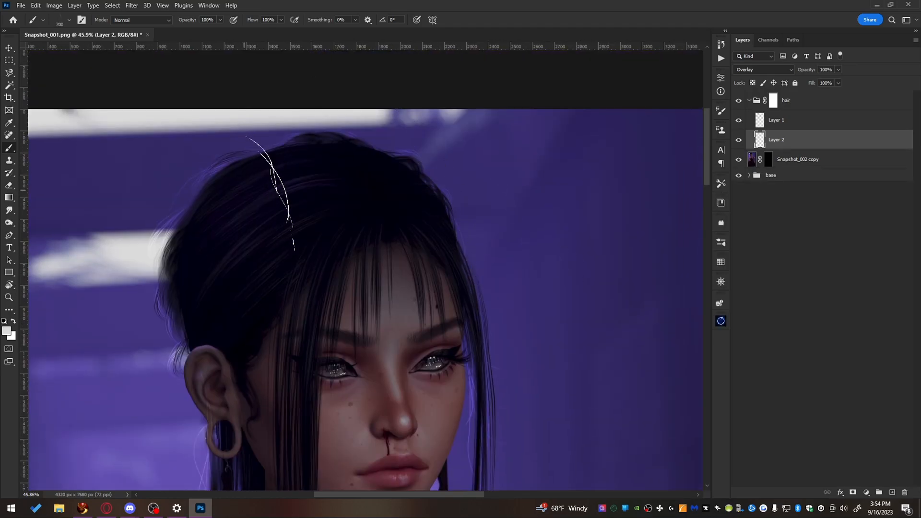
{"action": "key", "text": "r"}
{"action": "mouse_move", "coordinate": [431, 171]}
{"action": "left_mouse_down"}
{"action": "mouse_move", "coordinate": [462, 199]}
{"action": "mouse_move", "coordinate": [480, 197]}
{"action": "left_mouse_up"}
{"action": "key", "text": "r"}
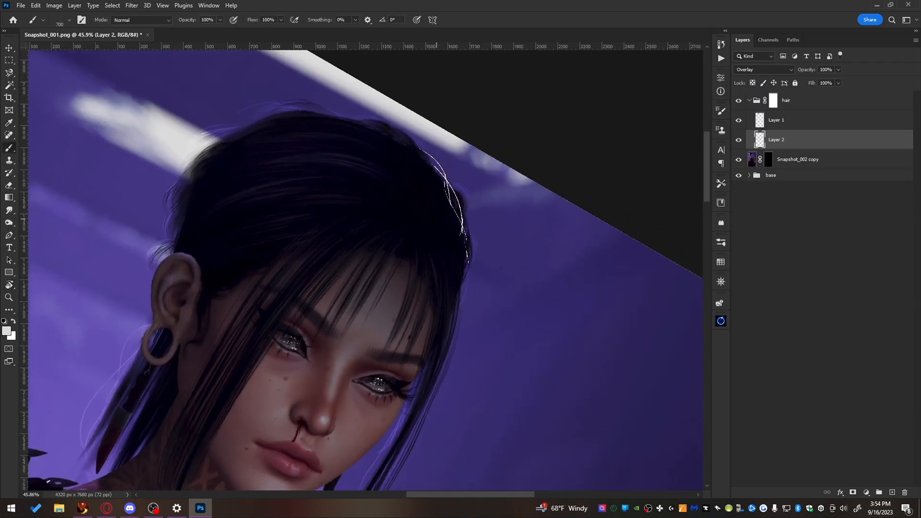
{"action": "key", "text": "r"}
{"action": "mouse_move", "coordinate": [404, 161]}
{"action": "left_mouse_down"}
{"action": "mouse_move", "coordinate": [443, 185]}
{"action": "mouse_move", "coordinate": [463, 213]}
{"action": "left_mouse_up"}
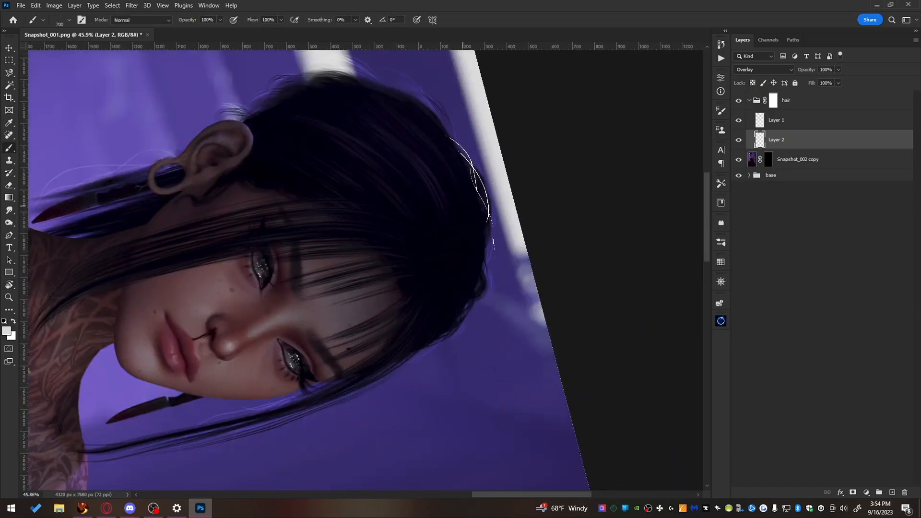
- Straighten the canvas, choose the 601 px hair14 brush and enlarge it to 900 px
{"action": "key", "text": "r"}
{"action": "left_click_drag", "start_coordinate": [252, 144], "coordinate": [483, 269]}
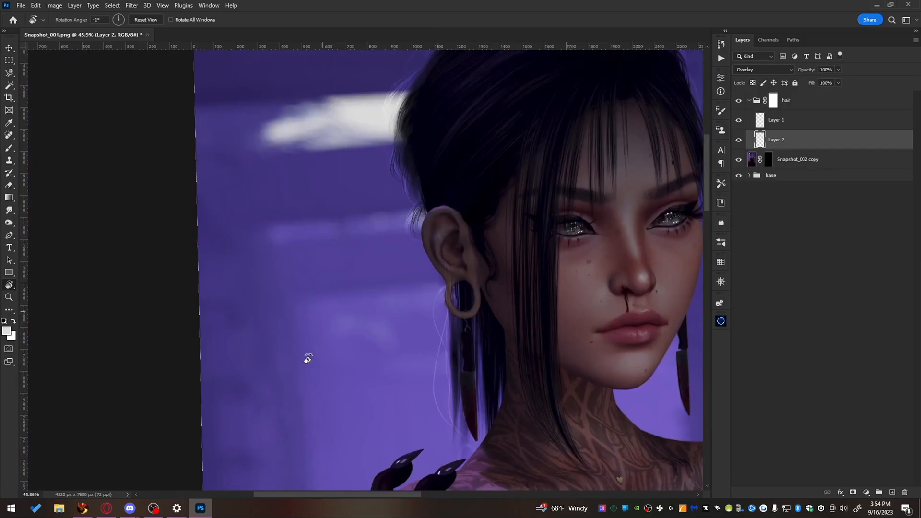
{"action": "right_click", "coordinate": [405, 287]}
{"action": "double_click", "coordinate": [561, 420]}
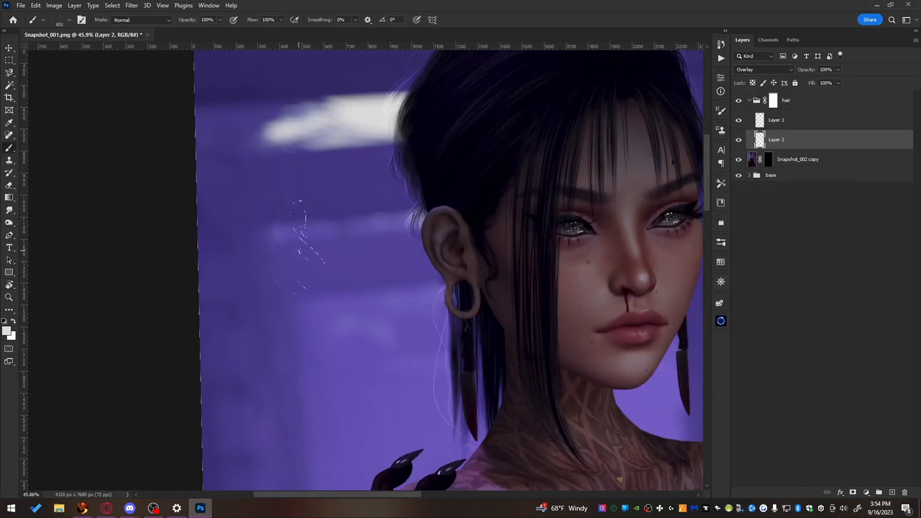
{"action": "key", "text": "bracketright"}
{"action": "key", "text": "bracketright"}
{"action": "key", "text": "bracketright"}
- Rotate the canvas and stamp light wispy strands around the back of the head above the ear
{"action": "scroll", "coordinate": [437, 187], "scroll_direction": "up", "scroll_amount": 4}
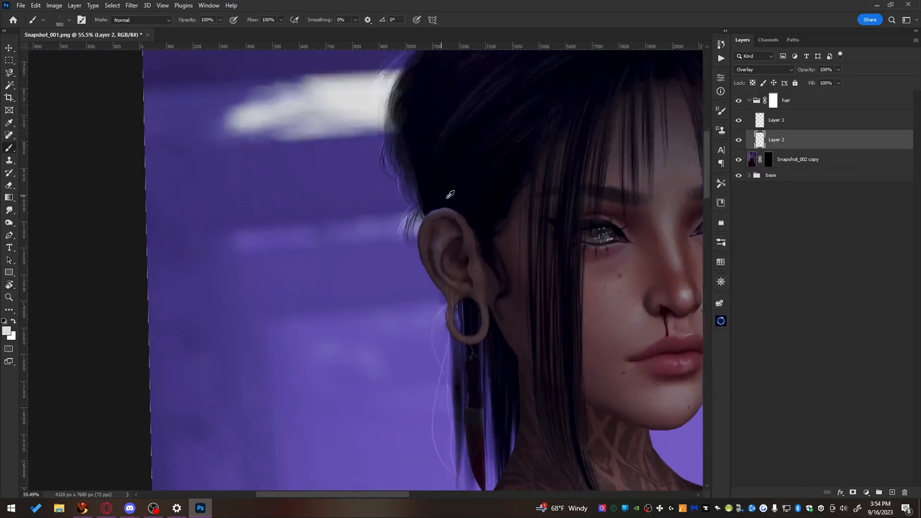
{"action": "key", "text": "r"}
{"action": "mouse_move", "coordinate": [514, 222]}
{"action": "left_mouse_down"}
{"action": "mouse_move", "coordinate": [463, 267]}
{"action": "mouse_move", "coordinate": [327, 279]}
{"action": "mouse_move", "coordinate": [337, 296]}
{"action": "left_mouse_up"}
{"action": "key", "text": "space"}
{"action": "left_click_drag", "start_coordinate": [412, 206], "coordinate": [494, 332]}
{"action": "key", "text": "r"}
{"action": "mouse_move", "coordinate": [475, 259]}
{"action": "left_mouse_down"}
{"action": "mouse_move", "coordinate": [567, 311]}
{"action": "mouse_move", "coordinate": [546, 328]}
{"action": "left_mouse_up"}
{"action": "left_click", "coordinate": [394, 311]}
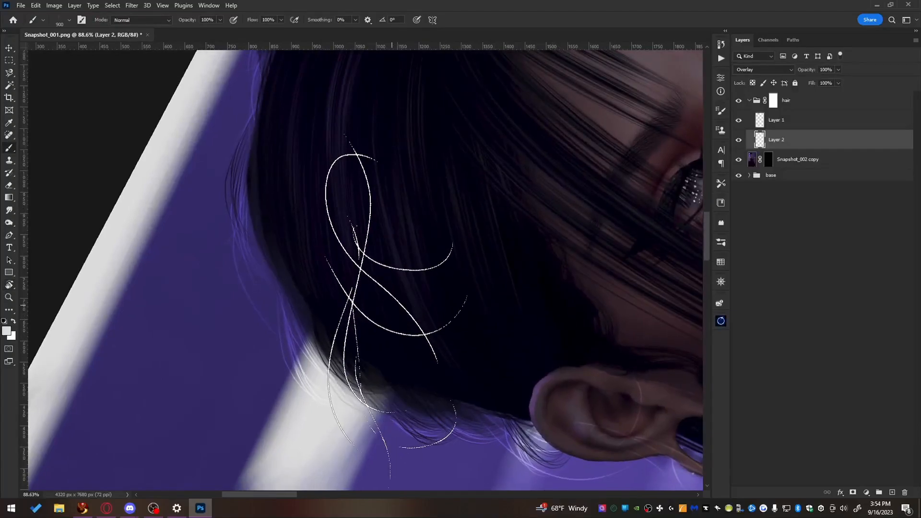
- Stamp more light wispy strands along the upper outline of the head with the canvas rotated further, and straighten the view
{"action": "key", "text": "r"}
{"action": "mouse_move", "coordinate": [381, 255]}
{"action": "left_mouse_down"}
{"action": "mouse_move", "coordinate": [358, 232]}
{"action": "mouse_move", "coordinate": [368, 232]}
{"action": "left_mouse_up"}
{"action": "key", "text": "space"}
{"action": "left_click_drag", "start_coordinate": [210, 212], "coordinate": [286, 262]}
{"action": "left_click", "coordinate": [279, 247]}
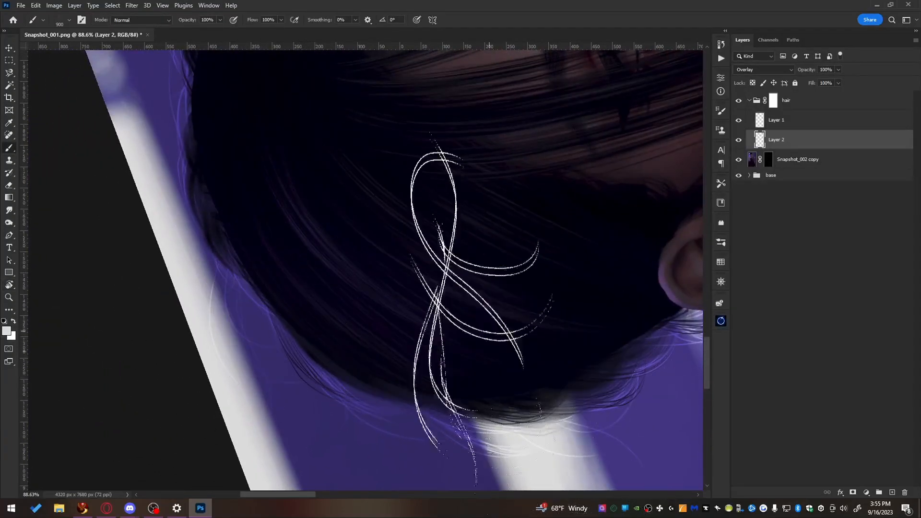
{"action": "key", "text": "r"}
{"action": "left_click_drag", "start_coordinate": [482, 230], "coordinate": [366, 444]}
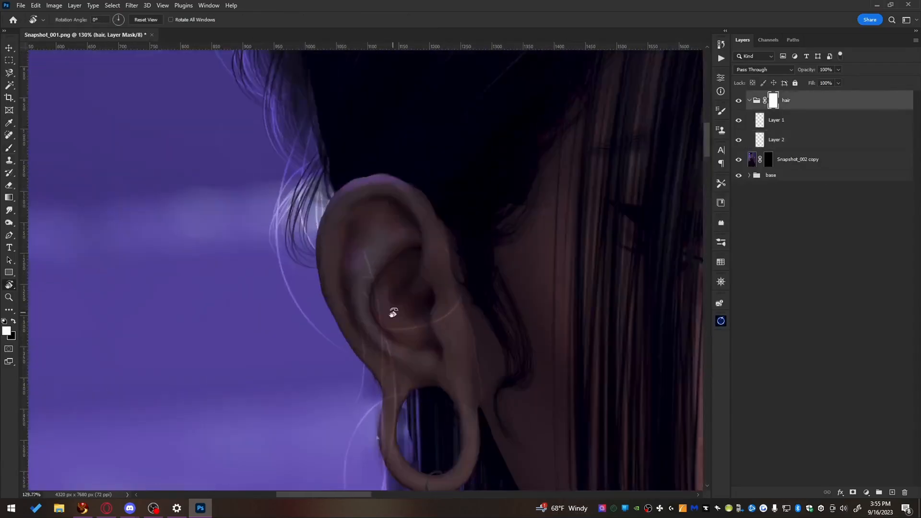
- Choose a round brush for the hair group's mask, reduce it to 20 px and make black the foreground colour
{"action": "key", "text": "b"}
{"action": "right_click", "coordinate": [427, 307]}
{"action": "double_click", "coordinate": [614, 329]}
{"action": "key", "text": "bracketleft"}
{"action": "key", "text": "bracketleft"}
{"action": "key", "text": "bracketleft"}
{"action": "key", "text": "bracketleft"}
{"action": "key", "text": "bracketleft"}
{"action": "key", "text": "bracketleft"}
{"action": "key", "text": "bracketleft"}
{"action": "key", "text": "bracketleft"}
{"action": "key", "text": "bracketleft"}
{"action": "key", "text": "bracketleft"}
{"action": "key", "text": "bracketleft"}
{"action": "key", "text": "bracketleft"}
{"action": "key", "text": "bracketleft"}
{"action": "key", "text": "bracketleft"}
{"action": "key", "text": "x"}
- Paint black on the hair group's mask to hide the light strands crossing the ear and earlobe
{"action": "left_click_drag", "start_coordinate": [438, 294], "coordinate": [424, 244]}
{"action": "scroll", "coordinate": [424, 244], "scroll_direction": "up", "scroll_amount": 3}
{"action": "left_click_drag", "start_coordinate": [381, 377], "coordinate": [371, 216]}
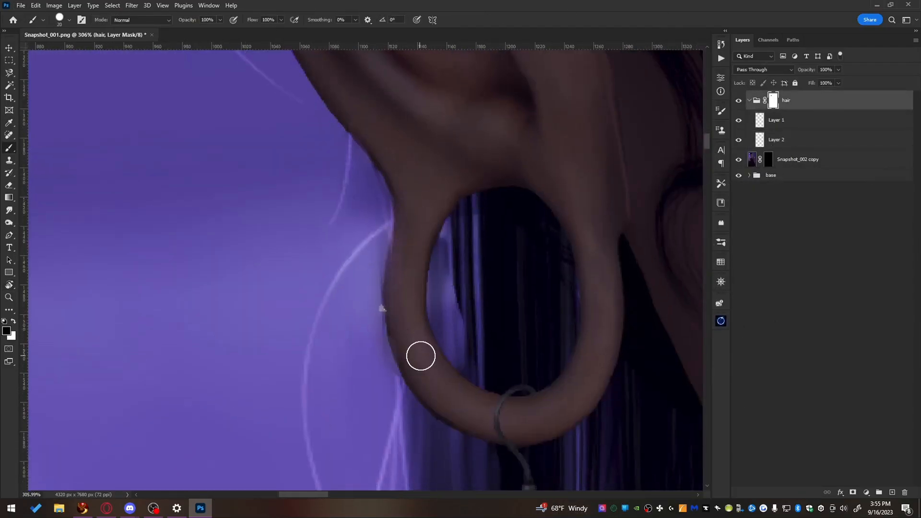
- Move the Snapshot_002 copy layer to the top of the base group and merge duplicates of the selected base layers into one layer
{"action": "left_click_drag", "start_coordinate": [798, 160], "coordinate": [806, 184]}
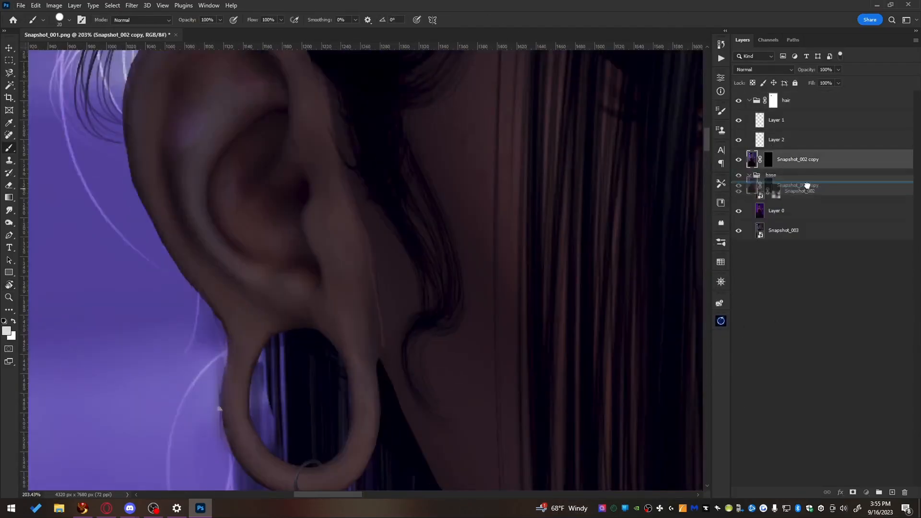
{"action": "left_click", "coordinate": [807, 190], "text": "shift"}
{"action": "key", "text": "ctrl+j"}
{"action": "key", "text": "ctrl+e"}
- Smudge the light line along the cheek side of the ear into the skin at 40% strength
{"action": "scroll", "coordinate": [202, 381], "scroll_direction": "up", "scroll_amount": 4}
{"action": "left_click", "coordinate": [9, 210]}
{"action": "left_click_drag", "start_coordinate": [383, 254], "coordinate": [411, 345]}
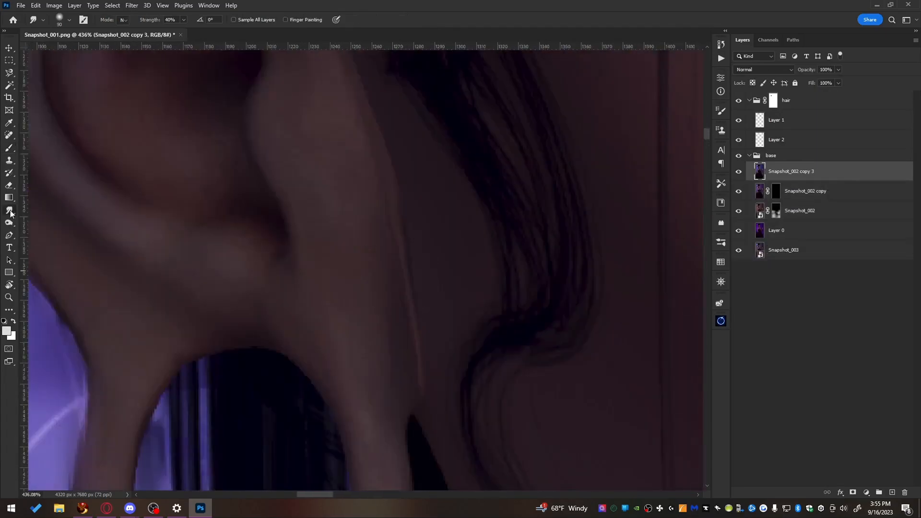
{"action": "left_click_drag", "start_coordinate": [343, 91], "coordinate": [374, 349]}
{"action": "scroll", "coordinate": [364, 382], "scroll_direction": "down", "scroll_amount": 4}
{"action": "scroll", "coordinate": [321, 268], "scroll_direction": "down", "scroll_amount": 5}
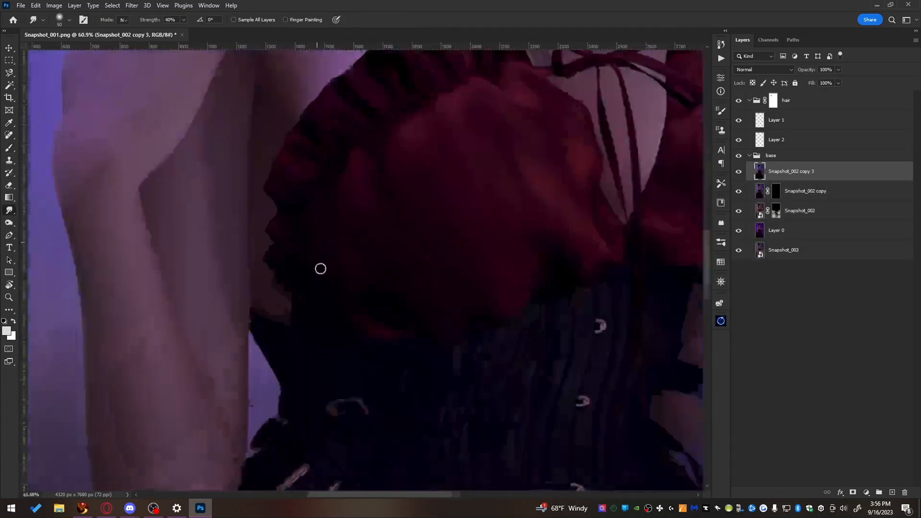
- Collapse the hair group and create a group named shadows above it, containing a new empty layer
{"action": "left_click", "coordinate": [749, 100]}
{"action": "left_click", "coordinate": [787, 100]}
{"action": "left_click", "coordinate": [878, 492]}
{"action": "double_click", "coordinate": [775, 97]}
{"action": "type", "text": "shadows"}
{"action": "key", "text": "Return"}
{"action": "left_click", "coordinate": [892, 492]}
- Choose the Magic Wand and make the Snapshot_002 copy 3 layer active
{"action": "left_click", "coordinate": [9, 148]}
{"action": "left_click", "coordinate": [9, 85]}
{"action": "scroll", "coordinate": [339, 322], "scroll_direction": "up", "scroll_amount": 4}
{"action": "left_click", "coordinate": [769, 164]}
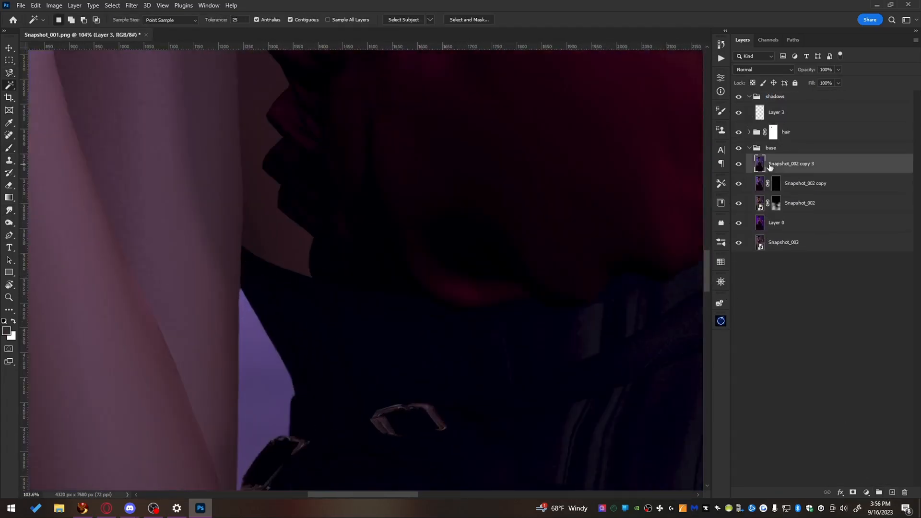
{"action": "left_click", "coordinate": [264, 163]}
{"action": "left_click_drag", "start_coordinate": [287, 120], "coordinate": [292, 351]}
{"action": "key", "text": "ctrl+d"}
{"action": "left_click", "coordinate": [219, 211], "text": "shift"}
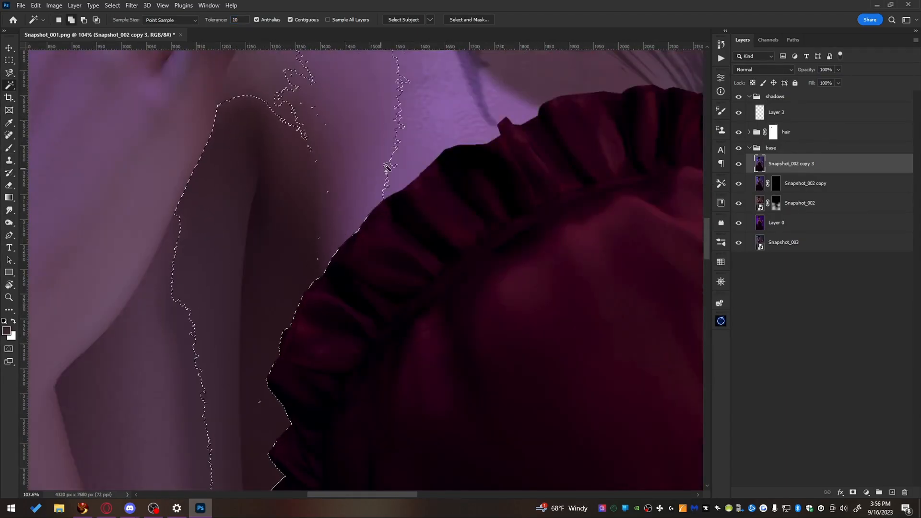
{"action": "left_click_drag", "start_coordinate": [501, 71], "coordinate": [303, 232]}
{"action": "key", "text": "ctrl+d"}
- Switch to the Magnetic Lasso and save the document as Snapshot_001.psd
{"action": "key", "text": "l"}
{"action": "key", "text": "ctrl+s"}
{"action": "key", "text": "Return"}
- Outline the chest and underarm skin above the ruffled bodice and neckline ribbon with the Magnetic Lasso
{"action": "left_click_drag", "start_coordinate": [268, 446], "coordinate": [364, 144]}
{"action": "left_click", "coordinate": [240, 298]}
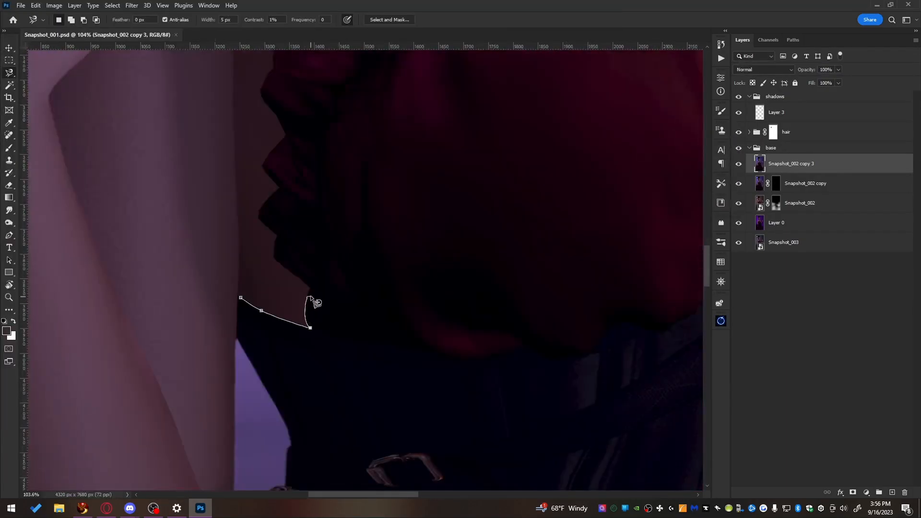
{"action": "scroll", "coordinate": [274, 191], "scroll_direction": "up", "scroll_amount": 3}
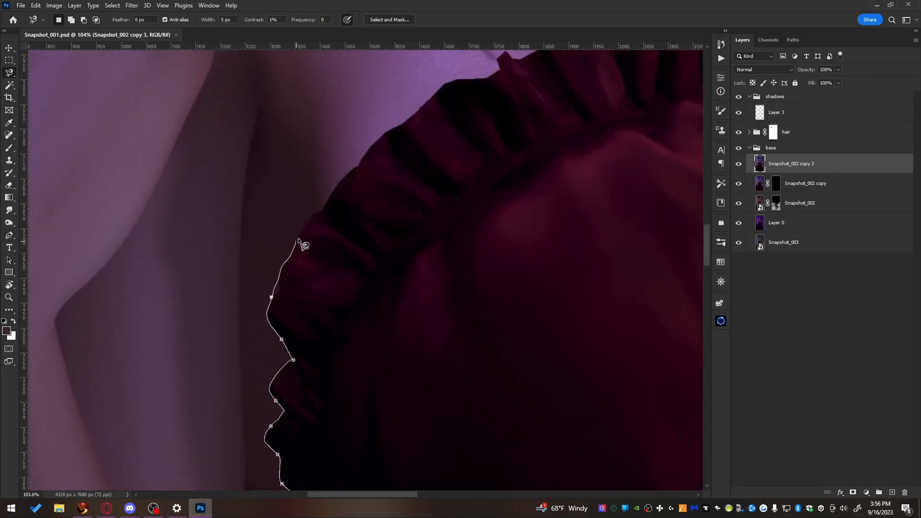
{"action": "left_click_drag", "start_coordinate": [419, 131], "coordinate": [416, 137]}
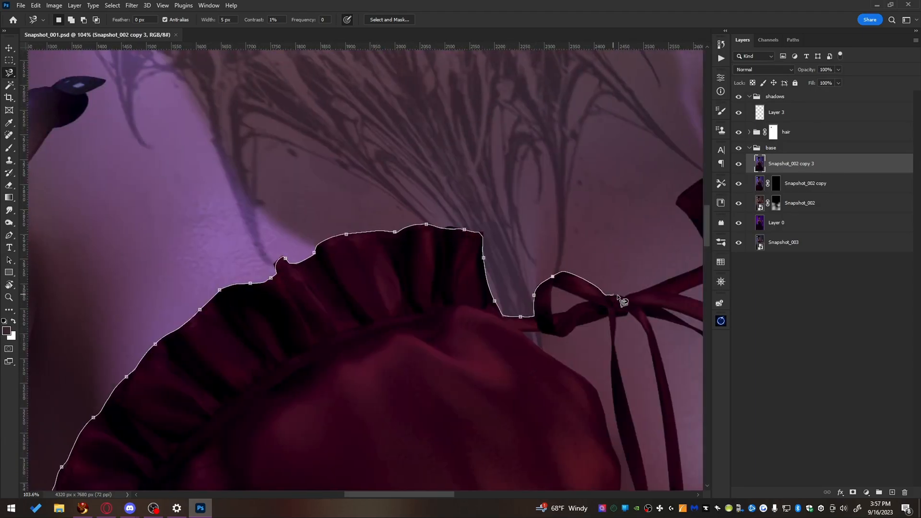
{"action": "left_click_drag", "start_coordinate": [681, 275], "coordinate": [403, 379]}
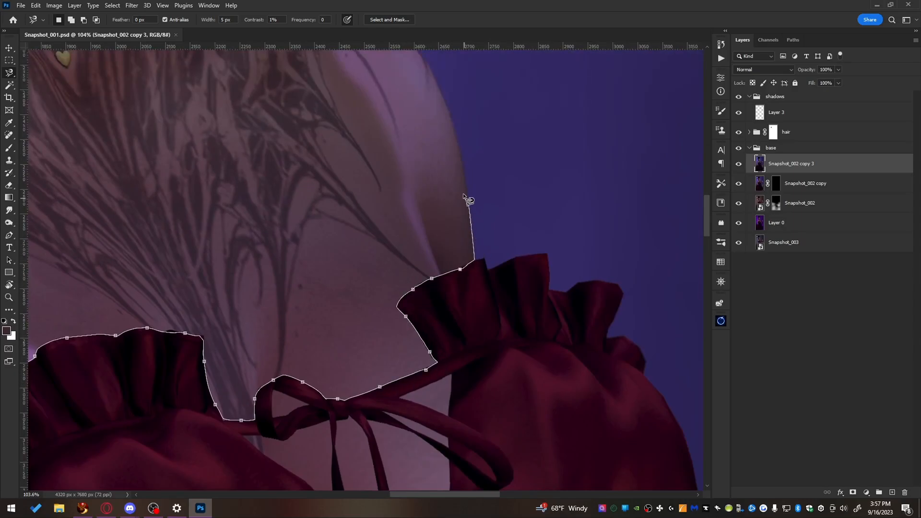
{"action": "left_click_drag", "start_coordinate": [46, 125], "coordinate": [422, 80]}
{"action": "mouse_move", "coordinate": [55, 391]}
{"action": "left_mouse_down"}
{"action": "mouse_move", "coordinate": [113, 300]}
{"action": "mouse_move", "coordinate": [248, 137]}
{"action": "left_mouse_up"}
{"action": "left_click_drag", "start_coordinate": [307, 270], "coordinate": [315, 124]}
{"action": "left_click", "coordinate": [319, 384]}
{"action": "left_click_drag", "start_coordinate": [420, 346], "coordinate": [247, 430]}
{"action": "left_click_drag", "start_coordinate": [638, 130], "coordinate": [303, 274]}
- Add the small skin gaps inside the bow's loop and beside its knot to the selection
{"action": "left_click", "coordinate": [342, 204], "text": "shift"}
{"action": "left_click", "coordinate": [342, 203]}
{"action": "double_click", "coordinate": [470, 185]}
{"action": "left_click", "coordinate": [464, 188]}
{"action": "left_click", "coordinate": [469, 185]}
{"action": "left_click", "coordinate": [520, 161]}
{"action": "left_click", "coordinate": [516, 200]}
{"action": "left_click", "coordinate": [470, 185]}
- Add the skin beside and between the two hanging ribbon ends to the selection using the Magnetic Lasso
{"action": "left_click", "coordinate": [311, 221]}
{"action": "left_click", "coordinate": [334, 223]}
{"action": "left_click", "coordinate": [360, 222]}
{"action": "left_click", "coordinate": [448, 475]}
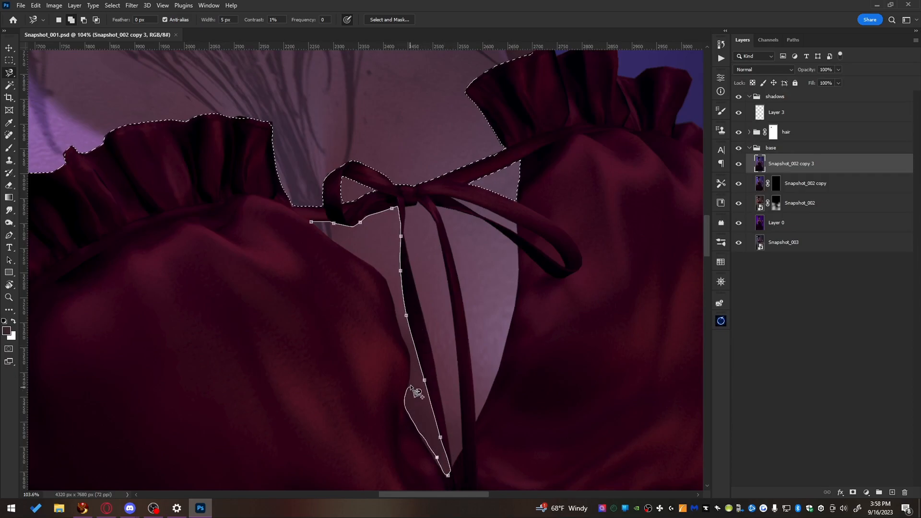
{"action": "left_click", "coordinate": [311, 221]}
{"action": "left_click", "coordinate": [406, 208]}
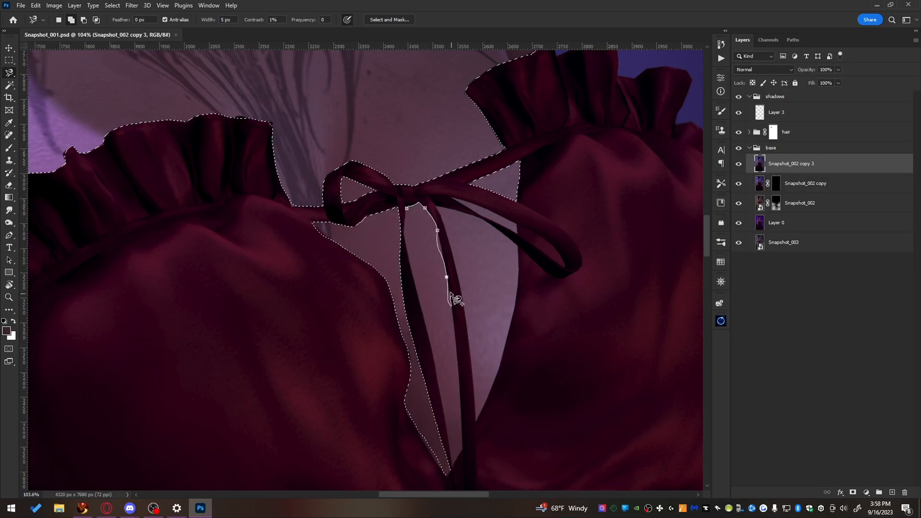
{"action": "left_click", "coordinate": [407, 208]}
- Add the remaining skin gaps around the hanging ribbons and bow to the selection with the Magic Wand
{"action": "key", "text": "w"}
{"action": "left_click", "coordinate": [484, 302], "text": "shift"}
{"action": "left_click", "coordinate": [448, 217], "text": "shift"}
{"action": "left_click", "coordinate": [499, 219], "text": "shift"}
- Switch to the Brush, sample the dark skin colour beside the bodice ruffle and enlarge the brush to 200 px
{"action": "mouse_move", "coordinate": [364, 270]}
{"action": "left_mouse_down"}
{"action": "mouse_move", "coordinate": [372, 317]}
{"action": "mouse_move", "coordinate": [710, 70]}
{"action": "left_mouse_up"}
{"action": "key", "text": "b"}
{"action": "left_click", "coordinate": [205, 419], "text": "alt"}
{"action": "key", "text": "bracketright"}
{"action": "key", "text": "bracketright"}
{"action": "key", "text": "bracketright"}
{"action": "key", "text": "bracketright"}
{"action": "key", "text": "bracketright"}
{"action": "key", "text": "bracketright"}
{"action": "key", "text": "bracketright"}
{"action": "key", "text": "bracketright"}
{"action": "key", "text": "bracketright"}
{"action": "key", "text": "bracketright"}
{"action": "key", "text": "bracketright"}
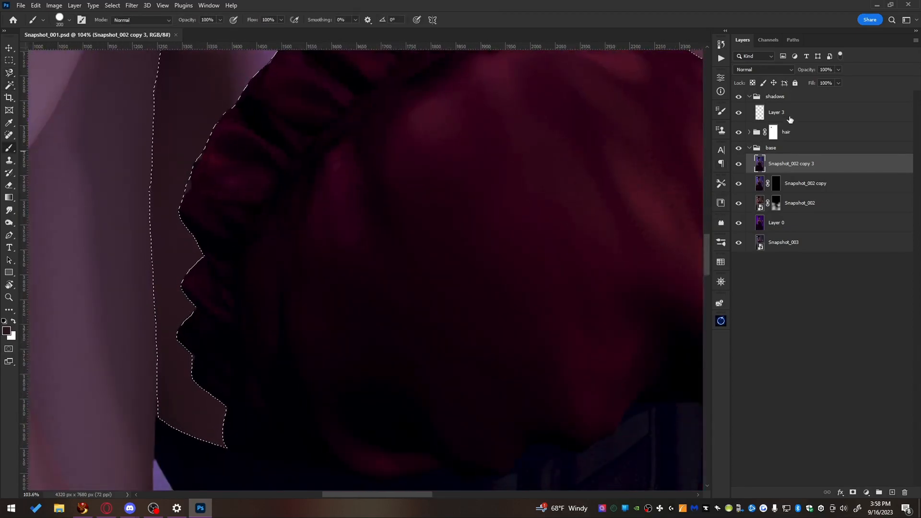
- Make Layer 3 in the shadows group active, enlarge the brush to 400 px and set the layer's blend mode to Multiply
{"action": "left_click", "coordinate": [787, 116]}
{"action": "key", "text": "bracketright"}
{"action": "key", "text": "bracketright"}
{"action": "key", "text": "bracketright"}
{"action": "left_click", "coordinate": [763, 70]}
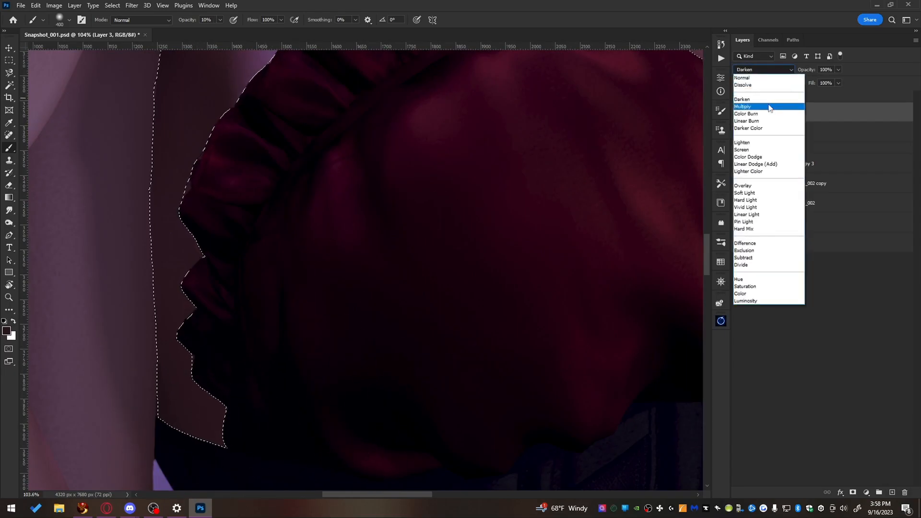
{"action": "left_click", "coordinate": [771, 107]}
- Paint soft shadows at 10% opacity on the selected skin along the ruffle's outer edge
{"action": "key", "text": "1"}
{"action": "left_click_drag", "start_coordinate": [245, 67], "coordinate": [207, 327]}
{"action": "left_click", "coordinate": [206, 281], "text": "alt"}
{"action": "key", "text": "bracketleft"}
{"action": "key", "text": "bracketleft"}
{"action": "left_click_drag", "start_coordinate": [536, 259], "coordinate": [271, 221]}
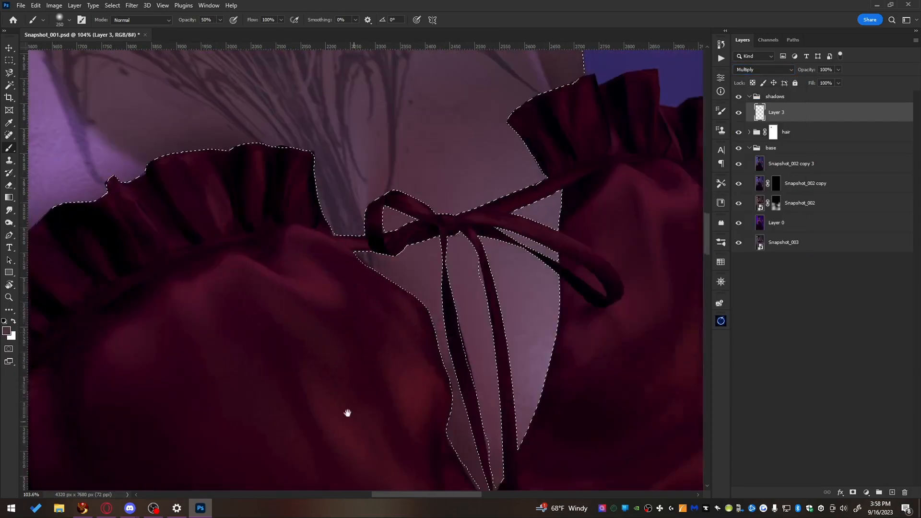
{"action": "left_click_drag", "start_coordinate": [357, 425], "coordinate": [248, 258]}
- Paint stronger shadows at 50% brush opacity on the selected skin around the neckline, then deselect and save the document
{"action": "key", "text": "5"}
{"action": "key", "text": "bracketright"}
{"action": "key", "text": "bracketright"}
{"action": "key", "text": "bracketright"}
{"action": "mouse_move", "coordinate": [655, 87]}
{"action": "left_mouse_down"}
{"action": "mouse_move", "coordinate": [661, 195]}
{"action": "mouse_move", "coordinate": [636, 184]}
{"action": "left_mouse_up"}
{"action": "key", "text": "bracketleft"}
{"action": "key", "text": "bracketleft"}
{"action": "key", "text": "bracketleft"}
{"action": "key", "text": "ctrl+d"}
{"action": "scroll", "coordinate": [616, 278], "scroll_direction": "down", "scroll_amount": 5}
{"action": "key", "text": "alt+space"}
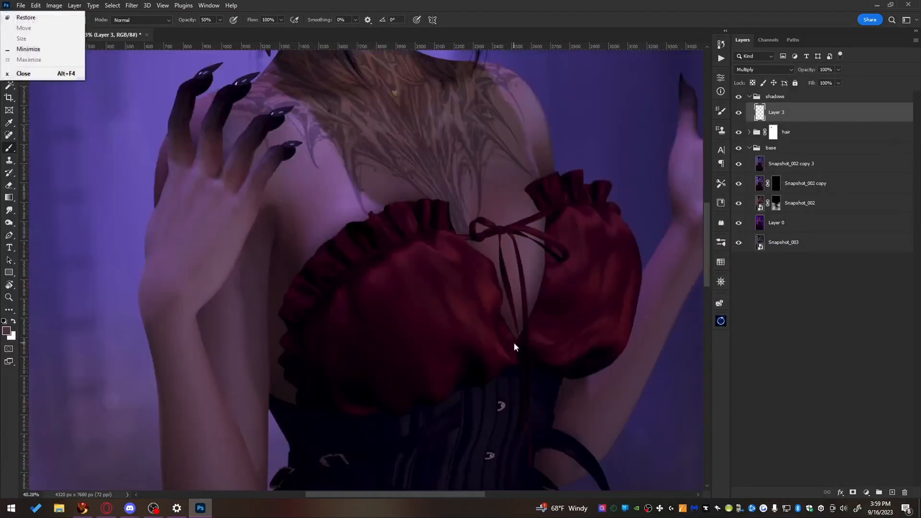
{"action": "key", "text": "ctrl+s"}
- Smudge the painted shadow edges around the bow and hanging ribbons at 40% strength
{"action": "scroll", "coordinate": [521, 338], "scroll_direction": "up", "scroll_amount": 8}
{"action": "left_click_drag", "start_coordinate": [353, 373], "coordinate": [419, 345]}
{"action": "left_click_drag", "start_coordinate": [507, 250], "coordinate": [452, 422]}
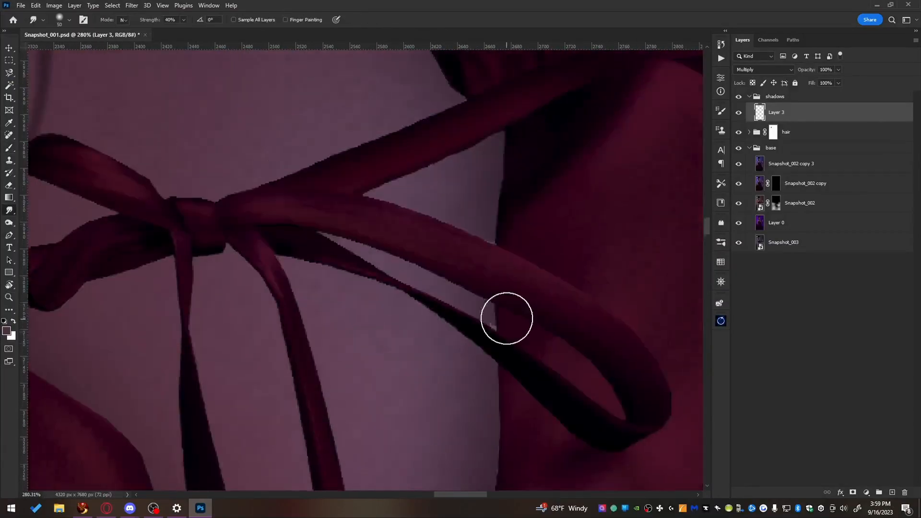
{"action": "left_click_drag", "start_coordinate": [192, 259], "coordinate": [609, 336]}
{"action": "scroll", "coordinate": [346, 327], "scroll_direction": "up", "scroll_amount": 1}
{"action": "left_click_drag", "start_coordinate": [306, 327], "coordinate": [454, 271]}
{"action": "left_click_drag", "start_coordinate": [287, 408], "coordinate": [329, 117]}
- Outline the neck and tattooed upper chest below the jawline with the Magnetic Lasso and close the selection
{"action": "scroll", "coordinate": [329, 192], "scroll_direction": "down", "scroll_amount": 6}
{"action": "left_click_drag", "start_coordinate": [432, 360], "coordinate": [292, 314]}
{"action": "scroll", "coordinate": [292, 314], "scroll_direction": "down", "scroll_amount": 5}
{"action": "left_click_drag", "start_coordinate": [206, 115], "coordinate": [336, 480]}
{"action": "left_click_drag", "start_coordinate": [166, 154], "coordinate": [315, 350]}
{"action": "scroll", "coordinate": [315, 350], "scroll_direction": "up", "scroll_amount": 4}
{"action": "left_click", "coordinate": [9, 73]}
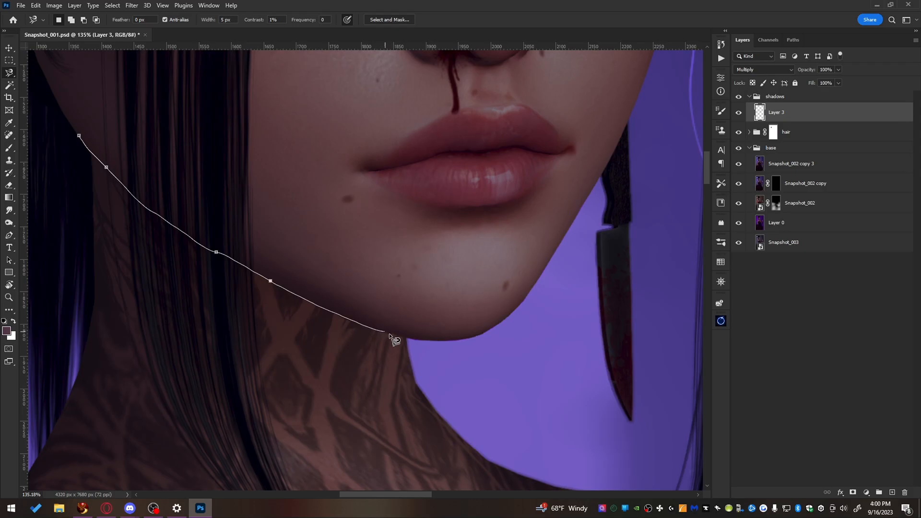
{"action": "left_click_drag", "start_coordinate": [491, 463], "coordinate": [416, 206]}
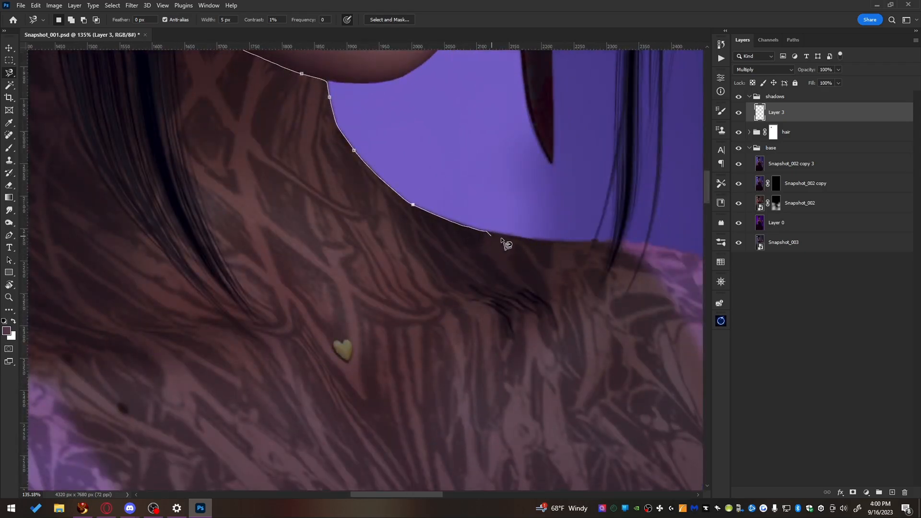
{"action": "left_click_drag", "start_coordinate": [685, 471], "coordinate": [694, 366]}
{"action": "left_click_drag", "start_coordinate": [40, 438], "coordinate": [549, 464]}
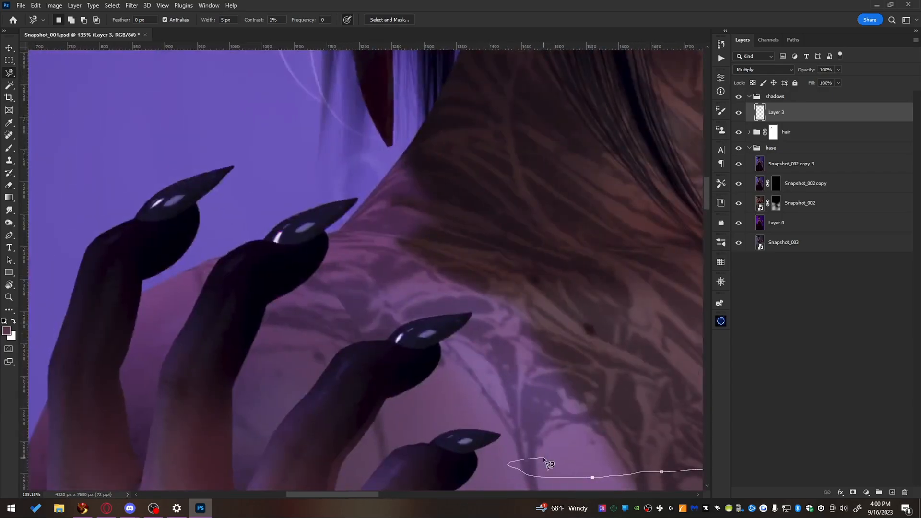
{"action": "left_click_drag", "start_coordinate": [500, 316], "coordinate": [404, 254]}
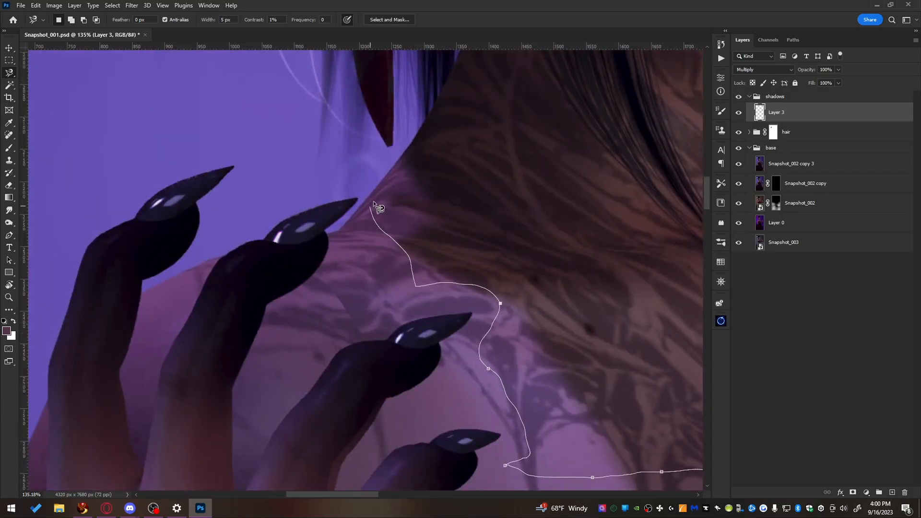
{"action": "left_click_drag", "start_coordinate": [416, 140], "coordinate": [278, 404]}
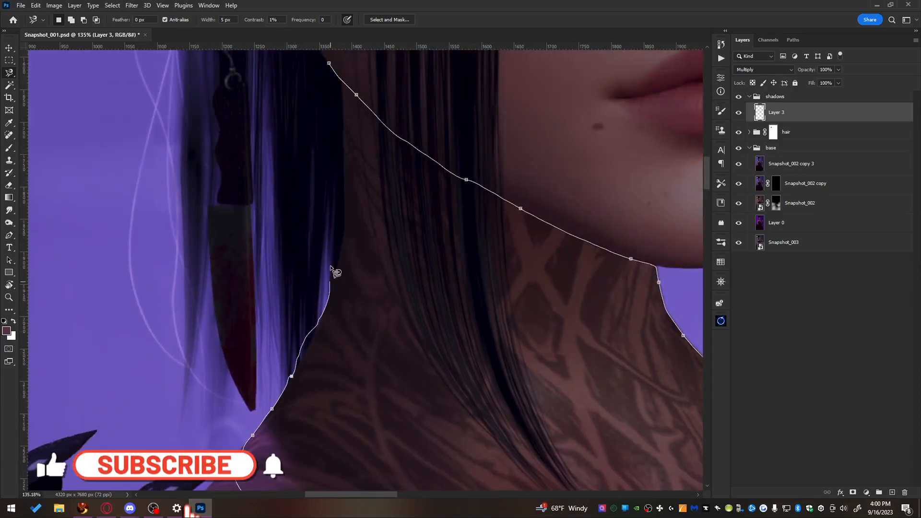
{"action": "double_click", "coordinate": [295, 76]}
- Paint a shadow under the jaw on the selected neck with an 800 px brush at 50% opacity, then deselect
{"action": "key", "text": "b"}
{"action": "scroll", "coordinate": [486, 262], "scroll_direction": "down", "scroll_amount": 3}
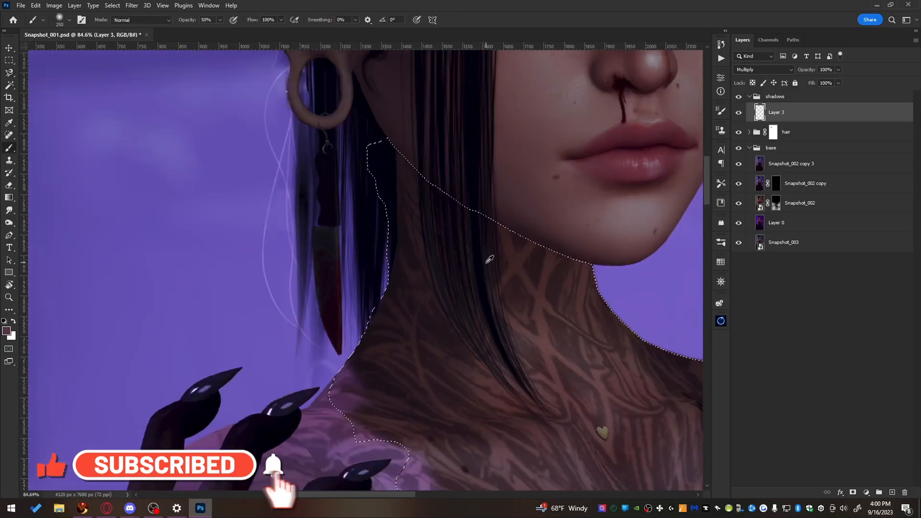
{"action": "scroll", "coordinate": [489, 259], "scroll_direction": "down", "scroll_amount": 2}
{"action": "key", "text": "bracketright"}
{"action": "key", "text": "bracketright"}
{"action": "key", "text": "bracketright"}
{"action": "key", "text": "bracketright"}
{"action": "key", "text": "bracketright"}
{"action": "key", "text": "bracketright"}
{"action": "left_click_drag", "start_coordinate": [460, 210], "coordinate": [379, 234]}
{"action": "mouse_move", "coordinate": [475, 210]}
{"action": "left_mouse_down"}
{"action": "mouse_move", "coordinate": [411, 160]}
{"action": "mouse_move", "coordinate": [455, 196]}
{"action": "mouse_move", "coordinate": [487, 240]}
{"action": "left_mouse_up"}
{"action": "key", "text": "ctrl+d"}
- Smudge the hard shadow edge along the jaw behind the hair strands with a 125 px brush at 40% strength
{"action": "scroll", "coordinate": [229, 280], "scroll_direction": "down", "scroll_amount": 5}
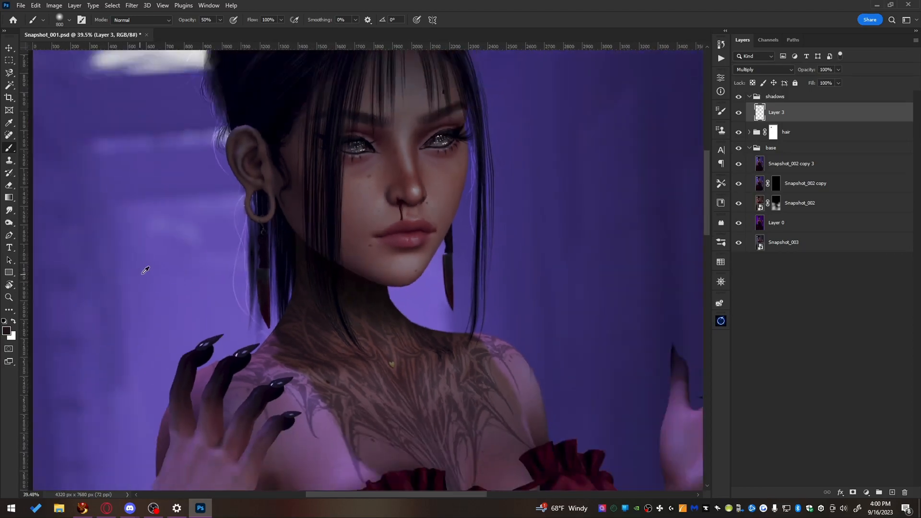
{"action": "scroll", "coordinate": [230, 285], "scroll_direction": "up", "scroll_amount": 9}
{"action": "scroll", "coordinate": [370, 274], "scroll_direction": "up", "scroll_amount": 6}
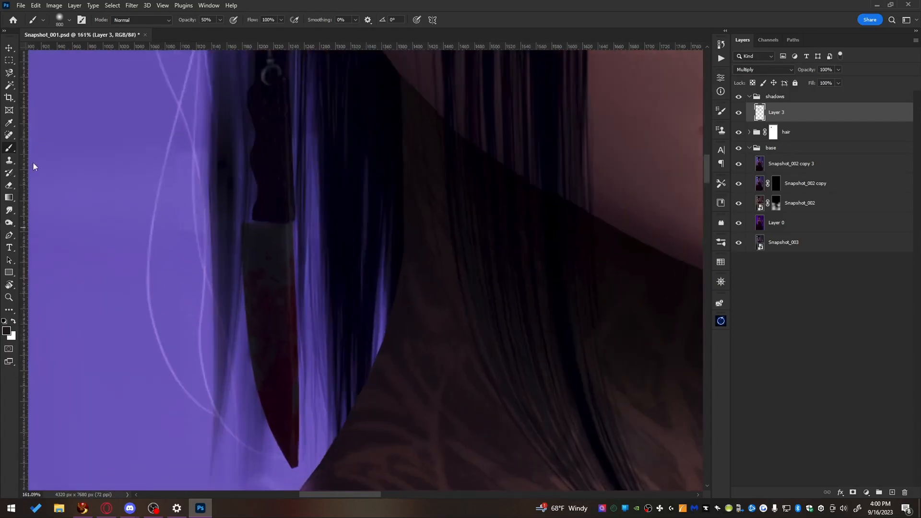
{"action": "left_click", "coordinate": [9, 210]}
{"action": "key", "text": "bracketright"}
{"action": "key", "text": "bracketright"}
{"action": "key", "text": "bracketright"}
{"action": "key", "text": "bracketright"}
{"action": "mouse_move", "coordinate": [424, 94]}
{"action": "left_mouse_down"}
{"action": "mouse_move", "coordinate": [412, 86]}
{"action": "mouse_move", "coordinate": [465, 144]}
{"action": "mouse_move", "coordinate": [487, 144]}
{"action": "mouse_move", "coordinate": [522, 176]}
{"action": "left_mouse_up"}
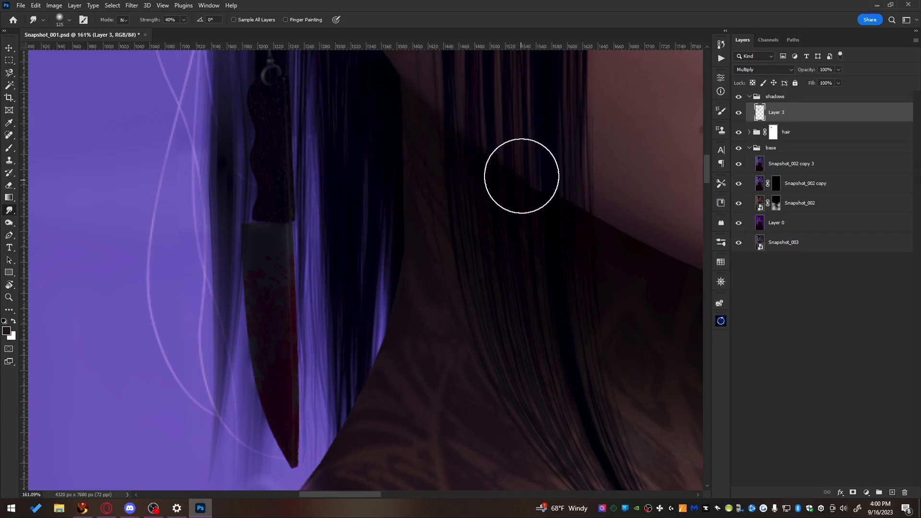
{"action": "left_click_drag", "start_coordinate": [412, 103], "coordinate": [398, 211]}
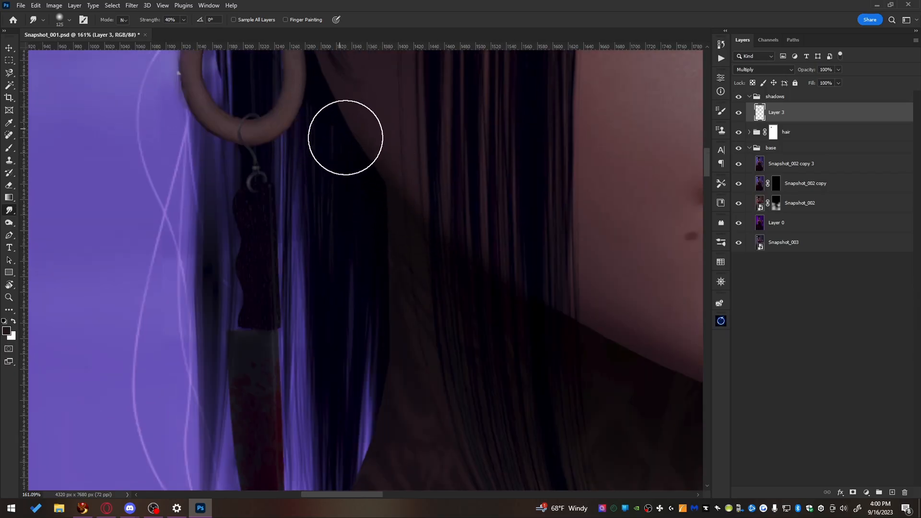
- Make the Snapshot_002 copy 3 layer active for selecting around the raised arm beside the bodice
{"action": "scroll", "coordinate": [342, 134], "scroll_direction": "down", "scroll_amount": 5}
{"action": "left_click_drag", "start_coordinate": [449, 427], "coordinate": [346, 212]}
{"action": "left_click_drag", "start_coordinate": [364, 302], "coordinate": [320, 149]}
{"action": "left_click_drag", "start_coordinate": [374, 220], "coordinate": [374, 145]}
{"action": "mouse_move", "coordinate": [317, 294]}
{"action": "left_mouse_down"}
{"action": "mouse_move", "coordinate": [387, 383]}
{"action": "mouse_move", "coordinate": [428, 318]}
{"action": "left_mouse_up"}
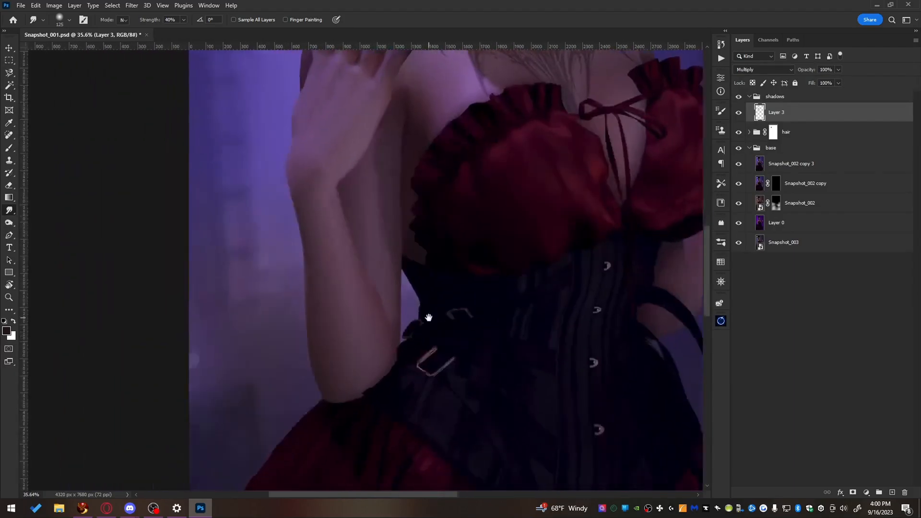
{"action": "scroll", "coordinate": [371, 320], "scroll_direction": "up", "scroll_amount": 4}
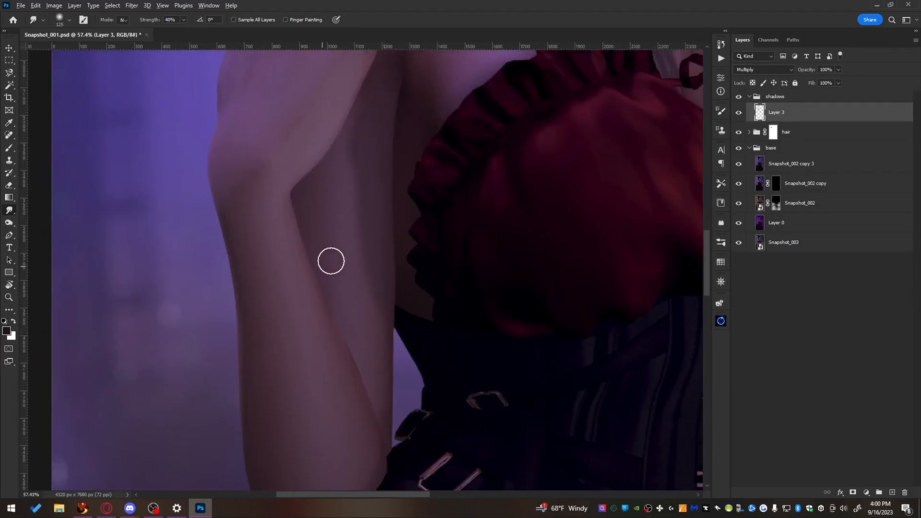
{"action": "left_click", "coordinate": [773, 165]}
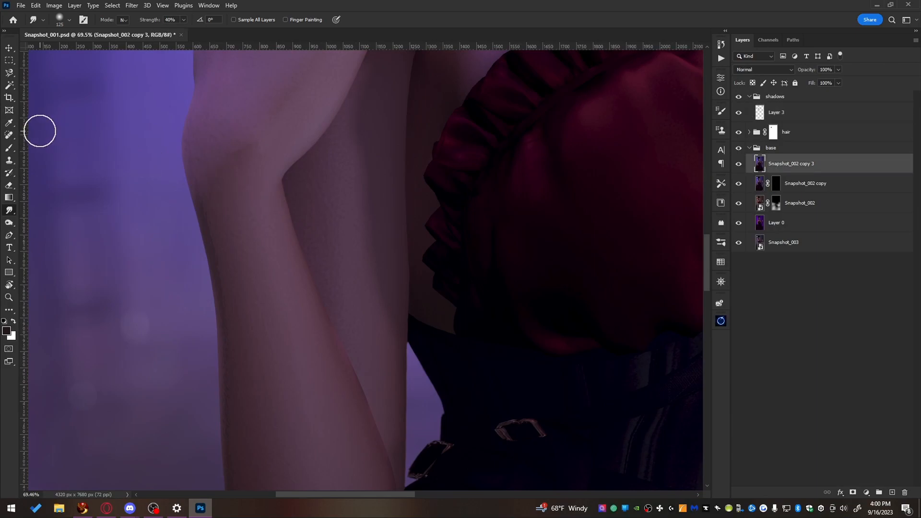
{"action": "left_click", "coordinate": [7, 77]}
{"action": "scroll", "coordinate": [339, 313], "scroll_direction": "down", "scroll_amount": 3}
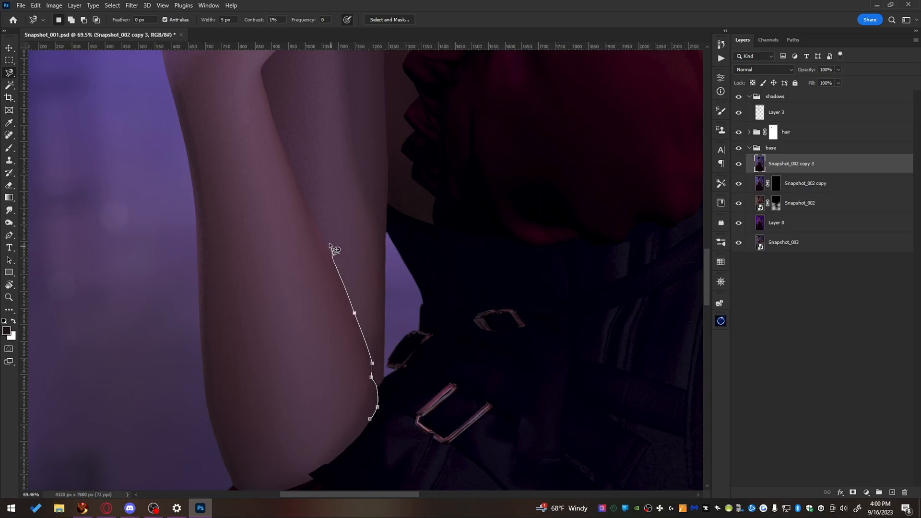
{"action": "key", "text": "Escape"}
- Trace the inner edge of the raised forearm from the elbow past the wrist to the fingers with the Magnetic Lasso
{"action": "scroll", "coordinate": [384, 416], "scroll_direction": "up", "scroll_amount": 4}
{"action": "key", "text": "r"}
{"action": "left_click_drag", "start_coordinate": [380, 377], "coordinate": [483, 321]}
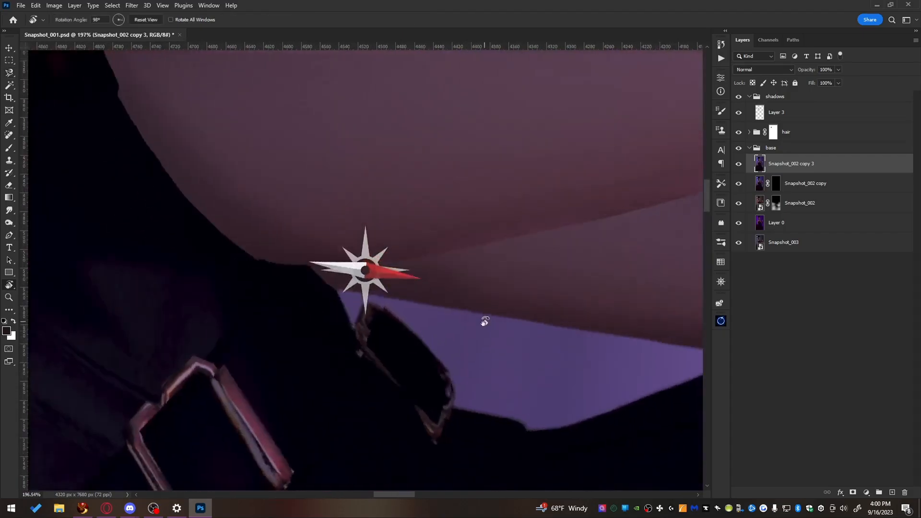
{"action": "left_click", "coordinate": [7, 73]}
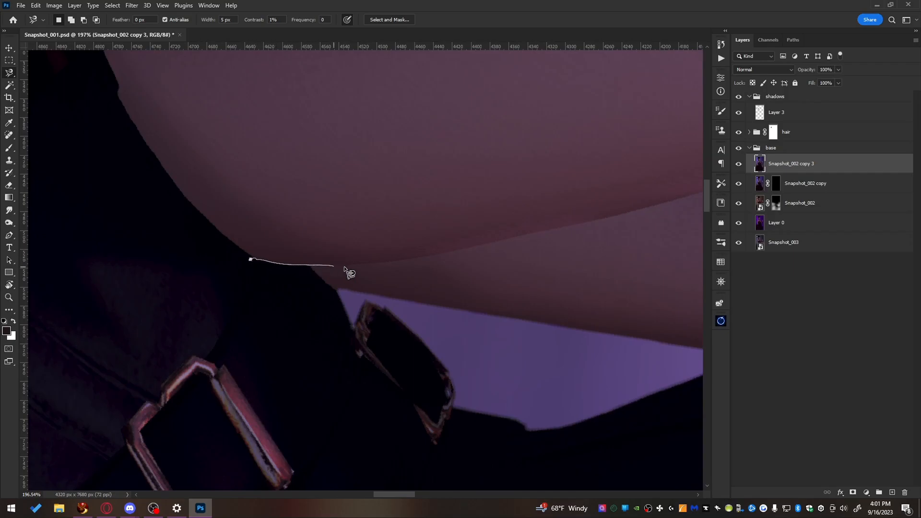
{"action": "left_click_drag", "start_coordinate": [485, 252], "coordinate": [160, 334]}
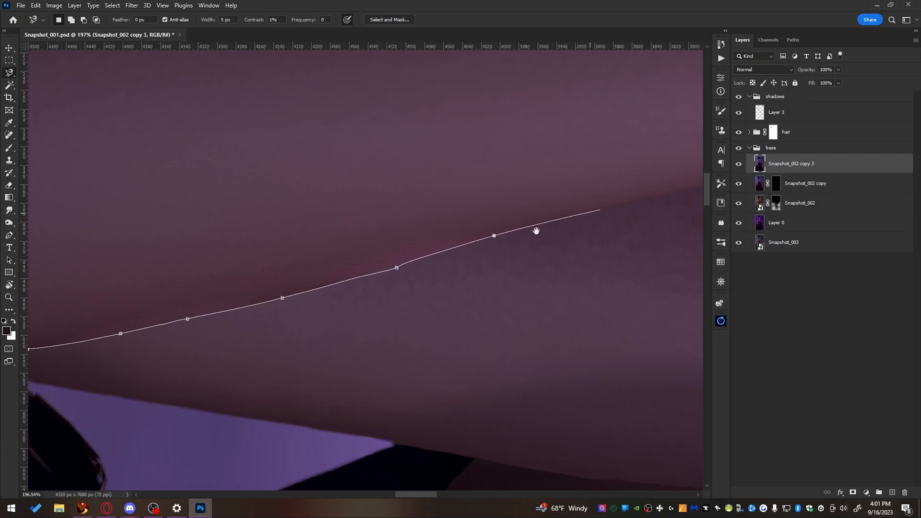
{"action": "left_click_drag", "start_coordinate": [554, 226], "coordinate": [146, 324]}
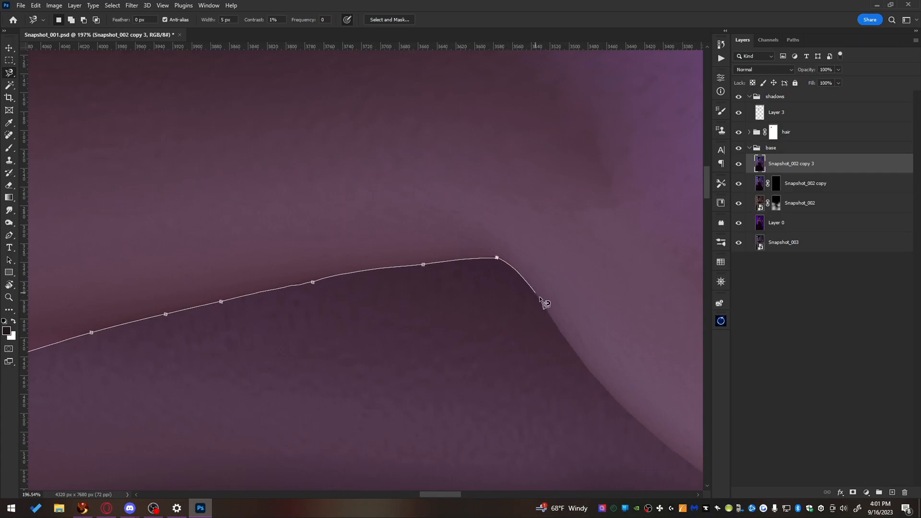
{"action": "mouse_move", "coordinate": [616, 397]}
{"action": "left_mouse_down"}
{"action": "mouse_move", "coordinate": [382, 212]}
{"action": "mouse_move", "coordinate": [394, 227]}
{"action": "left_mouse_up"}
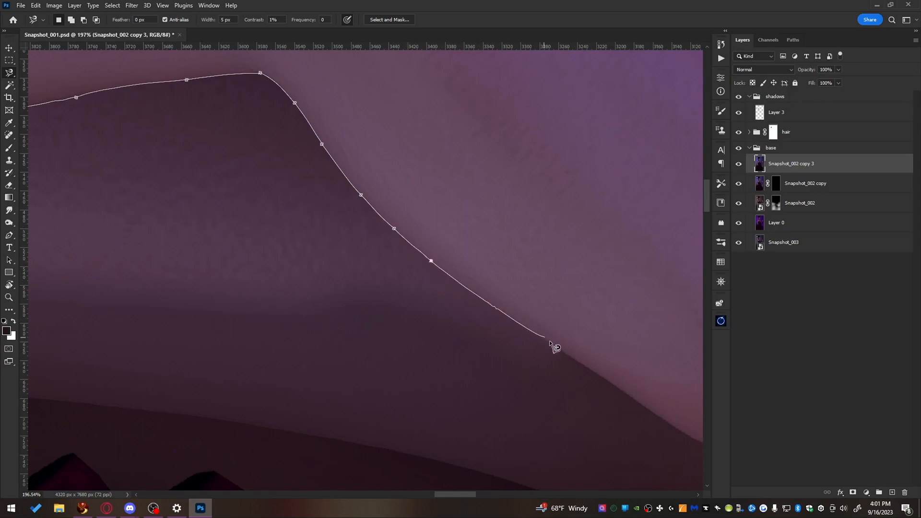
{"action": "left_click_drag", "start_coordinate": [629, 397], "coordinate": [335, 204]}
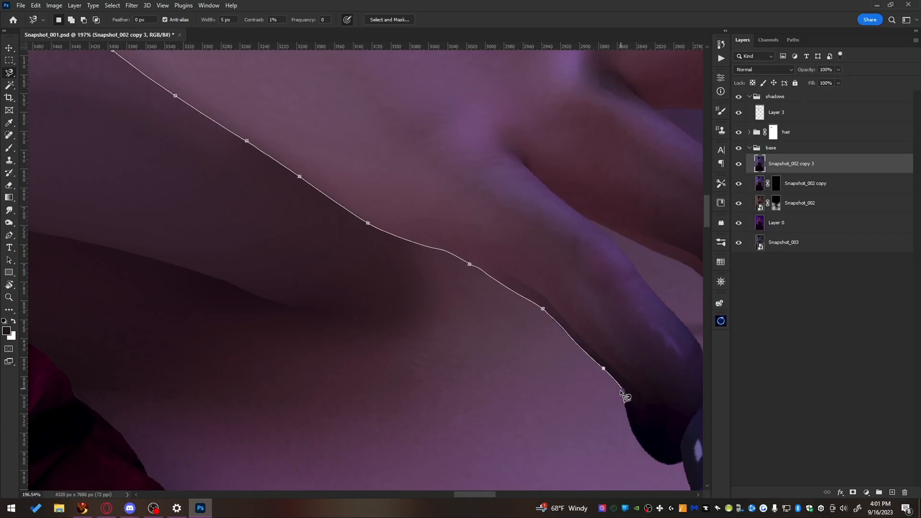
- Continue the trace around the fingertip, remove the stray anchor points and close the selection along the upper arm's edge
{"action": "left_click_drag", "start_coordinate": [622, 407], "coordinate": [404, 204]}
{"action": "key", "text": "ctrl+minus"}
{"action": "mouse_move", "coordinate": [315, 66]}
{"action": "left_mouse_down"}
{"action": "mouse_move", "coordinate": [398, 107]}
{"action": "mouse_move", "coordinate": [334, 84]}
{"action": "left_mouse_up"}
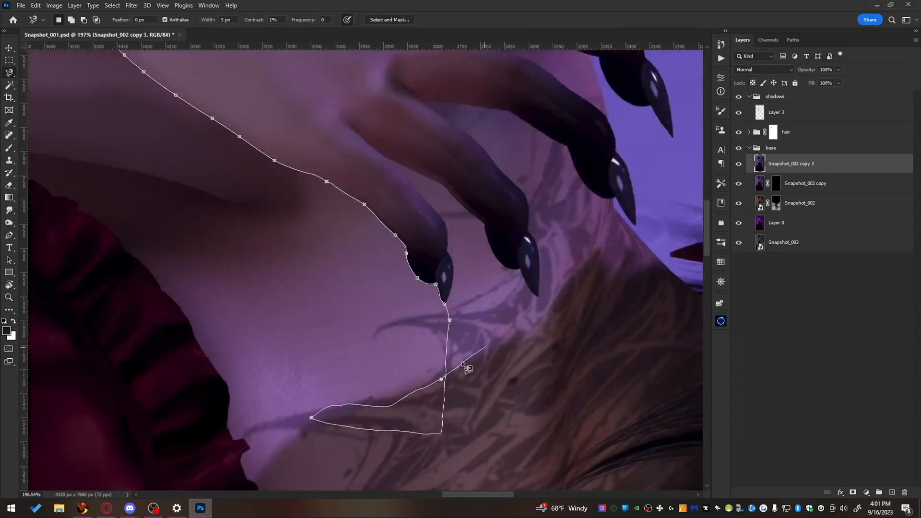
{"action": "key", "text": "BackSpace"}
{"action": "key", "text": "BackSpace"}
{"action": "left_click_drag", "start_coordinate": [194, 278], "coordinate": [617, 348]}
{"action": "left_click", "coordinate": [645, 272]}
{"action": "left_click", "coordinate": [623, 259]}
{"action": "left_click", "coordinate": [573, 243]}
{"action": "left_click", "coordinate": [527, 234]}
{"action": "left_click", "coordinate": [485, 226]}
{"action": "left_click", "coordinate": [449, 220]}
{"action": "left_click", "coordinate": [107, 171]}
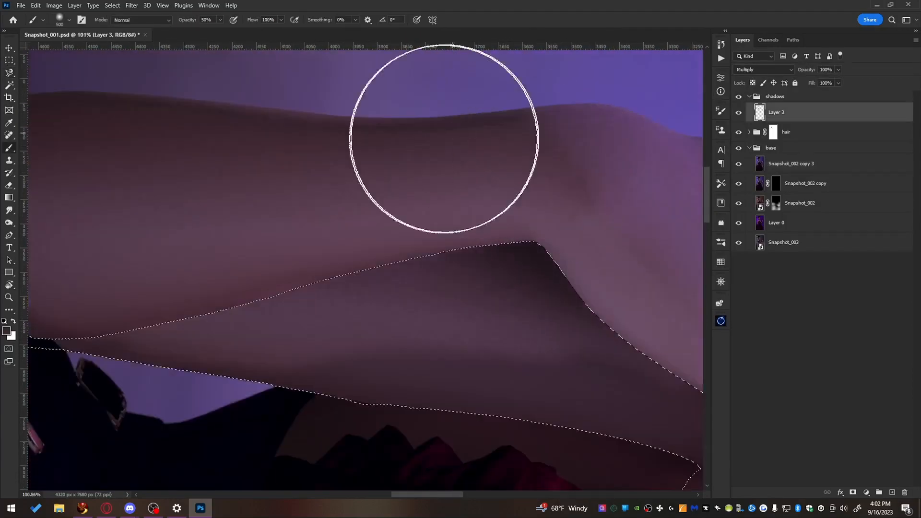
- Paint a shadow on the selected upper arm on Layer 3 with a 500 px brush at 50% opacity, then deselect
{"action": "left_click_drag", "start_coordinate": [502, 145], "coordinate": [614, 122]}
{"action": "left_click_drag", "start_coordinate": [671, 408], "coordinate": [488, 298]}
{"action": "key", "text": "ctrl+d"}
- Select the skin between the upper arm and bodice ruffle with the Magnetic Lasso, and the other arm's skin beside the corset
{"action": "key", "text": "r"}
{"action": "left_click_drag", "start_coordinate": [520, 345], "coordinate": [430, 107]}
{"action": "left_click_drag", "start_coordinate": [417, 432], "coordinate": [436, 262]}
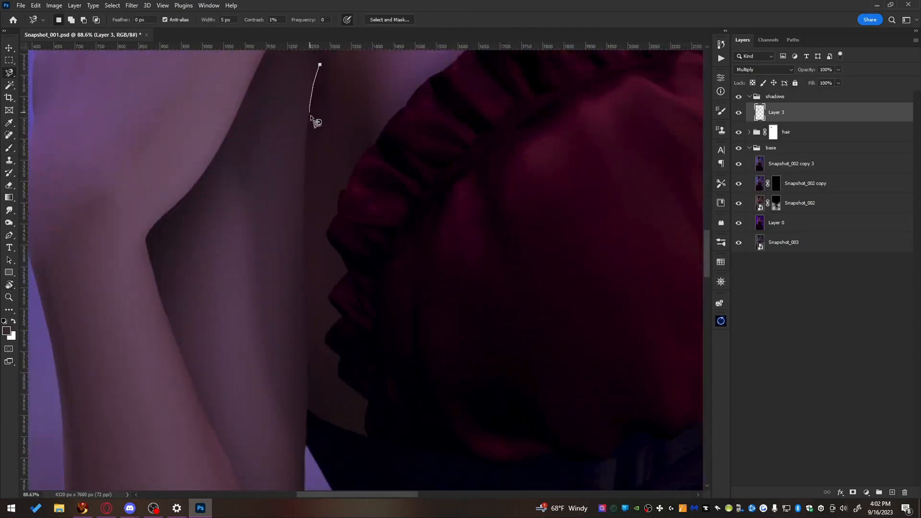
{"action": "left_click", "coordinate": [360, 431]}
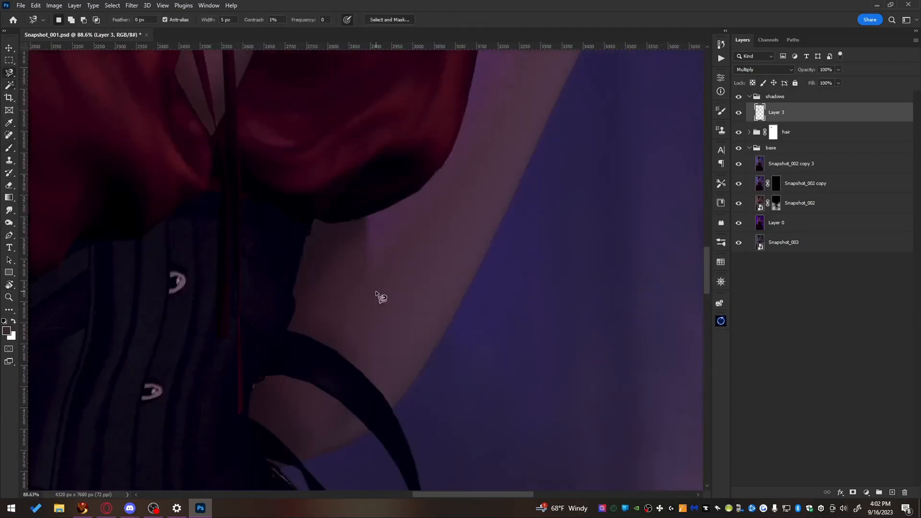
{"action": "key", "text": "w"}
{"action": "left_click", "coordinate": [380, 298]}
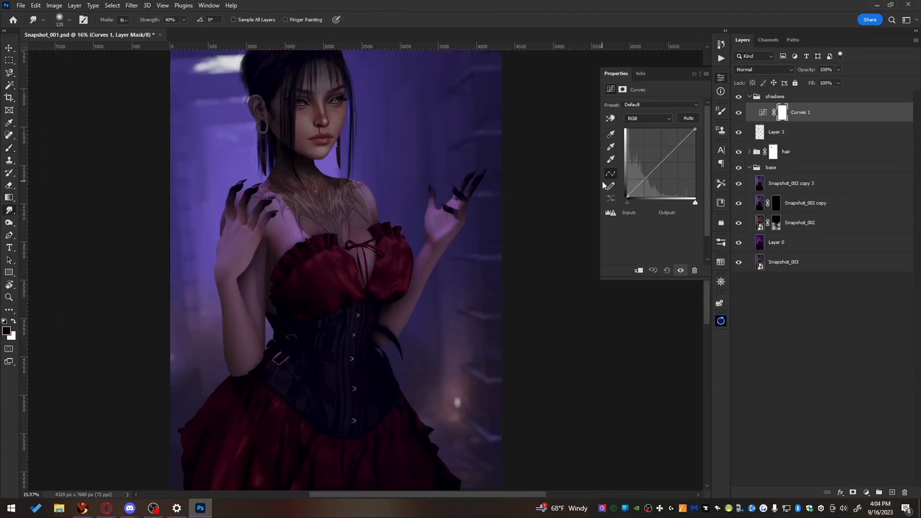
- Darken the Curves 1 adjustment with a point at input 106, output 82, and invert its mask to black
{"action": "left_click_drag", "start_coordinate": [655, 169], "coordinate": [656, 174]}
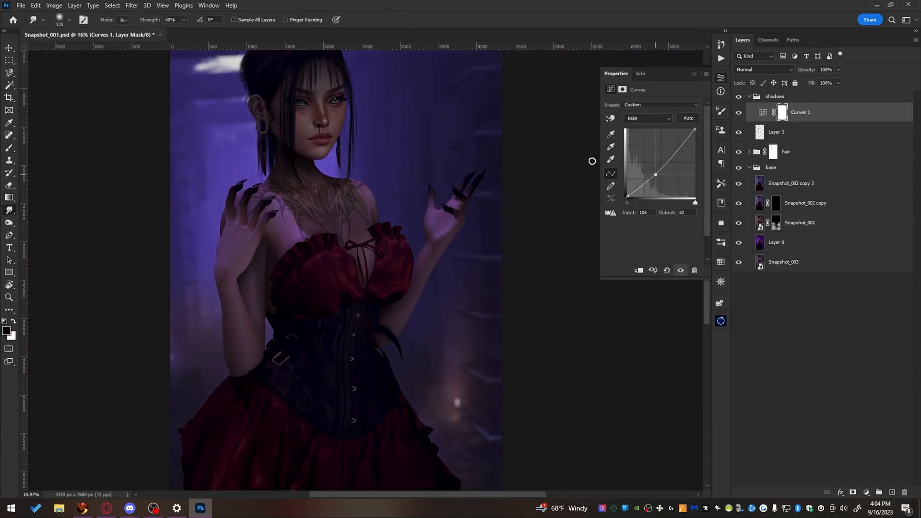
{"action": "key", "text": "ctrl+i"}
{"action": "key", "text": "b"}
{"action": "scroll", "coordinate": [228, 244], "scroll_direction": "up", "scroll_amount": 5}
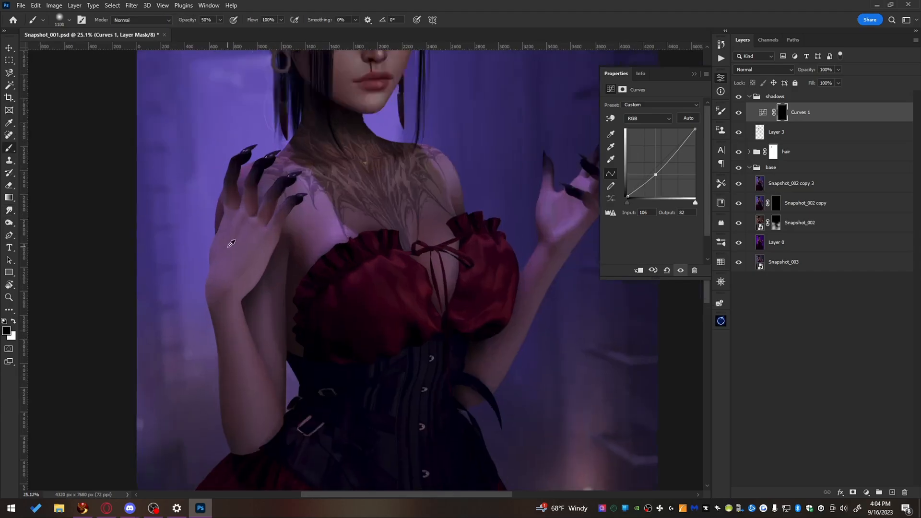
- Set a smaller white brush at 100% opacity and try a shadow stroke on the mask near the shoulder
{"action": "key", "text": "bracketleft"}
{"action": "key", "text": "bracketleft"}
{"action": "key", "text": "bracketleft"}
{"action": "key", "text": "bracketleft"}
{"action": "key", "text": "bracketleft"}
{"action": "key", "text": "bracketleft"}
{"action": "key", "text": "bracketleft"}
{"action": "key", "text": "bracketleft"}
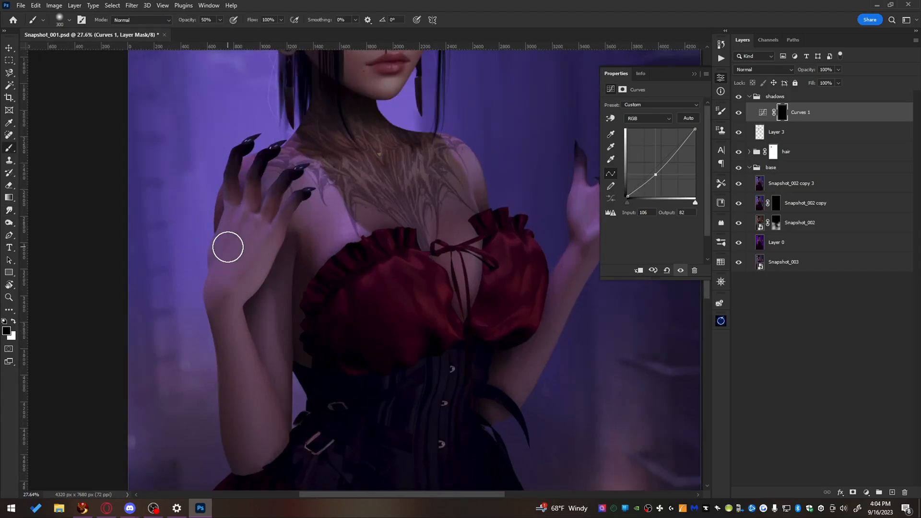
{"action": "key", "text": "0"}
{"action": "right_click", "coordinate": [495, 242]}
{"action": "left_click", "coordinate": [393, 190]}
{"action": "key", "text": "x"}
{"action": "mouse_move", "coordinate": [331, 194]}
{"action": "left_mouse_down"}
{"action": "mouse_move", "coordinate": [381, 211]}
{"action": "mouse_move", "coordinate": [358, 282]}
{"action": "left_mouse_up"}
{"action": "key", "text": "ctrl+z"}
- Reduce the brush to 150 px and lower the Curves 1 point to output 66, leaving the mask inverted to black
{"action": "key", "text": "bracketleft"}
{"action": "key", "text": "bracketleft"}
{"action": "key", "text": "ctrl+i"}
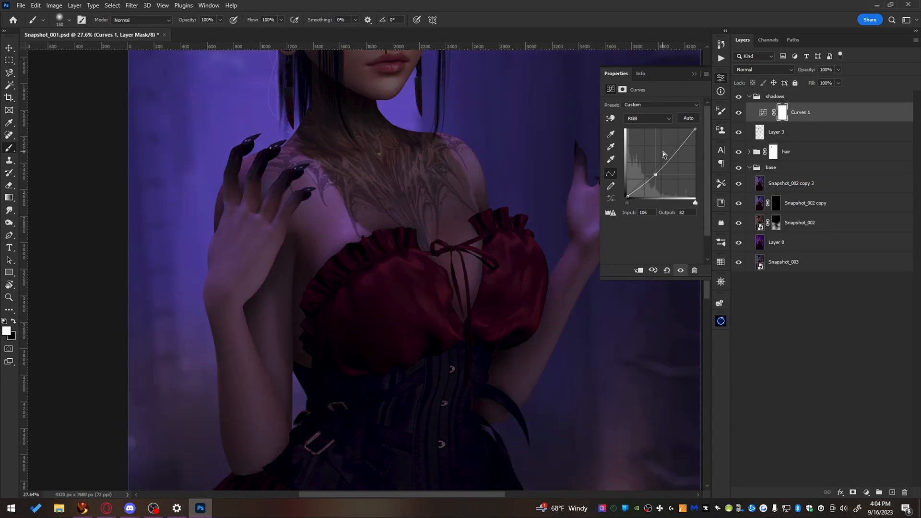
{"action": "left_click_drag", "start_coordinate": [659, 174], "coordinate": [658, 178]}
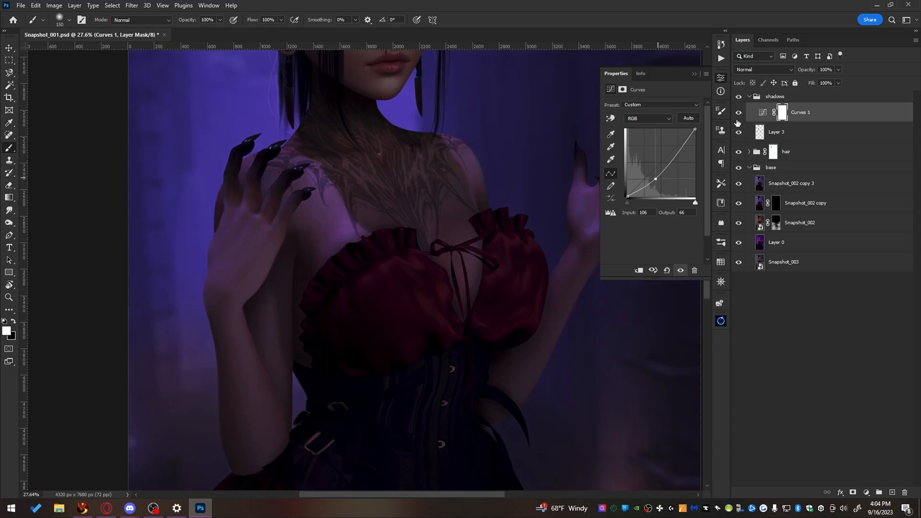
{"action": "key", "text": "ctrl+i"}
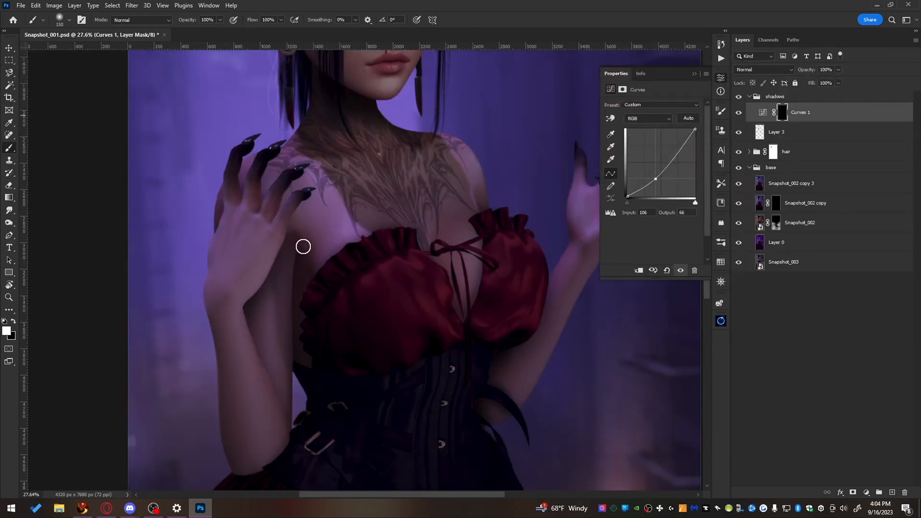
- Paint white on the Curves 1 mask to shade the raised arm's elbow, the inner forearm and the bodice
{"action": "left_click_drag", "start_coordinate": [291, 369], "coordinate": [276, 454]}
{"action": "mouse_move", "coordinate": [248, 311]}
{"action": "left_mouse_down"}
{"action": "mouse_move", "coordinate": [277, 369]}
{"action": "mouse_move", "coordinate": [260, 310]}
{"action": "mouse_move", "coordinate": [300, 234]}
{"action": "mouse_move", "coordinate": [232, 276]}
{"action": "left_mouse_up"}
{"action": "left_click_drag", "start_coordinate": [319, 267], "coordinate": [361, 321]}
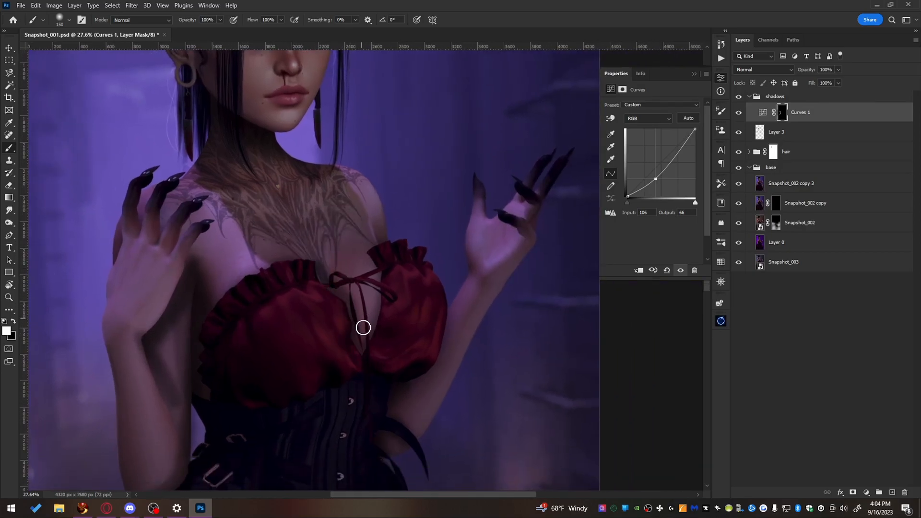
{"action": "left_click_drag", "start_coordinate": [350, 396], "coordinate": [373, 201]}
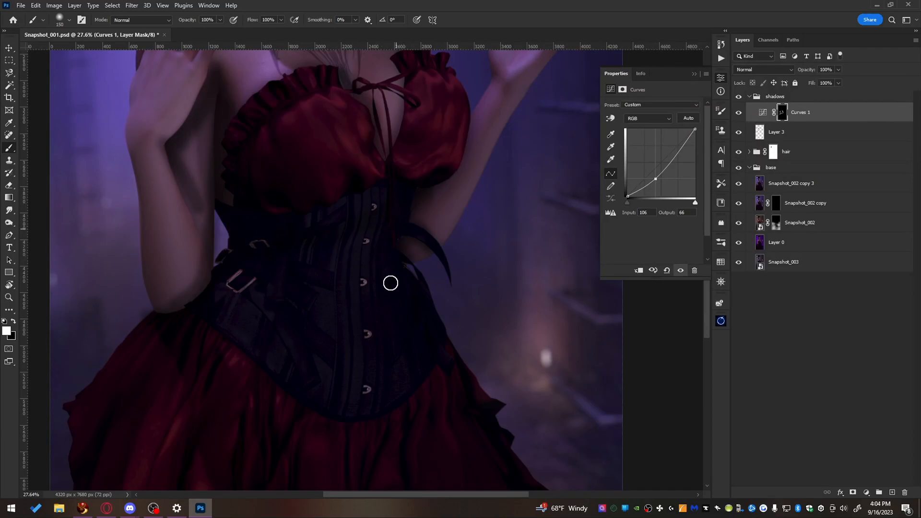
- Paint shadows on the Curves 1 mask across the corset and the folds of the red skirt
{"action": "left_click_drag", "start_coordinate": [345, 391], "coordinate": [425, 179]}
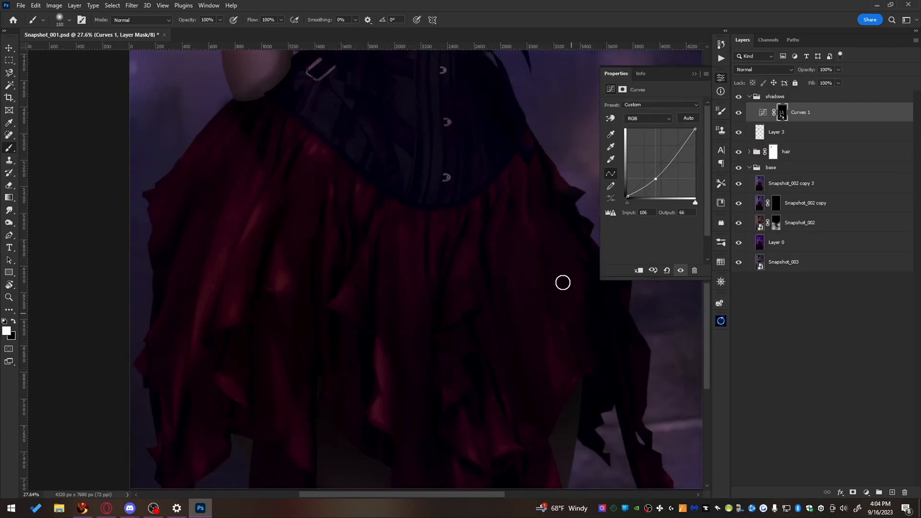
{"action": "left_click_drag", "start_coordinate": [438, 406], "coordinate": [403, 450]}
{"action": "left_click_drag", "start_coordinate": [241, 340], "coordinate": [244, 513]}
{"action": "left_click_drag", "start_coordinate": [409, 331], "coordinate": [393, 375]}
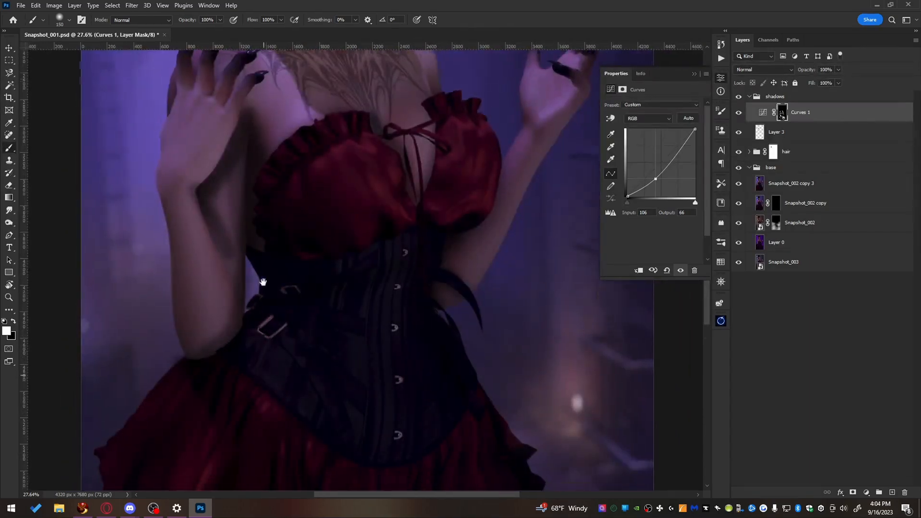
{"action": "left_click_drag", "start_coordinate": [265, 335], "coordinate": [263, 187]}
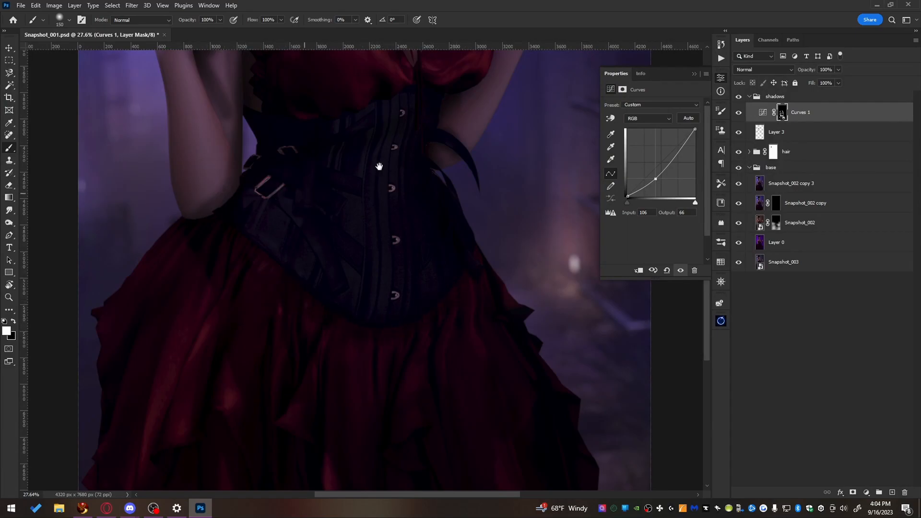
- Paint shadows on the Curves 1 mask along the ear, hairline and side of the face with a 200 px brush
{"action": "left_click_drag", "start_coordinate": [382, 133], "coordinate": [378, 454]}
{"action": "left_click_drag", "start_coordinate": [305, 191], "coordinate": [370, 400]}
{"action": "scroll", "coordinate": [317, 301], "scroll_direction": "up", "scroll_amount": 3}
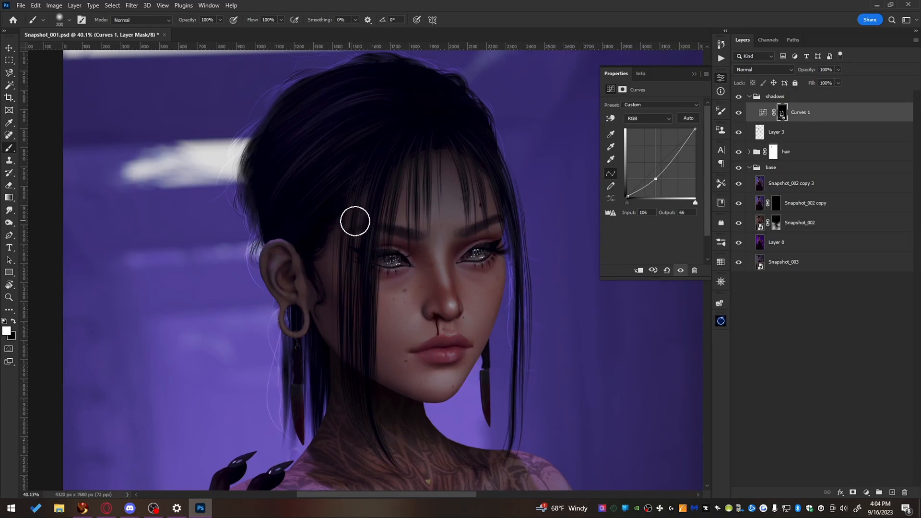
{"action": "left_click_drag", "start_coordinate": [306, 257], "coordinate": [304, 335]}
{"action": "left_click_drag", "start_coordinate": [336, 195], "coordinate": [359, 321]}
{"action": "mouse_move", "coordinate": [321, 261]}
{"action": "left_mouse_down"}
{"action": "mouse_move", "coordinate": [381, 426]}
{"action": "mouse_move", "coordinate": [375, 385]}
{"action": "left_mouse_up"}
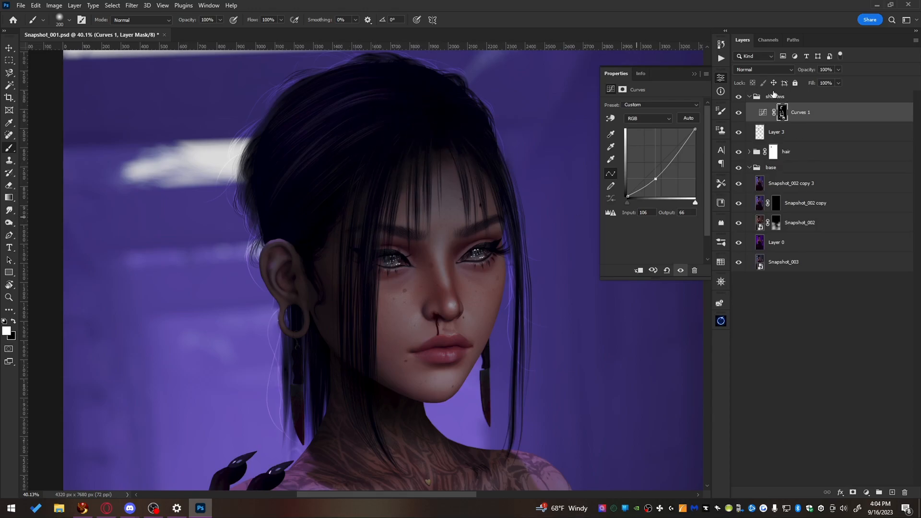
- Feather the Curves 1 mask to 62.3 px and toggle the adjustment's visibility to compare the shading
{"action": "left_click", "coordinate": [783, 112]}
{"action": "left_click_drag", "start_coordinate": [644, 168], "coordinate": [662, 170]}
{"action": "key", "text": "space"}
{"action": "left_click_drag", "start_coordinate": [399, 318], "coordinate": [396, 72]}
{"action": "left_click_drag", "start_coordinate": [392, 326], "coordinate": [374, 63]}
{"action": "left_click_drag", "start_coordinate": [640, 169], "coordinate": [624, 169]}
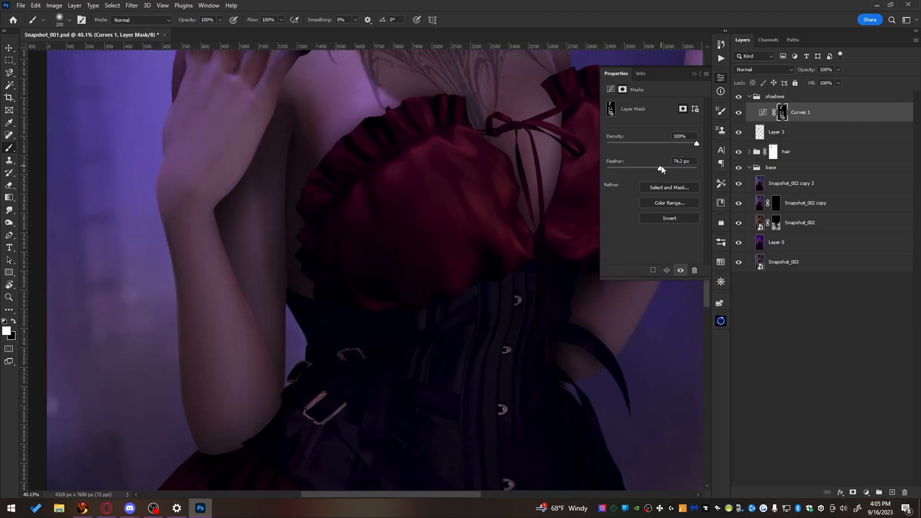
{"action": "scroll", "coordinate": [395, 205], "scroll_direction": "down", "scroll_amount": 3}
{"action": "scroll", "coordinate": [452, 173], "scroll_direction": "down", "scroll_amount": 3}
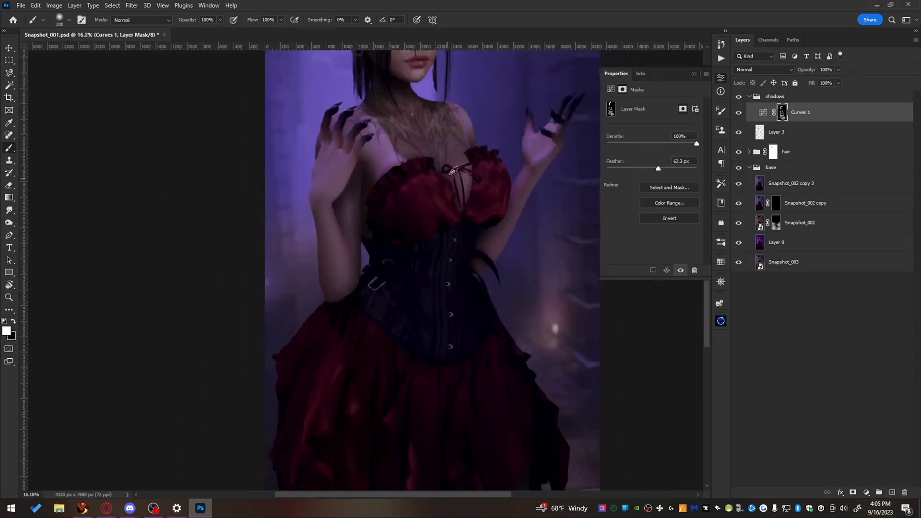
{"action": "left_click_drag", "start_coordinate": [478, 123], "coordinate": [439, 197]}
{"action": "left_click", "coordinate": [740, 116]}
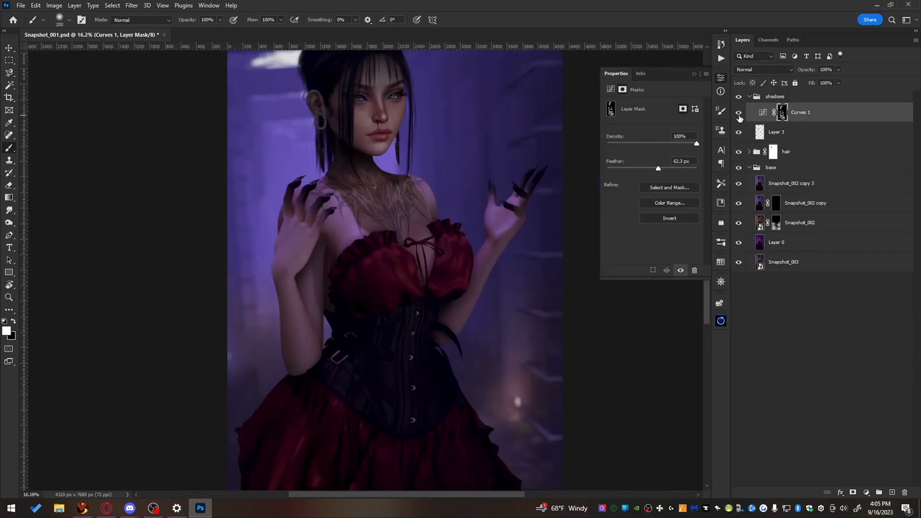
{"action": "key", "text": "ctrl+2"}
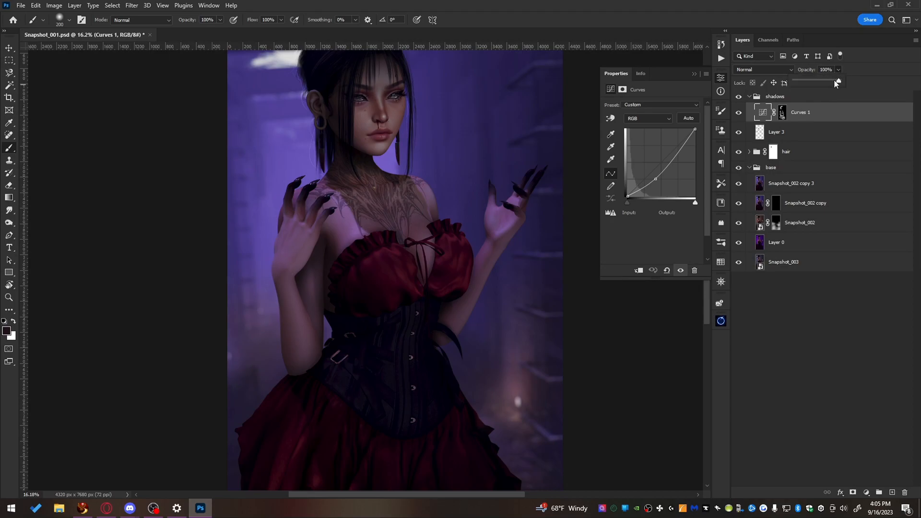
- Create an HL group above shadows containing a Curves adjustment with input 98, output 139 and its mask inverted to black
{"action": "left_click", "coordinate": [825, 97]}
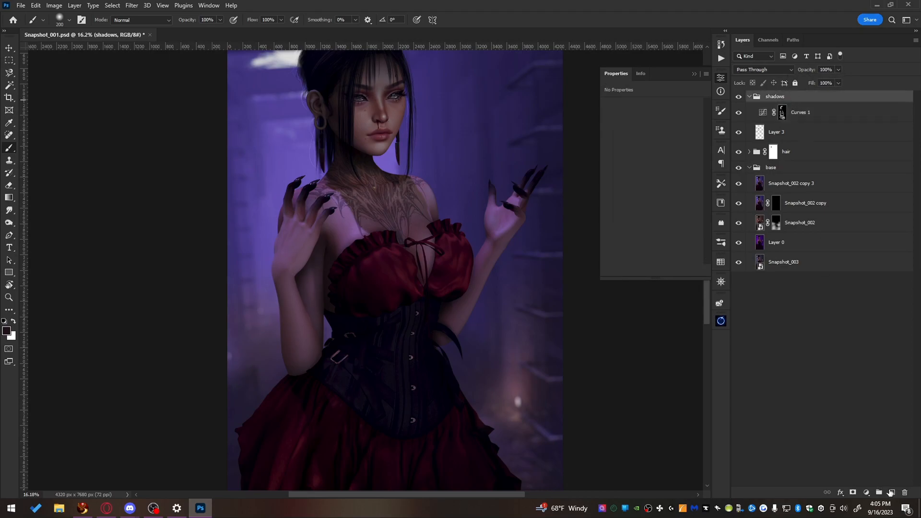
{"action": "left_click", "coordinate": [879, 492]}
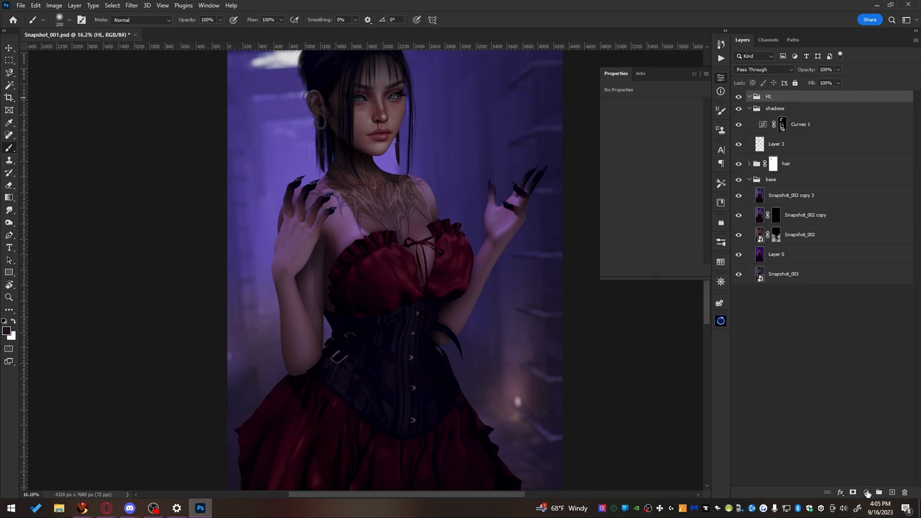
{"action": "left_click", "coordinate": [866, 493]}
{"action": "left_click", "coordinate": [879, 373]}
{"action": "left_click_drag", "start_coordinate": [656, 164], "coordinate": [653, 159]}
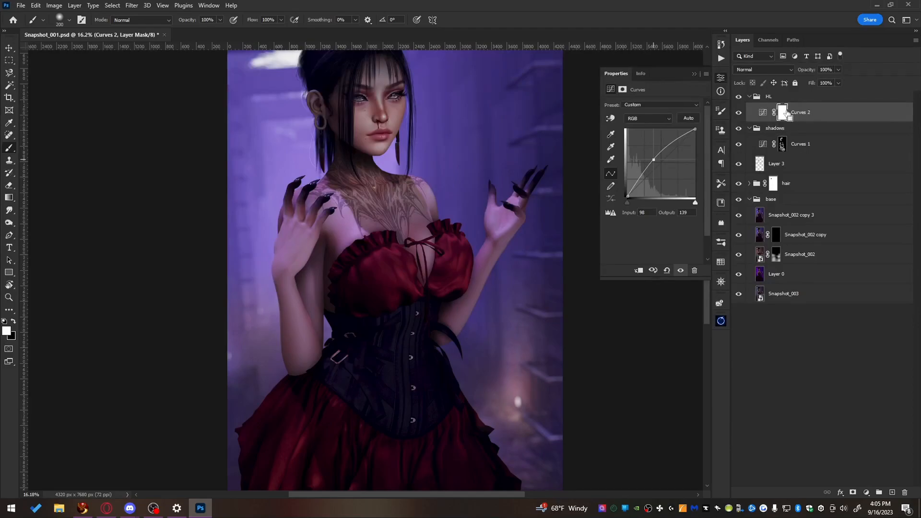
{"action": "key", "text": "ctrl+i"}
- Paint highlights on the Curves 2 mask over the shoulder, chest, face and hair with a 200 px white brush
{"action": "scroll", "coordinate": [374, 216], "scroll_direction": "up", "scroll_amount": 4}
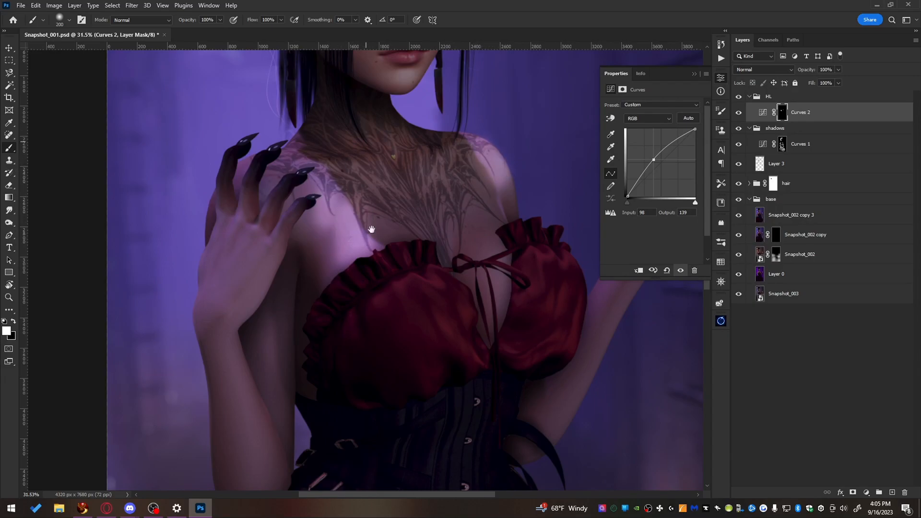
{"action": "left_click_drag", "start_coordinate": [370, 199], "coordinate": [368, 335]}
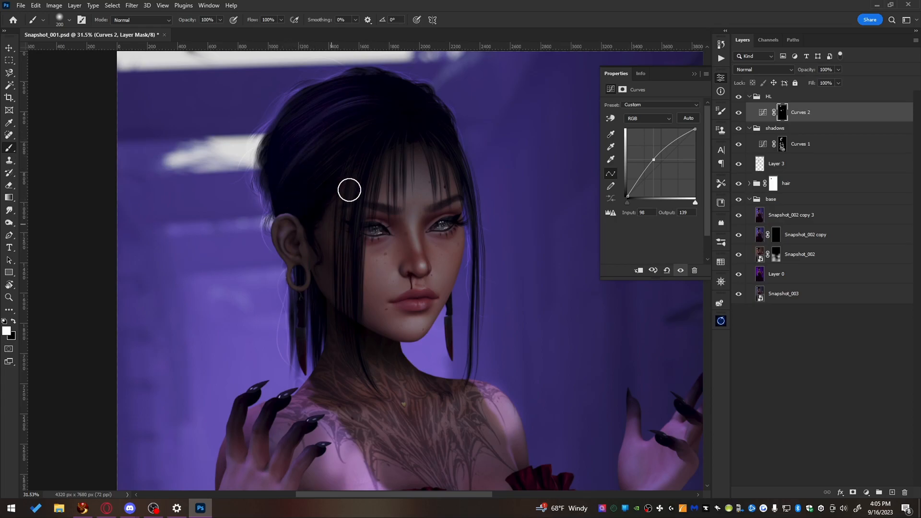
{"action": "key", "text": "e"}
{"action": "key", "text": "ctrl+z"}
{"action": "key", "text": "b"}
- Paint highlights on the Curves 2 mask over the other hand, the satin bodice and the raised arm
{"action": "left_click_drag", "start_coordinate": [489, 377], "coordinate": [331, 144]}
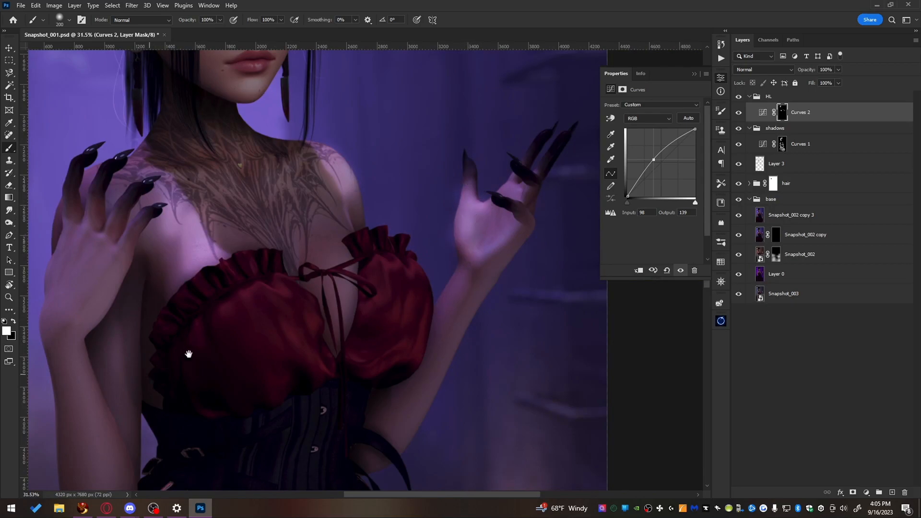
{"action": "left_click_drag", "start_coordinate": [164, 368], "coordinate": [370, 137]}
{"action": "mouse_move", "coordinate": [370, 331]}
{"action": "left_mouse_down"}
{"action": "mouse_move", "coordinate": [328, 135]}
{"action": "mouse_move", "coordinate": [195, 3]}
{"action": "left_mouse_up"}
- Paint highlights on the Curves 2 mask along the folds and ruffled edges of the red skirt
{"action": "left_click_drag", "start_coordinate": [235, 235], "coordinate": [309, 164]}
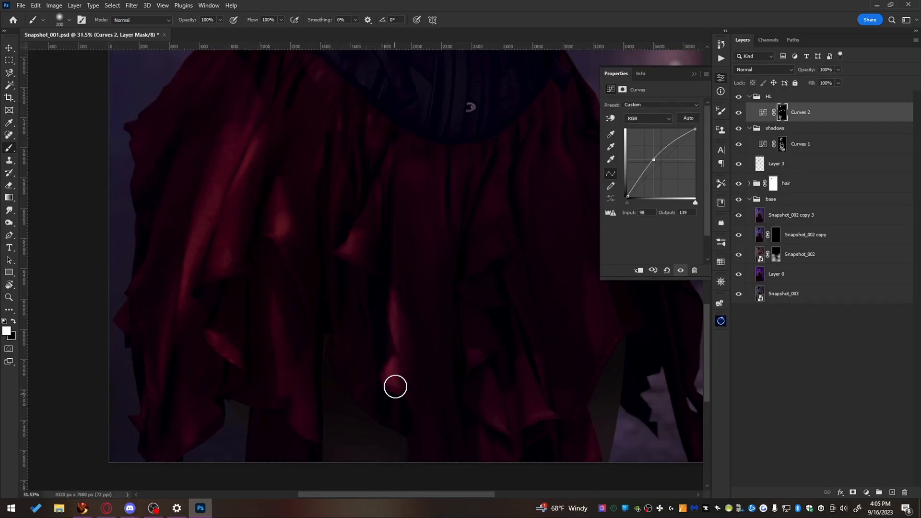
{"action": "mouse_move", "coordinate": [542, 350]}
{"action": "left_mouse_down"}
{"action": "mouse_move", "coordinate": [469, 348]}
{"action": "mouse_move", "coordinate": [559, 309]}
{"action": "left_mouse_up"}
{"action": "left_click_drag", "start_coordinate": [342, 307], "coordinate": [402, 306]}
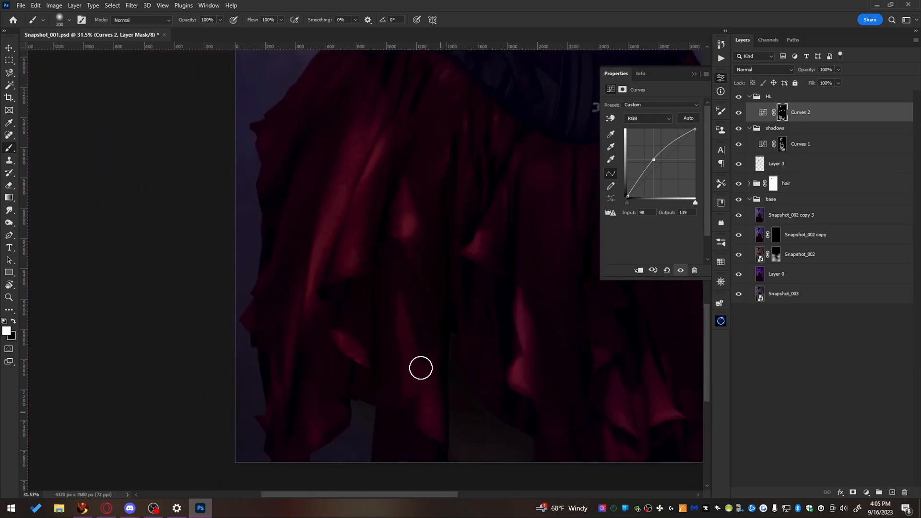
{"action": "left_click_drag", "start_coordinate": [406, 201], "coordinate": [245, 413]}
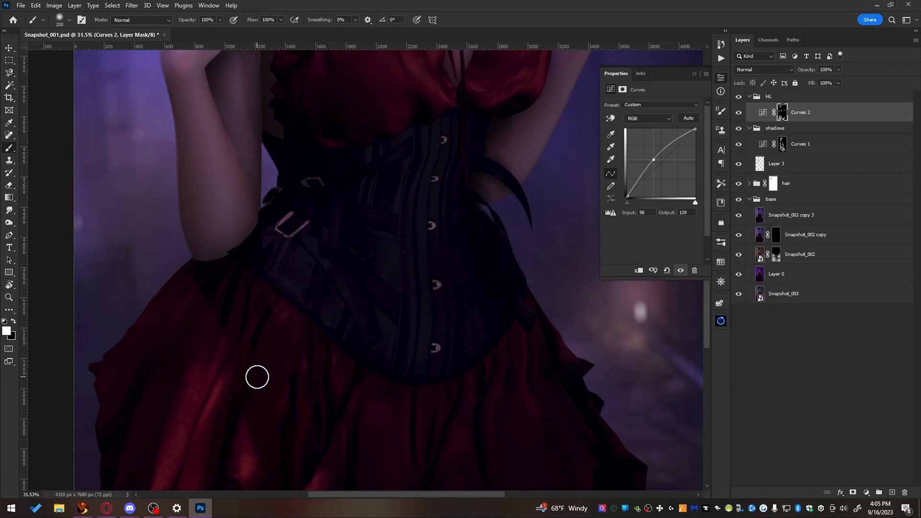
- Feather the Curves 2 mask to 31.7 px, inspect the whole figure and increase the feather further
{"action": "left_click", "coordinate": [781, 113]}
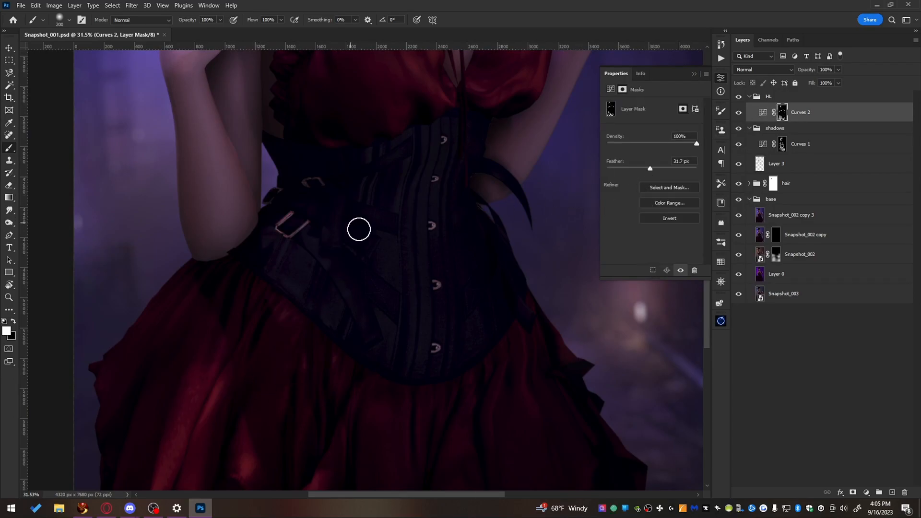
{"action": "scroll", "coordinate": [365, 266], "scroll_direction": "down", "scroll_amount": 6}
{"action": "left_click_drag", "start_coordinate": [416, 173], "coordinate": [442, 292]}
{"action": "scroll", "coordinate": [405, 264], "scroll_direction": "up", "scroll_amount": 5}
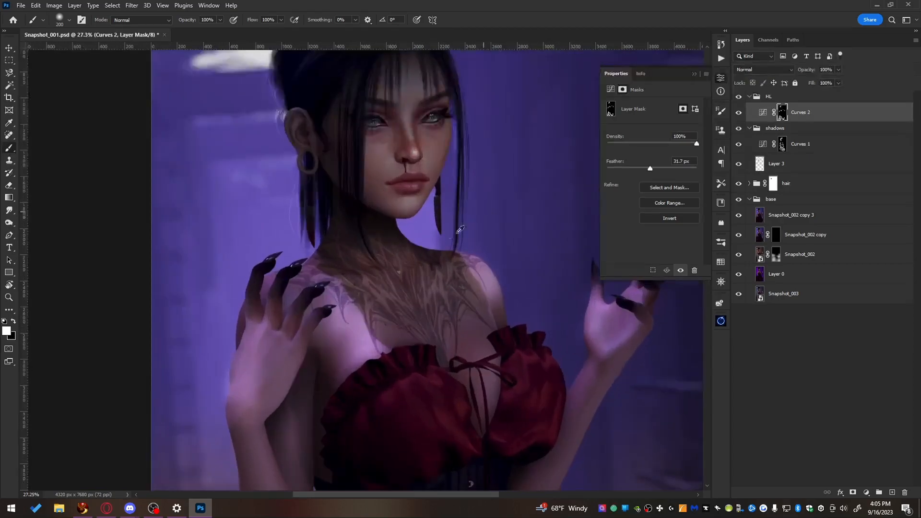
{"action": "scroll", "coordinate": [468, 224], "scroll_direction": "up", "scroll_amount": 2}
{"action": "left_click", "coordinate": [659, 169]}
- Soften excess highlights on the Curves 2 mask with the Eraser
{"action": "left_click_drag", "start_coordinate": [336, 240], "coordinate": [335, 295]}
{"action": "key", "text": "e"}
{"action": "left_click_drag", "start_coordinate": [552, 413], "coordinate": [321, 298]}
{"action": "left_click_drag", "start_coordinate": [355, 432], "coordinate": [355, 192]}
{"action": "scroll", "coordinate": [355, 292], "scroll_direction": "down", "scroll_amount": 6}
{"action": "left_click_drag", "start_coordinate": [441, 154], "coordinate": [401, 327]}
{"action": "scroll", "coordinate": [297, 216], "scroll_direction": "up", "scroll_amount": 8}
- Refine the highlights on the Curves 2 mask with a smaller brush at 50% opacity
{"action": "left_click", "coordinate": [762, 112]}
{"action": "left_click", "coordinate": [782, 112]}
{"action": "key", "text": "b"}
{"action": "mouse_move", "coordinate": [283, 369]}
{"action": "left_mouse_down"}
{"action": "mouse_move", "coordinate": [265, 445]}
{"action": "mouse_move", "coordinate": [249, 120]}
{"action": "left_mouse_up"}
{"action": "left_click_drag", "start_coordinate": [307, 446], "coordinate": [283, 123]}
{"action": "left_click_drag", "start_coordinate": [360, 269], "coordinate": [243, 427]}
{"action": "key", "text": "bracketleft"}
{"action": "key", "text": "bracketleft"}
{"action": "key", "text": "bracketleft"}
{"action": "key", "text": "bracketleft"}
{"action": "key", "text": "bracketleft"}
{"action": "key", "text": "bracketleft"}
{"action": "key", "text": "bracketleft"}
{"action": "key", "text": "bracketleft"}
{"action": "key", "text": "bracketleft"}
{"action": "key", "text": "5"}
{"action": "left_click_drag", "start_coordinate": [452, 393], "coordinate": [484, 354]}
{"action": "mouse_move", "coordinate": [600, 229]}
{"action": "left_mouse_down"}
{"action": "mouse_move", "coordinate": [539, 177]}
{"action": "mouse_move", "coordinate": [645, 150]}
{"action": "mouse_move", "coordinate": [649, 161]}
{"action": "left_mouse_up"}
- Add a third Curves adjustment to the HL group, invert its mask and brush highlights onto the bodice and hand
{"action": "left_click", "coordinate": [866, 493]}
{"action": "left_click", "coordinate": [882, 341]}
{"action": "key", "text": "ctrl+i"}
{"action": "left_click_drag", "start_coordinate": [212, 247], "coordinate": [258, 217]}
{"action": "left_click_drag", "start_coordinate": [484, 166], "coordinate": [488, 174]}
{"action": "left_click_drag", "start_coordinate": [133, 179], "coordinate": [368, 288]}
- Feather the Curves 3 mask to 38.8 px
{"action": "left_click", "coordinate": [782, 112]}
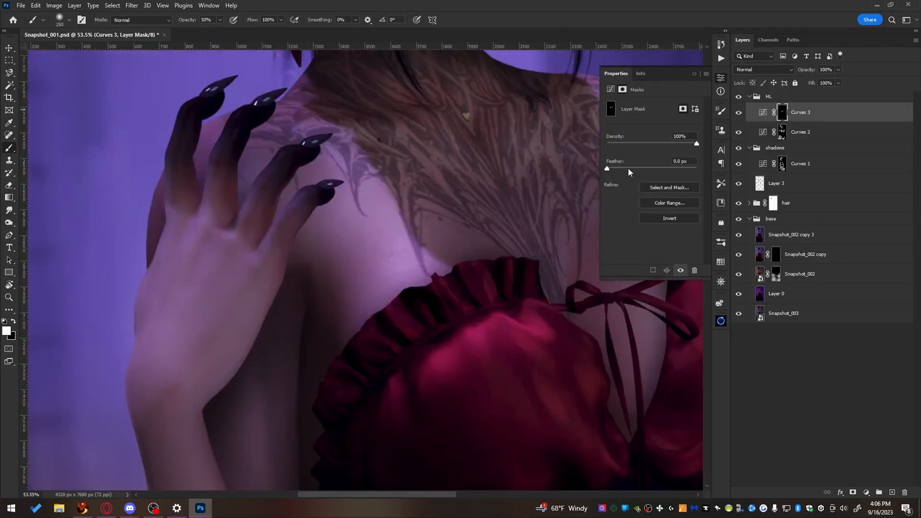
{"action": "left_click_drag", "start_coordinate": [651, 168], "coordinate": [652, 169]}
{"action": "scroll", "coordinate": [374, 268], "scroll_direction": "down", "scroll_amount": 5}
{"action": "left_click_drag", "start_coordinate": [375, 432], "coordinate": [368, 321]}
{"action": "left_click_drag", "start_coordinate": [229, 158], "coordinate": [324, 280]}
- Paint broad highlights on the Curves 3 mask across the figure and gown with a much larger brush
{"action": "key", "text": "bracketright"}
{"action": "key", "text": "bracketright"}
{"action": "key", "text": "bracketright"}
{"action": "key", "text": "bracketright"}
{"action": "key", "text": "bracketright"}
{"action": "key", "text": "bracketright"}
{"action": "key", "text": "bracketright"}
{"action": "key", "text": "bracketright"}
{"action": "key", "text": "bracketright"}
{"action": "key", "text": "bracketright"}
{"action": "left_click", "coordinate": [473, 351]}
{"action": "left_click", "coordinate": [206, 362]}
{"action": "mouse_move", "coordinate": [246, 251]}
{"action": "left_mouse_down"}
{"action": "mouse_move", "coordinate": [223, 299]}
{"action": "mouse_move", "coordinate": [156, 326]}
{"action": "left_mouse_up"}
{"action": "left_click_drag", "start_coordinate": [384, 307], "coordinate": [412, 388]}
{"action": "left_click_drag", "start_coordinate": [331, 110], "coordinate": [408, 446]}
{"action": "left_click_drag", "start_coordinate": [240, 105], "coordinate": [292, 348]}
- Try a wide highlight stroke, undo it, and set a smaller brush at 10% opacity
{"action": "mouse_move", "coordinate": [318, 139]}
{"action": "left_mouse_down"}
{"action": "mouse_move", "coordinate": [249, 224]}
{"action": "mouse_move", "coordinate": [137, 229]}
{"action": "left_mouse_up"}
{"action": "key", "text": "ctrl+z"}
{"action": "key", "text": "bracketleft"}
{"action": "key", "text": "bracketleft"}
{"action": "key", "text": "bracketleft"}
{"action": "key", "text": "1"}
- Paint soft highlights on the Curves 3 mask around the head and shoulders, enlarging the brush to 900 px
{"action": "left_click_drag", "start_coordinate": [453, 113], "coordinate": [142, 102]}
{"action": "key", "text": "bracketright"}
{"action": "key", "text": "bracketright"}
{"action": "key", "text": "bracketright"}
{"action": "left_click_drag", "start_coordinate": [289, 91], "coordinate": [308, 149]}
{"action": "left_click", "coordinate": [476, 208]}
{"action": "left_click_drag", "start_coordinate": [428, 480], "coordinate": [323, 257]}
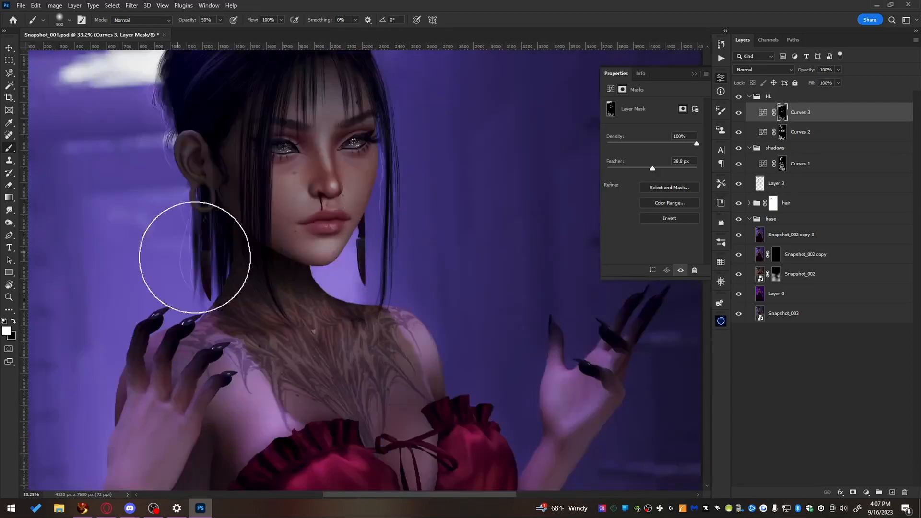
- Paint a wide glow on the Curves 3 mask with a 1400 px brush at 10% opacity, and hide the HL group to compare
{"action": "left_click_drag", "start_coordinate": [84, 237], "coordinate": [224, 289]}
{"action": "key", "text": "bracketright"}
{"action": "key", "text": "bracketright"}
{"action": "key", "text": "bracketright"}
{"action": "key", "text": "bracketright"}
{"action": "key", "text": "bracketright"}
{"action": "left_click_drag", "start_coordinate": [375, 461], "coordinate": [181, 138]}
{"action": "left_click", "coordinate": [520, 216]}
{"action": "left_click_drag", "start_coordinate": [96, 144], "coordinate": [364, 242]}
{"action": "scroll", "coordinate": [211, 377], "scroll_direction": "down", "scroll_amount": 9}
{"action": "left_click", "coordinate": [739, 97]}
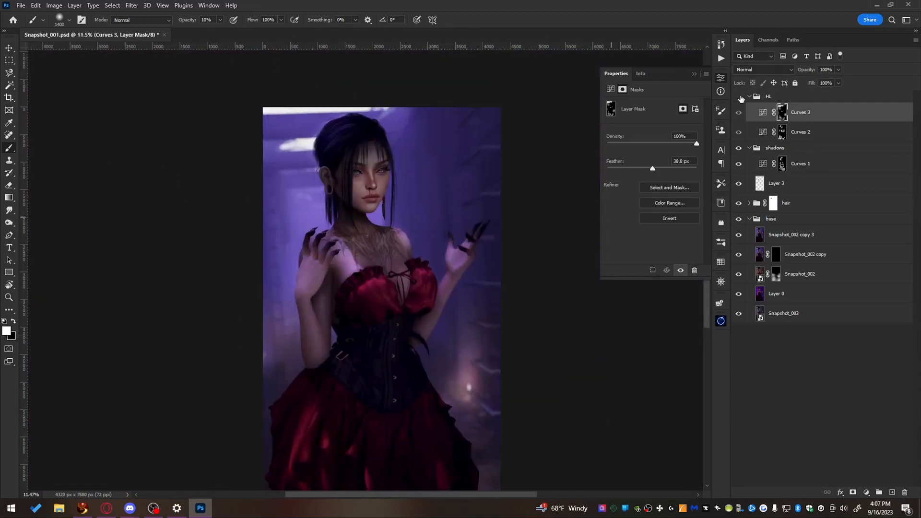
- Add a brightening Curves adjustment in the HL group with input 95 and output 122, invert its mask, and paint a soft highlight on the figure
{"action": "left_click", "coordinate": [866, 493]}
{"action": "left_click", "coordinate": [880, 345]}
{"action": "left_click_drag", "start_coordinate": [652, 171], "coordinate": [653, 164]}
{"action": "key", "text": "ctrl+i"}
{"action": "scroll", "coordinate": [300, 236], "scroll_direction": "up", "scroll_amount": 8}
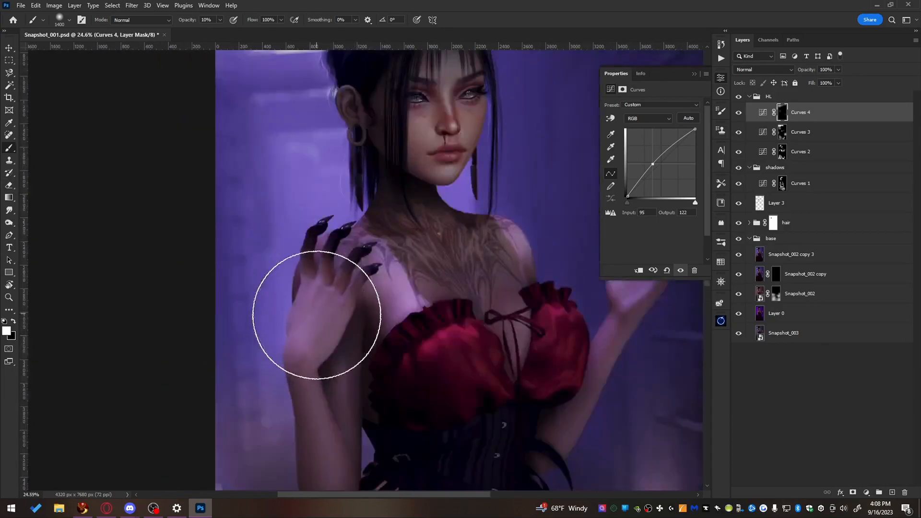
{"action": "left_click_drag", "start_coordinate": [484, 117], "coordinate": [403, 149]}
{"action": "scroll", "coordinate": [371, 158], "scroll_direction": "down", "scroll_amount": 7}
- Add a new empty layer above the Curves adjustments at the top of the HL group
{"action": "left_click", "coordinate": [792, 97]}
{"action": "left_click", "coordinate": [892, 493]}
{"action": "left_click_drag", "start_coordinate": [780, 112], "coordinate": [780, 106]}
- Set up a small white brush at 100% opacity for painting fine speckled highlights on the hand
{"action": "right_click", "coordinate": [377, 240]}
{"action": "scroll", "coordinate": [389, 349], "scroll_direction": "down", "scroll_amount": 3}
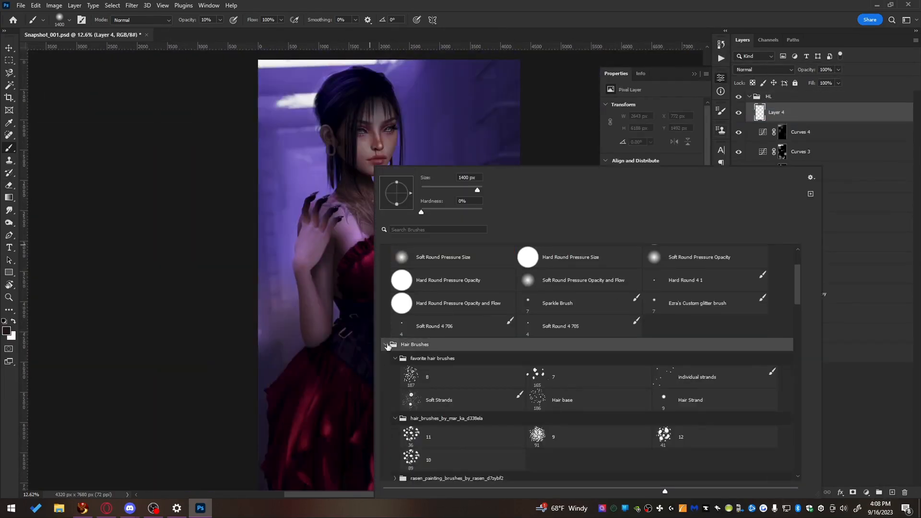
{"action": "key", "text": "Escape"}
{"action": "scroll", "coordinate": [316, 230], "scroll_direction": "up", "scroll_amount": 8}
{"action": "key", "text": "x"}
{"action": "left_click_drag", "start_coordinate": [265, 299], "coordinate": [269, 305]}
{"action": "scroll", "coordinate": [269, 304], "scroll_direction": "up", "scroll_amount": 4}
{"action": "left_click", "coordinate": [221, 20]}
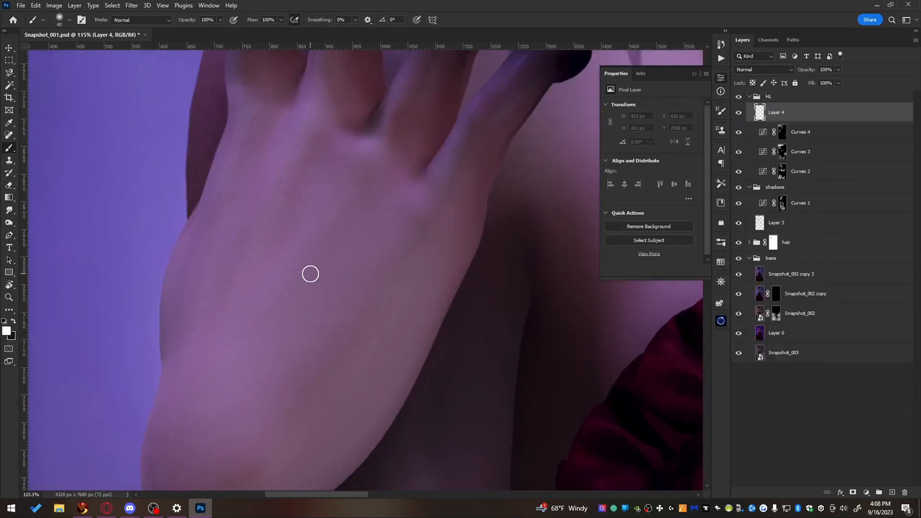
- Draw a path along the back of the clawed hand and stroke it with the brush to make a speckled highlight
{"action": "key", "text": "p"}
{"action": "left_click", "coordinate": [202, 383]}
{"action": "right_click", "coordinate": [334, 227]}
{"action": "left_click", "coordinate": [364, 291]}
{"action": "left_click", "coordinate": [331, 218]}
{"action": "right_click", "coordinate": [331, 220]}
{"action": "left_click", "coordinate": [360, 286]}
{"action": "key", "text": "Return"}
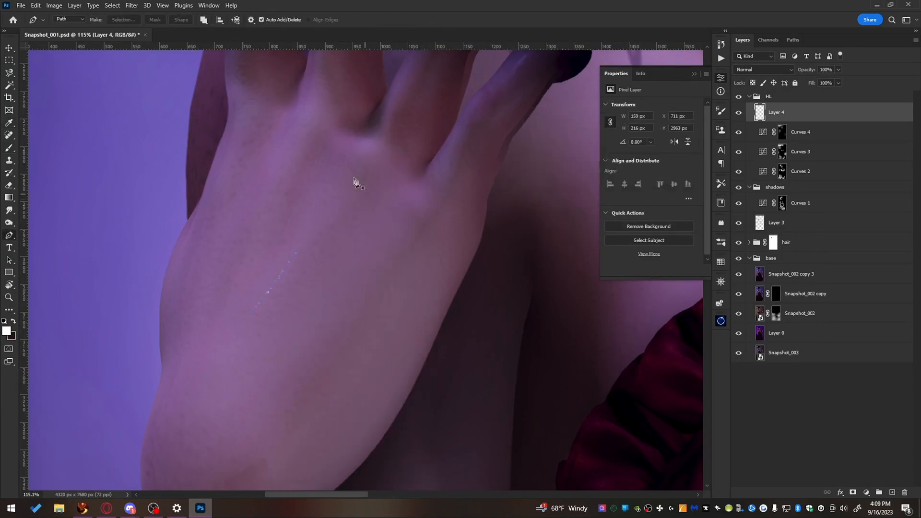
- Try another brush-stroked path on the clawed hand and undo it
{"action": "left_click_drag", "start_coordinate": [395, 168], "coordinate": [390, 408]}
{"action": "left_click", "coordinate": [316, 335]}
{"action": "scroll", "coordinate": [254, 210], "scroll_direction": "up", "scroll_amount": 2}
{"action": "key", "text": "b"}
{"action": "key", "text": "p"}
{"action": "right_click", "coordinate": [503, 218]}
{"action": "left_click", "coordinate": [533, 283]}
{"action": "key", "text": "b"}
{"action": "key", "text": "ctrl+z"}
- Readjust the brush for the speckled highlights, undoing a freehand test stroke on the fingers
{"action": "right_click", "coordinate": [433, 304]}
{"action": "left_click", "coordinate": [641, 386]}
{"action": "left_click_drag", "start_coordinate": [393, 139], "coordinate": [335, 346]}
{"action": "key", "text": "ctrl+z"}
{"action": "right_click", "coordinate": [344, 312]}
{"action": "left_click", "coordinate": [405, 408]}
- Draw a three-point path along a finger of the clawed hand and stroke it with the brush
{"action": "key", "text": "p"}
{"action": "left_click", "coordinate": [410, 428]}
{"action": "left_click", "coordinate": [453, 302]}
{"action": "left_click", "coordinate": [526, 208]}
{"action": "right_click", "coordinate": [534, 214]}
{"action": "left_click", "coordinate": [563, 280]}
{"action": "key", "text": "Return"}
- Draw a path up the neighbouring finger from knuckle to nail and stroke it with the speckled brush
{"action": "left_click", "coordinate": [315, 380]}
{"action": "left_click", "coordinate": [337, 232]}
{"action": "right_click", "coordinate": [407, 114]}
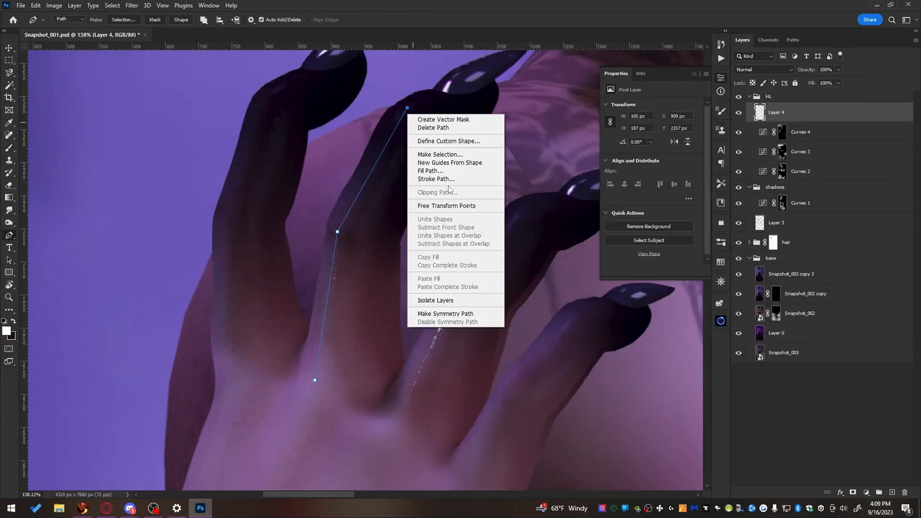
{"action": "scroll", "coordinate": [271, 263], "scroll_direction": "down", "scroll_amount": 5}
{"action": "scroll", "coordinate": [271, 263], "scroll_direction": "up", "scroll_amount": 4}
{"action": "right_click", "coordinate": [296, 123]}
{"action": "left_click", "coordinate": [310, 188]}
- Stroke several more speckled highlight paths along the back of the clawed hand, using the Brush with Simulate Pressure
{"action": "left_click", "coordinate": [262, 296]}
{"action": "left_click", "coordinate": [318, 305]}
{"action": "left_click", "coordinate": [455, 128]}
{"action": "right_click", "coordinate": [455, 128]}
{"action": "left_click", "coordinate": [469, 207]}
{"action": "left_click", "coordinate": [266, 267]}
{"action": "right_click", "coordinate": [297, 69]}
{"action": "left_click", "coordinate": [310, 147]}
{"action": "right_click", "coordinate": [341, 146]}
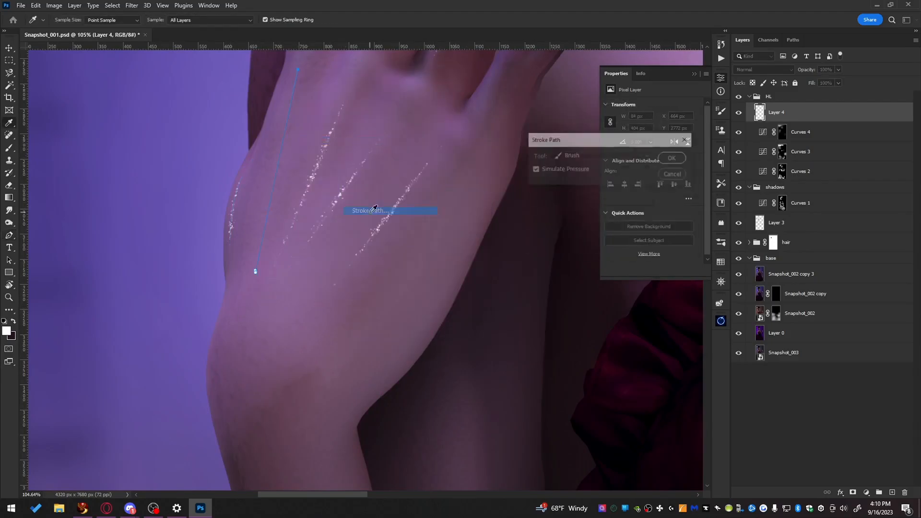
{"action": "left_click", "coordinate": [371, 210]}
- Dab speckled highlights around the shoulder and chest with a larger brush at 10% flow
{"action": "scroll", "coordinate": [325, 336], "scroll_direction": "down", "scroll_amount": 3}
{"action": "key", "text": "b"}
{"action": "left_click_drag", "start_coordinate": [446, 144], "coordinate": [232, 357]}
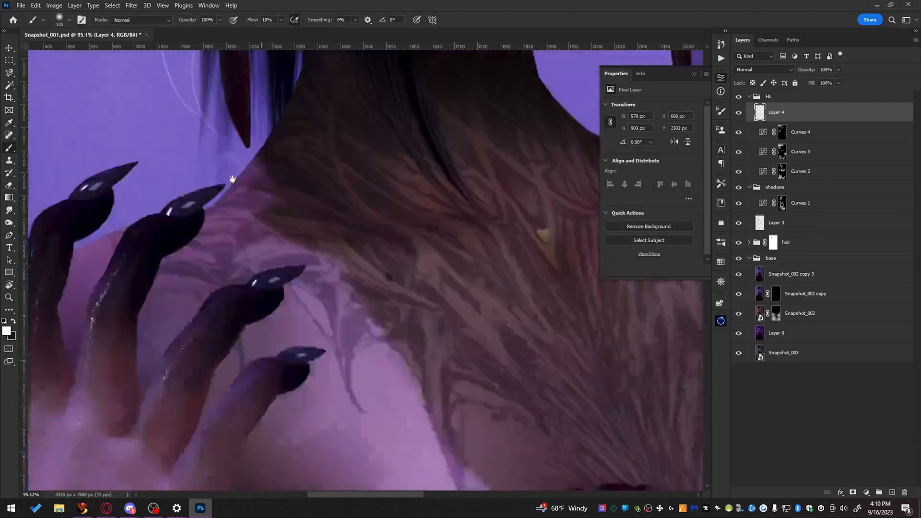
{"action": "left_click_drag", "start_coordinate": [444, 459], "coordinate": [401, 261]}
{"action": "key", "text": "bracketright"}
{"action": "key", "text": "bracketright"}
{"action": "key", "text": "bracketright"}
{"action": "key", "text": "bracketright"}
{"action": "key", "text": "bracketright"}
{"action": "left_click", "coordinate": [333, 197]}
- Reduce the brush size and stroke a speckled highlight path across the palm of the raised hand
{"action": "left_click_drag", "start_coordinate": [585, 240], "coordinate": [144, 240]}
{"action": "key", "text": "bracketleft"}
{"action": "key", "text": "bracketleft"}
{"action": "key", "text": "bracketleft"}
{"action": "key", "text": "bracketleft"}
{"action": "key", "text": "bracketleft"}
{"action": "key", "text": "bracketleft"}
{"action": "key", "text": "p"}
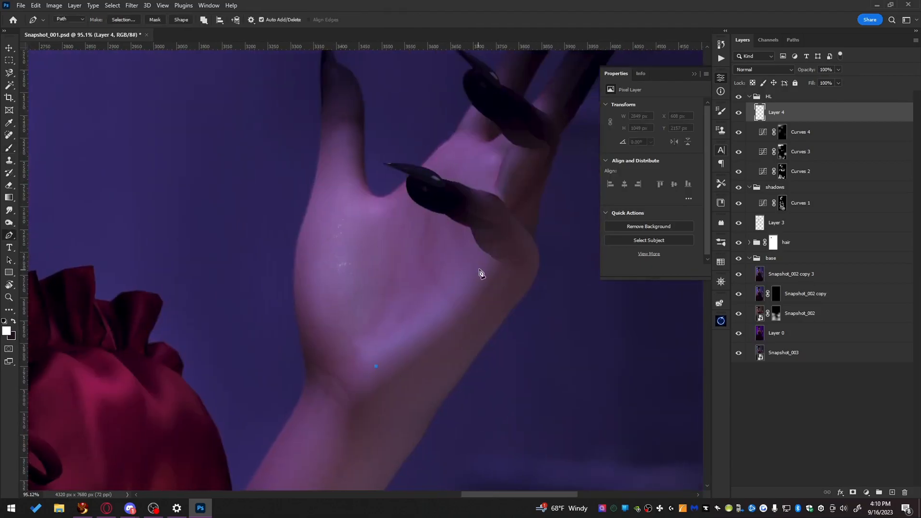
{"action": "left_click", "coordinate": [462, 275]}
{"action": "scroll", "coordinate": [308, 116], "scroll_direction": "up", "scroll_amount": 3}
{"action": "left_click", "coordinate": [360, 71]}
{"action": "right_click", "coordinate": [440, 212]}
{"action": "left_click", "coordinate": [472, 277]}
- Stroke further speckled highlight paths along the fingers of the raised hand
{"action": "right_click", "coordinate": [494, 155]}
{"action": "left_click", "coordinate": [523, 220]}
{"action": "right_click", "coordinate": [561, 181]}
{"action": "left_click", "coordinate": [592, 247]}
{"action": "left_click_drag", "start_coordinate": [408, 262], "coordinate": [431, 252]}
{"action": "right_click", "coordinate": [427, 257]}
{"action": "left_click", "coordinate": [483, 323]}
- Add speckled highlights along the arm by drawing a curved path and stroking it with the brush
{"action": "left_click_drag", "start_coordinate": [288, 384], "coordinate": [343, 232]}
{"action": "left_click_drag", "start_coordinate": [238, 341], "coordinate": [107, 407]}
{"action": "mouse_move", "coordinate": [194, 394]}
{"action": "left_mouse_down"}
{"action": "mouse_move", "coordinate": [370, 87]}
{"action": "mouse_move", "coordinate": [509, 86]}
{"action": "left_mouse_up"}
{"action": "key", "text": "b"}
{"action": "scroll", "coordinate": [383, 135], "scroll_direction": "down", "scroll_amount": 15}
{"action": "left_click_drag", "start_coordinate": [383, 135], "coordinate": [378, 154]}
{"action": "scroll", "coordinate": [378, 240], "scroll_direction": "up", "scroll_amount": 6}
{"action": "key", "text": "p"}
{"action": "left_click", "coordinate": [296, 123]}
{"action": "left_click_drag", "start_coordinate": [333, 397], "coordinate": [294, 458]}
{"action": "right_click", "coordinate": [377, 316]}
{"action": "left_click", "coordinate": [408, 166]}
- Stroke curved paths on the nose to add speckled highlights to its tip and down its bridge
{"action": "scroll", "coordinate": [437, 255], "scroll_direction": "up", "scroll_amount": 8}
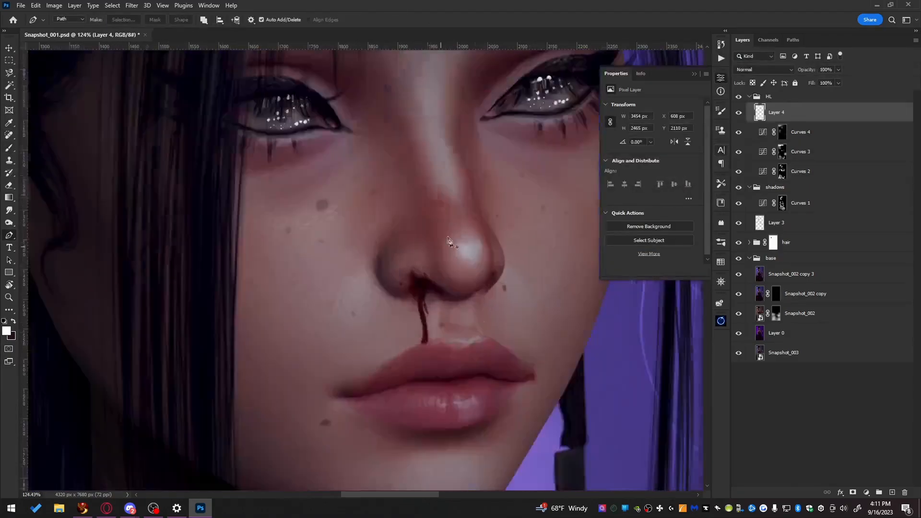
{"action": "left_click_drag", "start_coordinate": [448, 364], "coordinate": [411, 307]}
{"action": "left_click", "coordinate": [398, 280]}
{"action": "left_click_drag", "start_coordinate": [377, 128], "coordinate": [390, 88]}
{"action": "right_click", "coordinate": [459, 93]}
{"action": "left_click", "coordinate": [491, 159]}
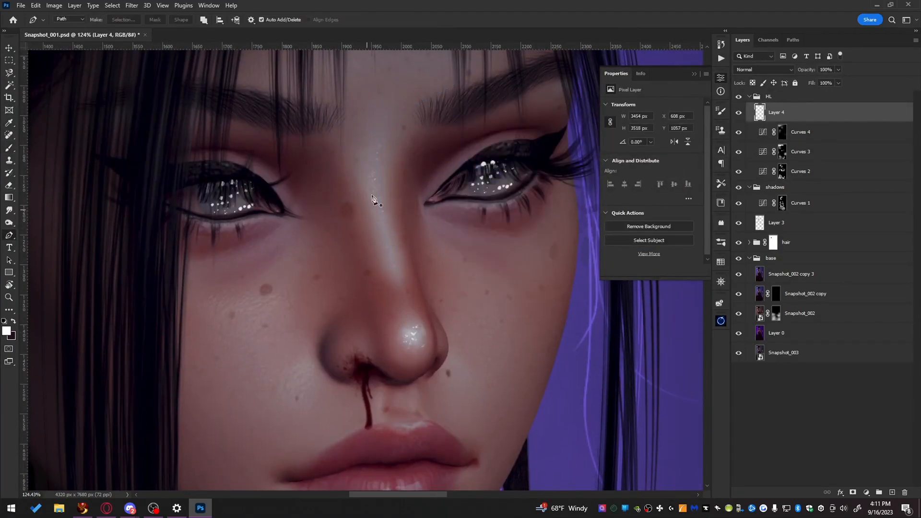
{"action": "left_click_drag", "start_coordinate": [531, 190], "coordinate": [559, 160]}
{"action": "right_click", "coordinate": [531, 147]}
{"action": "left_click", "coordinate": [562, 212]}
{"action": "key", "text": "Return"}
- Draw a curved path beneath the hair-covered eye's lower lashes and stroke it with the speckled brush
{"action": "left_click", "coordinate": [199, 224]}
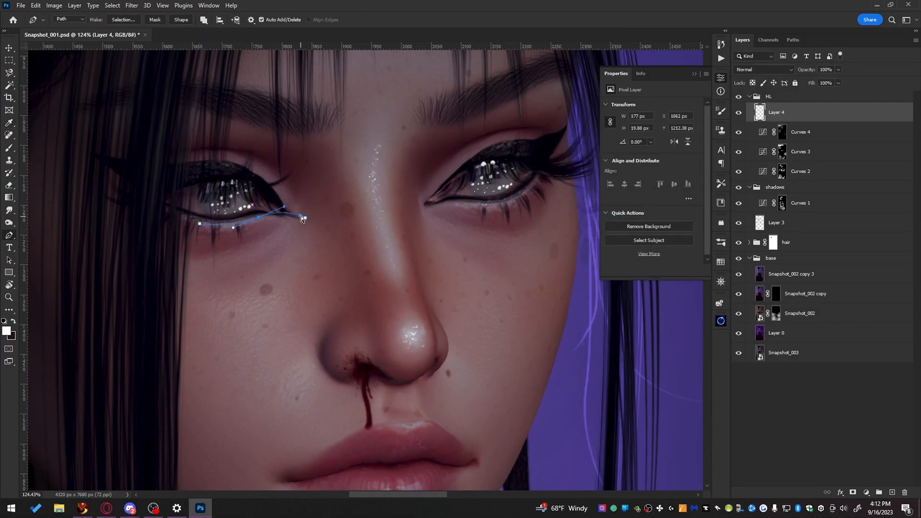
{"action": "right_click", "coordinate": [298, 221]}
{"action": "left_click", "coordinate": [329, 286]}
{"action": "key", "text": "Return"}
- Dab speckled highlights on the cheeks and chin, softening them with the Eraser at 50% opacity
{"action": "key", "text": "b"}
{"action": "left_click_drag", "start_coordinate": [256, 404], "coordinate": [271, 267]}
{"action": "key", "text": "e"}
{"action": "left_click_drag", "start_coordinate": [446, 412], "coordinate": [441, 309]}
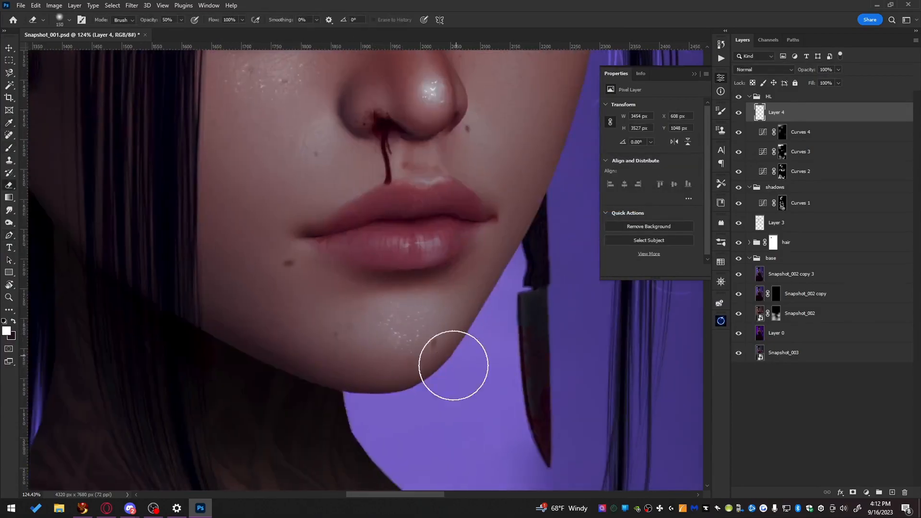
{"action": "left_click_drag", "start_coordinate": [461, 144], "coordinate": [416, 331]}
{"action": "key", "text": "b"}
{"action": "left_click", "coordinate": [458, 226]}
{"action": "left_click", "coordinate": [382, 270]}
{"action": "mouse_move", "coordinate": [407, 124]}
{"action": "left_mouse_down"}
{"action": "mouse_move", "coordinate": [434, 365]}
{"action": "mouse_move", "coordinate": [427, 193]}
{"action": "left_mouse_up"}
- Stroke a curved path along the lower lash line of the uncovered eye with the speckled brush
{"action": "scroll", "coordinate": [508, 240], "scroll_direction": "up", "scroll_amount": 9}
{"action": "key", "text": "p"}
{"action": "right_click", "coordinate": [376, 206]}
{"action": "left_click", "coordinate": [426, 284]}
{"action": "key", "text": "Return"}
{"action": "right_click", "coordinate": [384, 207]}
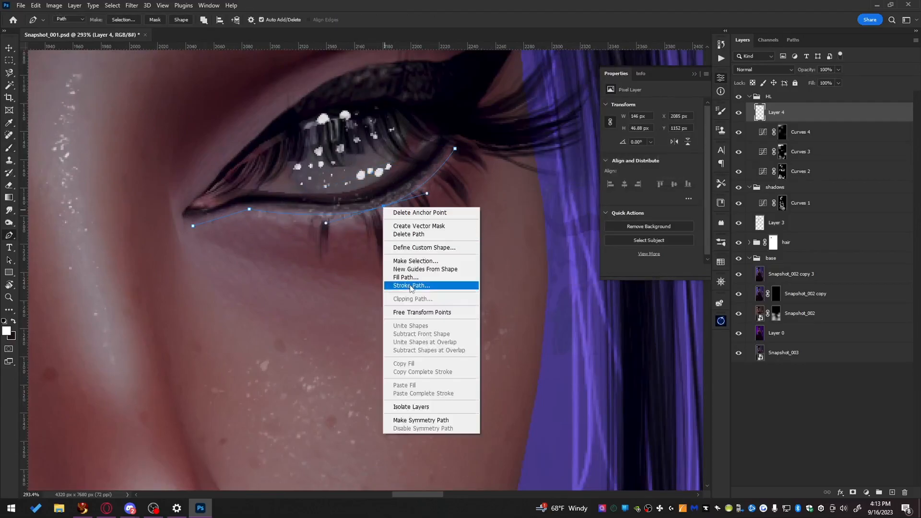
{"action": "left_click", "coordinate": [413, 285]}
{"action": "key", "text": "Return"}
{"action": "key", "text": "Escape"}
- Draw a short curved path on the upper lid near the hair-covered eye's inner corner and stroke it
{"action": "scroll", "coordinate": [307, 259], "scroll_direction": "left", "scroll_amount": 10}
{"action": "left_click_drag", "start_coordinate": [271, 247], "coordinate": [265, 260]}
{"action": "right_click", "coordinate": [265, 261]}
{"action": "left_click", "coordinate": [298, 340]}
{"action": "key", "text": "Return"}
{"action": "key", "text": "Escape"}
{"action": "left_click_drag", "start_coordinate": [282, 107], "coordinate": [234, 195], "text": "space"}
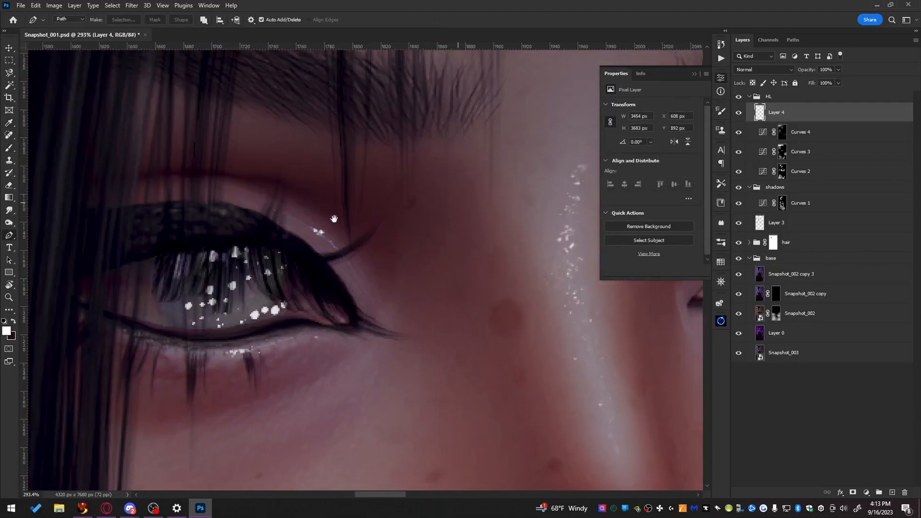
- Stroke a speckled highlight path along the upper lip's edge on the nosebleed side
{"action": "scroll", "coordinate": [473, 196], "scroll_direction": "down", "scroll_amount": 8}
{"action": "scroll", "coordinate": [247, 348], "scroll_direction": "up", "scroll_amount": 6}
{"action": "left_click", "coordinate": [283, 210]}
{"action": "right_click", "coordinate": [343, 170]}
{"action": "left_click", "coordinate": [372, 250]}
{"action": "key", "text": "Return"}
- Stroke speckled highlight paths along the cupid's bow and at the mouth corner nearest the knife earring
{"action": "left_click", "coordinate": [375, 155]}
{"action": "left_click", "coordinate": [422, 170]}
{"action": "left_click", "coordinate": [458, 150]}
{"action": "key", "text": "Return"}
{"action": "right_click", "coordinate": [550, 226]}
{"action": "left_click", "coordinate": [580, 305]}
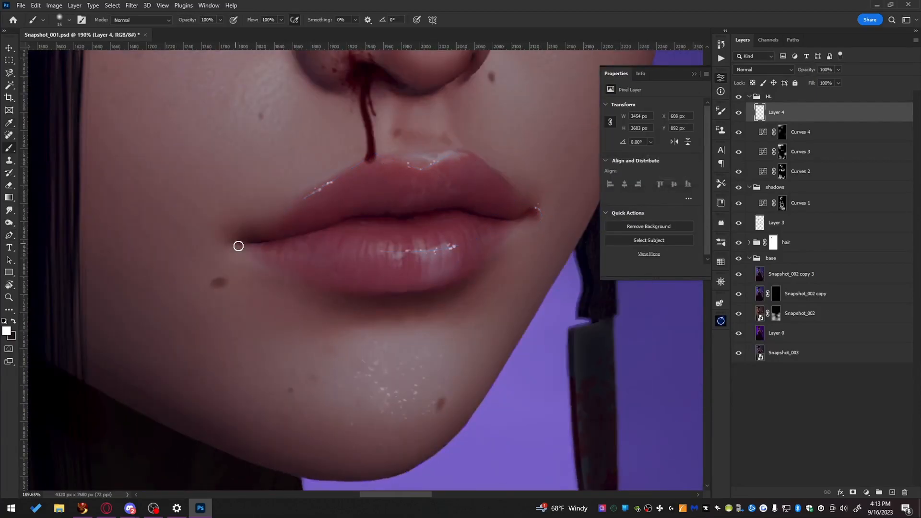
- Stroke short speckled highlight paths around the philtrum, between the nose and the upper lip
{"action": "left_click_drag", "start_coordinate": [384, 124], "coordinate": [413, 294], "text": "space"}
{"action": "key", "text": "b"}
{"action": "key", "text": "p"}
{"action": "left_click", "coordinate": [418, 264]}
{"action": "left_click_drag", "start_coordinate": [429, 327], "coordinate": [514, 321]}
{"action": "key", "text": "Return"}
{"action": "key", "text": "e"}
{"action": "key", "text": "p"}
{"action": "left_click", "coordinate": [473, 269]}
{"action": "key", "text": "b"}
- Add a speckled highlight path along the ear's rim and erase its excess with a larger eraser
{"action": "scroll", "coordinate": [310, 231], "scroll_direction": "down", "scroll_amount": 3}
{"action": "key", "text": "e"}
{"action": "scroll", "coordinate": [259, 230], "scroll_direction": "up", "scroll_amount": 3}
{"action": "key", "text": "p"}
{"action": "left_click", "coordinate": [259, 226]}
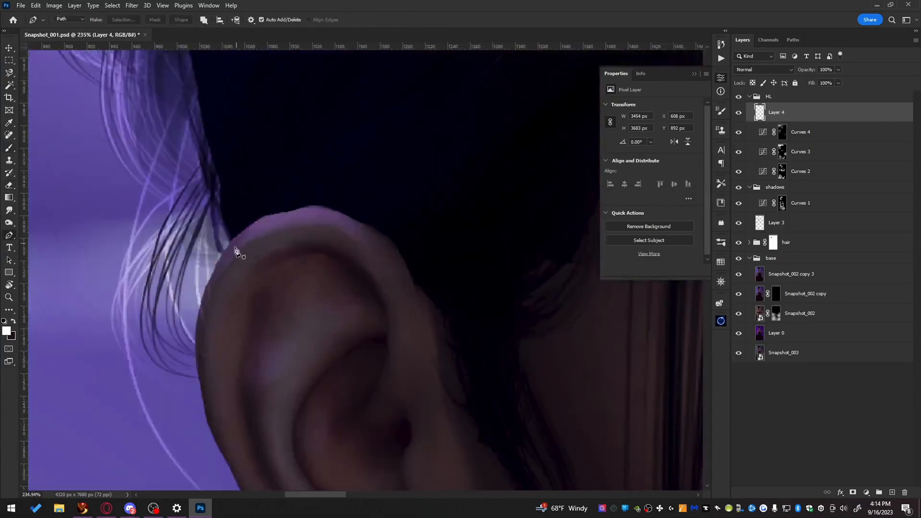
{"action": "scroll", "coordinate": [271, 331], "scroll_direction": "down", "scroll_amount": 2}
{"action": "left_click", "coordinate": [271, 335]}
{"action": "key", "text": "e"}
{"action": "key", "text": "bracketright"}
{"action": "key", "text": "bracketright"}
{"action": "key", "text": "bracketright"}
{"action": "key", "text": "bracketright"}
{"action": "key", "text": "bracketright"}
{"action": "key", "text": "bracketright"}
{"action": "key", "text": "bracketright"}
{"action": "key", "text": "bracketright"}
{"action": "key", "text": "bracketright"}
{"action": "key", "text": "bracketright"}
{"action": "key", "text": "bracketright"}
{"action": "key", "text": "bracketright"}
{"action": "key", "text": "bracketright"}
{"action": "left_click", "coordinate": [258, 239]}
{"action": "left_click_drag", "start_coordinate": [248, 221], "coordinate": [120, 460]}
- Stroke a speckled highlight path across the shoulder and chest skin and erase the excess speckles
{"action": "key", "text": "p"}
{"action": "left_click", "coordinate": [414, 234]}
{"action": "left_click_drag", "start_coordinate": [230, 446], "coordinate": [555, 197]}
{"action": "key", "text": "b"}
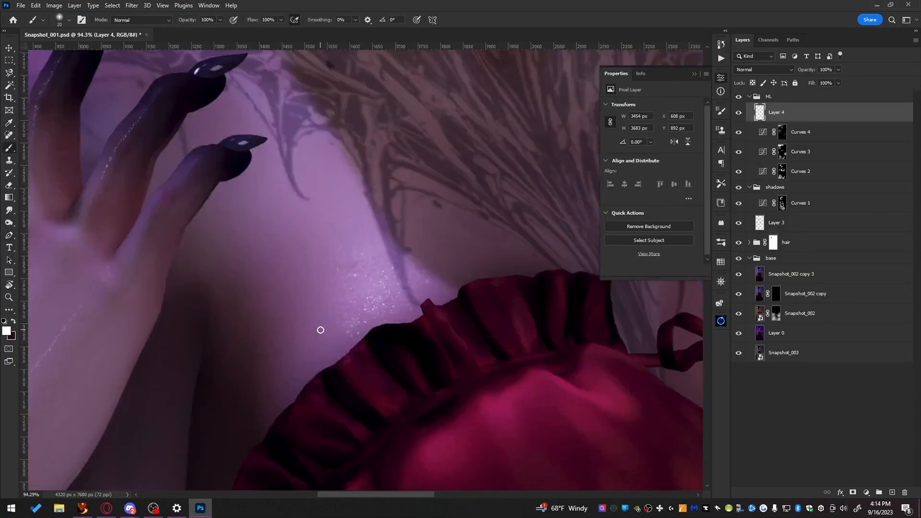
{"action": "key", "text": "e"}
{"action": "scroll", "coordinate": [325, 225], "scroll_direction": "down", "scroll_amount": 2}
{"action": "left_click_drag", "start_coordinate": [230, 120], "coordinate": [302, 317]}
{"action": "scroll", "coordinate": [302, 317], "scroll_direction": "down", "scroll_amount": 3}
- Add a new layer, sample the purple background and set the foreground colour to #9d61e7
{"action": "left_click", "coordinate": [892, 492]}
{"action": "key", "text": "b"}
{"action": "left_click", "coordinate": [230, 283], "text": "alt"}
{"action": "left_click", "coordinate": [7, 331]}
{"action": "left_click_drag", "start_coordinate": [794, 159], "coordinate": [796, 153]}
{"action": "left_click", "coordinate": [885, 118]}
- Try purple paint beside the ear and hand with different blend modes and a fill, and delete the test layer
{"action": "mouse_move", "coordinate": [226, 196]}
{"action": "left_mouse_down"}
{"action": "mouse_move", "coordinate": [208, 222]}
{"action": "mouse_move", "coordinate": [303, 288]}
{"action": "left_mouse_up"}
{"action": "left_click_drag", "start_coordinate": [283, 377], "coordinate": [319, 429]}
{"action": "left_click", "coordinate": [764, 70]}
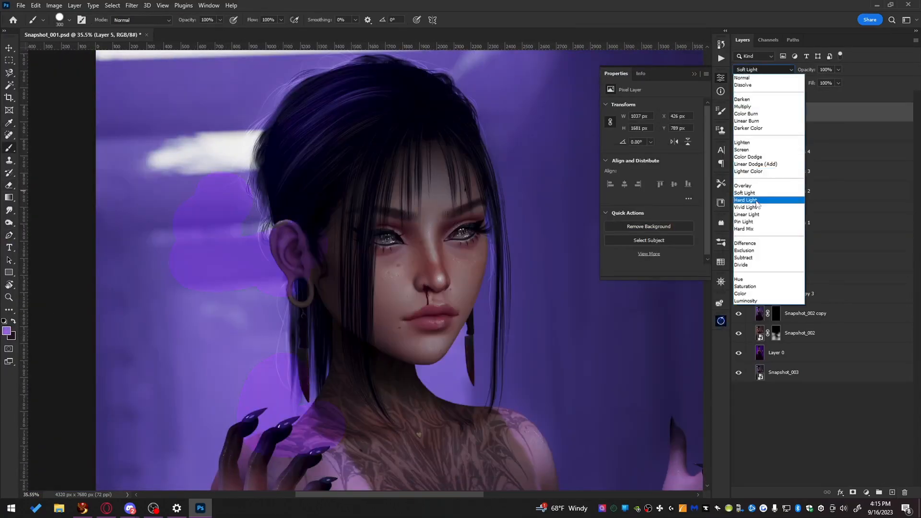
{"action": "left_click", "coordinate": [756, 186]}
{"action": "key", "text": "ctrl+z"}
{"action": "key", "text": "ctrl+z"}
{"action": "key", "text": "shift+g"}
{"action": "left_click", "coordinate": [504, 207]}
{"action": "key", "text": "ctrl+z"}
{"action": "left_click_drag", "start_coordinate": [851, 117], "coordinate": [904, 492]}
- Add a Solid Color fill layer of #9d61e7 in Overlay mode and give it an inverted black mask
{"action": "left_click", "coordinate": [866, 492]}
{"action": "left_click", "coordinate": [888, 290]}
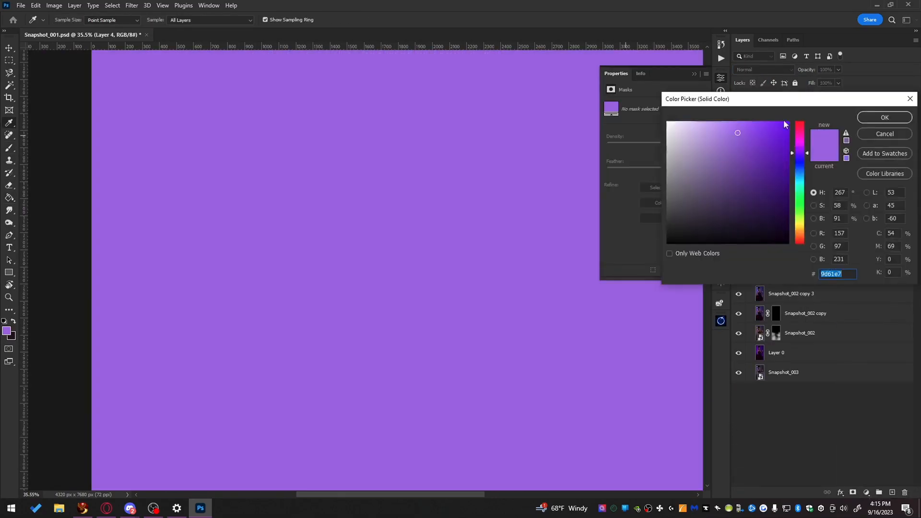
{"action": "left_click", "coordinate": [883, 117]}
{"action": "left_click", "coordinate": [764, 70]}
{"action": "left_click", "coordinate": [756, 185]}
{"action": "left_click", "coordinate": [853, 492]}
{"action": "key", "text": "ctrl+i"}
- Paint purple rim light into the fill's mask around the shoulder and hands with a 300 px soft round brush
{"action": "left_click", "coordinate": [10, 147]}
{"action": "right_click", "coordinate": [348, 165]}
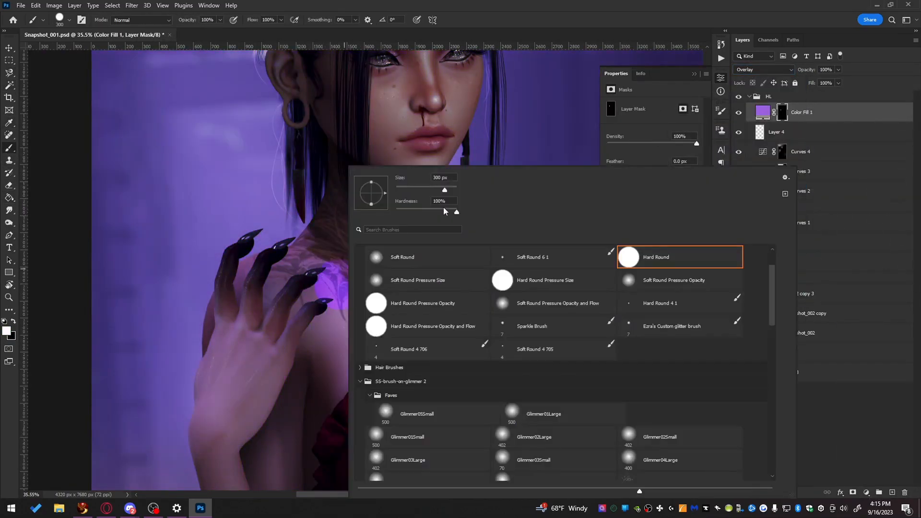
{"action": "left_click_drag", "start_coordinate": [445, 211], "coordinate": [396, 211]}
{"action": "scroll", "coordinate": [322, 272], "scroll_direction": "up", "scroll_amount": 5}
{"action": "left_click_drag", "start_coordinate": [323, 272], "coordinate": [453, 345]}
{"action": "left_click_drag", "start_coordinate": [424, 254], "coordinate": [415, 317]}
{"action": "left_click_drag", "start_coordinate": [307, 143], "coordinate": [336, 422]}
{"action": "left_click_drag", "start_coordinate": [384, 228], "coordinate": [284, 313]}
{"action": "left_click_drag", "start_coordinate": [365, 431], "coordinate": [200, 162]}
{"action": "left_click_drag", "start_coordinate": [576, 201], "coordinate": [197, 223]}
{"action": "left_click_drag", "start_coordinate": [352, 149], "coordinate": [326, 281]}
- Feather the purple fill's mask, add another glow stroke and erase spill from the mask
{"action": "left_click_drag", "start_coordinate": [607, 168], "coordinate": [653, 168]}
{"action": "left_click_drag", "start_coordinate": [182, 215], "coordinate": [413, 259]}
{"action": "scroll", "coordinate": [413, 259], "scroll_direction": "down", "scroll_amount": 5}
{"action": "left_click_drag", "start_coordinate": [654, 169], "coordinate": [665, 168]}
{"action": "key", "text": "e"}
{"action": "mouse_move", "coordinate": [320, 374]}
{"action": "left_mouse_down"}
{"action": "mouse_move", "coordinate": [317, 120]}
{"action": "mouse_move", "coordinate": [267, 144]}
{"action": "left_mouse_up"}
- Remove the extra empty group and add a layer mask to the HL group
{"action": "left_click", "coordinate": [810, 96]}
{"action": "left_click", "coordinate": [878, 492]}
{"action": "key", "text": "b"}
{"action": "scroll", "coordinate": [99, 276], "scroll_direction": "up", "scroll_amount": 5}
{"action": "left_click", "coordinate": [810, 109]}
{"action": "left_click", "coordinate": [810, 96]}
{"action": "left_click", "coordinate": [904, 492]}
{"action": "left_click", "coordinate": [853, 492]}
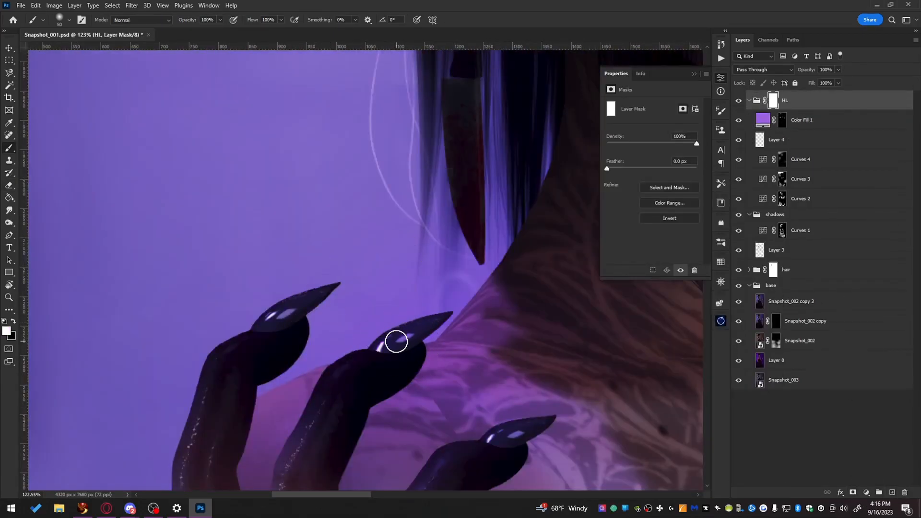
- Enlarge the brush to 200 px and paint on the HL group's mask around the knife earring and fingers
{"action": "key", "text": "bracketright"}
{"action": "key", "text": "bracketright"}
{"action": "key", "text": "bracketright"}
{"action": "key", "text": "bracketright"}
{"action": "key", "text": "bracketright"}
{"action": "key", "text": "bracketright"}
{"action": "left_click_drag", "start_coordinate": [447, 282], "coordinate": [220, 221]}
{"action": "scroll", "coordinate": [299, 253], "scroll_direction": "down", "scroll_amount": 4}
- Put the purple fill layer in its own masked group and brush more purple glow adjustments onto the figure
{"action": "left_click_drag", "start_coordinate": [810, 126], "coordinate": [879, 492]}
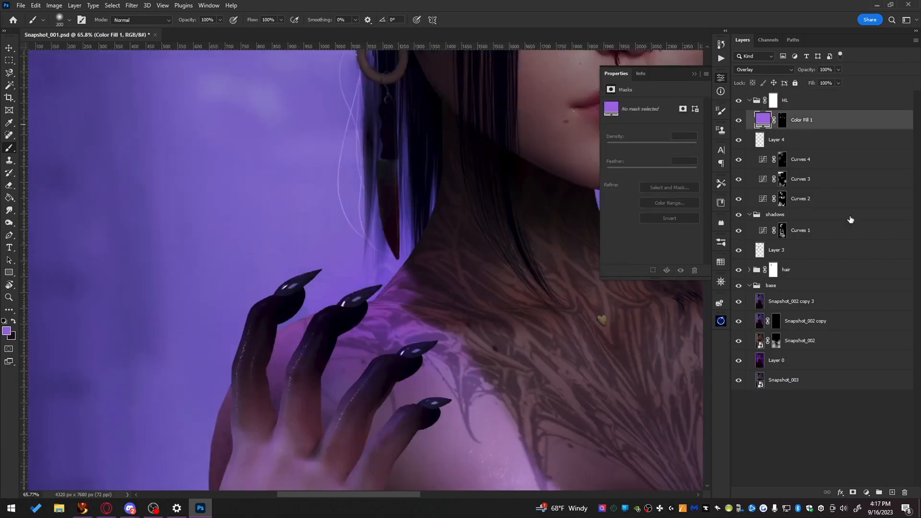
{"action": "left_click", "coordinate": [853, 492]}
{"action": "scroll", "coordinate": [307, 288], "scroll_direction": "up", "scroll_amount": 5}
{"action": "left_click_drag", "start_coordinate": [214, 222], "coordinate": [306, 216]}
{"action": "left_click_drag", "start_coordinate": [595, 116], "coordinate": [303, 128]}
{"action": "left_click_drag", "start_coordinate": [509, 240], "coordinate": [537, 297]}
{"action": "left_click_drag", "start_coordinate": [307, 125], "coordinate": [528, 430]}
{"action": "key", "text": "bracketright"}
{"action": "key", "text": "bracketright"}
{"action": "key", "text": "bracketright"}
{"action": "key", "text": "bracketright"}
{"action": "left_click_drag", "start_coordinate": [460, 192], "coordinate": [307, 341]}
- Group all layers above Snapshot_003, duplicate the group and merge the duplicate into a single layer
{"action": "scroll", "coordinate": [307, 341], "scroll_direction": "down", "scroll_amount": 12}
{"action": "left_click_drag", "start_coordinate": [824, 399], "coordinate": [824, 450]}
{"action": "left_click", "coordinate": [786, 305]}
{"action": "left_click", "coordinate": [787, 100], "text": "shift"}
{"action": "key", "text": "ctrl+g"}
{"action": "left_click", "coordinate": [737, 99]}
{"action": "left_click", "coordinate": [738, 98]}
{"action": "key", "text": "ctrl+j"}
{"action": "key", "text": "ctrl+e"}
- Start an Iris Blur of 15 px on the merged copy and place focus pins over the bust and beside it
{"action": "left_click", "coordinate": [131, 5]}
{"action": "mouse_move", "coordinate": [137, 128]}
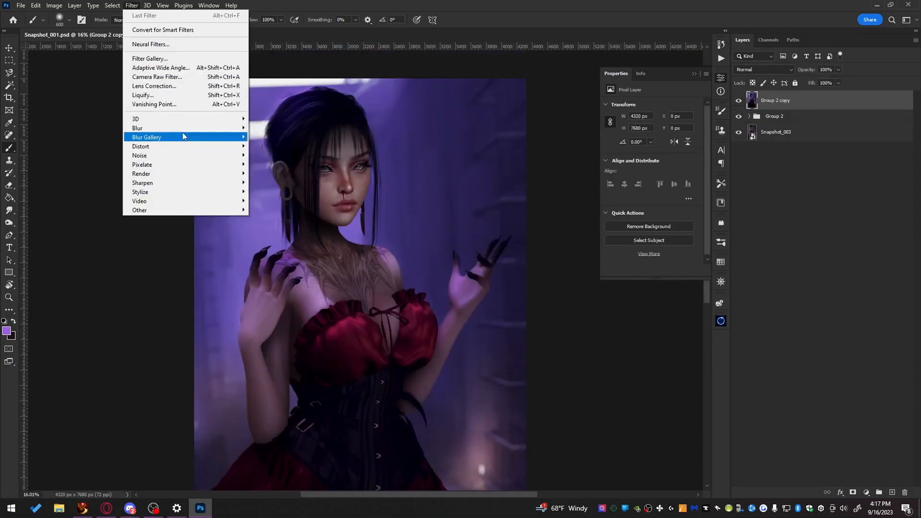
{"action": "left_click", "coordinate": [269, 147]}
{"action": "scroll", "coordinate": [397, 309], "scroll_direction": "down", "scroll_amount": 5}
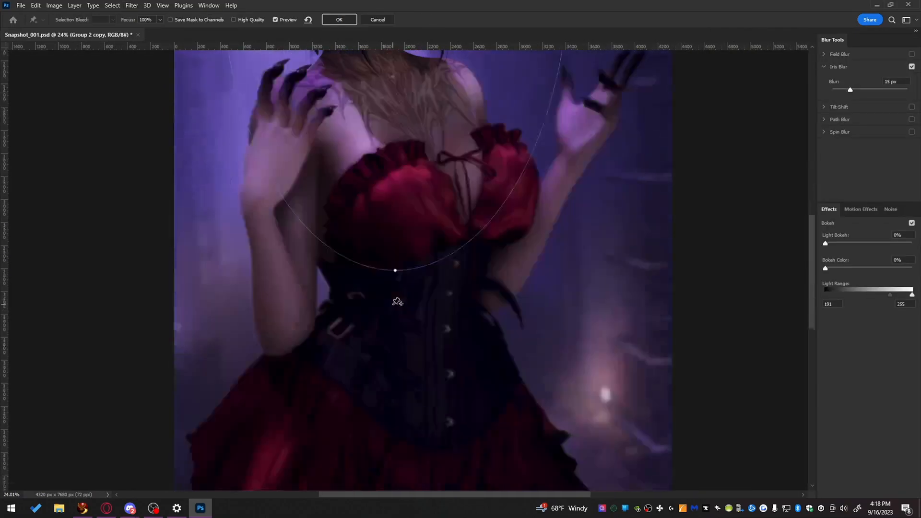
{"action": "left_click", "coordinate": [435, 206]}
{"action": "scroll", "coordinate": [439, 206], "scroll_direction": "down", "scroll_amount": 8}
{"action": "scroll", "coordinate": [474, 173], "scroll_direction": "up", "scroll_amount": 10}
{"action": "scroll", "coordinate": [431, 191], "scroll_direction": "down", "scroll_amount": 5}
{"action": "left_click", "coordinate": [372, 198]}
{"action": "left_click", "coordinate": [510, 172]}
{"action": "scroll", "coordinate": [510, 172], "scroll_direction": "up", "scroll_amount": 3}
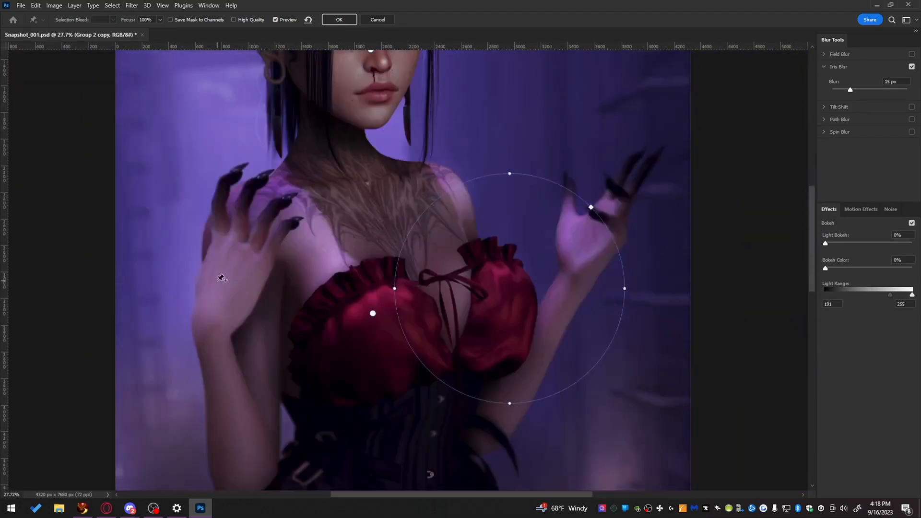
- Add an iris pin on the hand beside the shoulder, adjust it and set its blur to 9 px
{"action": "left_click", "coordinate": [221, 277]}
{"action": "scroll", "coordinate": [225, 268], "scroll_direction": "up", "scroll_amount": 3}
{"action": "scroll", "coordinate": [246, 173], "scroll_direction": "up", "scroll_amount": 6}
{"action": "left_click_drag", "start_coordinate": [341, 127], "coordinate": [229, 209]}
{"action": "mouse_move", "coordinate": [851, 91]}
{"action": "left_mouse_down"}
{"action": "mouse_move", "coordinate": [859, 95]}
{"action": "mouse_move", "coordinate": [845, 91]}
{"action": "left_mouse_up"}
- Position an oval iris over the skirt, set its blur to 0 px and apply the blur
{"action": "left_click_drag", "start_coordinate": [336, 407], "coordinate": [59, 119]}
{"action": "scroll", "coordinate": [476, 88], "scroll_direction": "down", "scroll_amount": 6}
{"action": "left_click_drag", "start_coordinate": [389, 63], "coordinate": [412, 62]}
{"action": "left_click", "coordinate": [412, 63]}
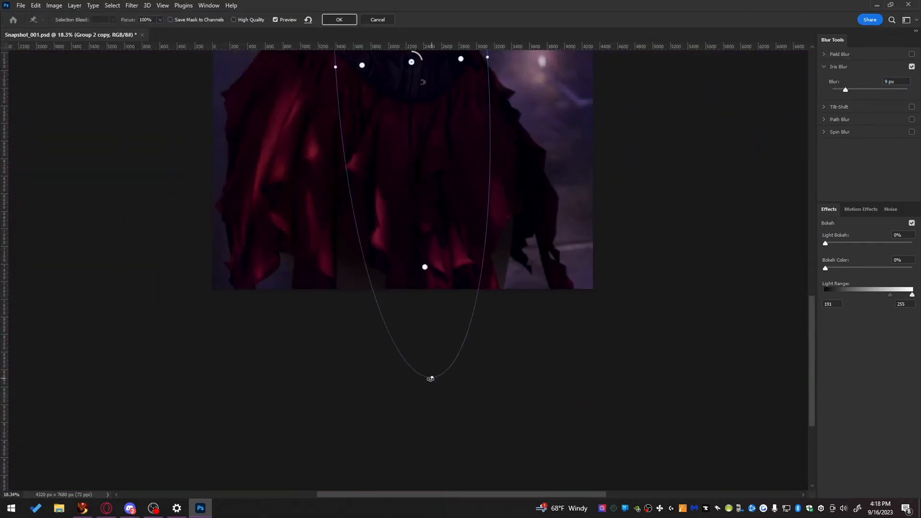
{"action": "left_click_drag", "start_coordinate": [432, 374], "coordinate": [516, 451]}
{"action": "key", "text": "ctrl+z"}
{"action": "left_click_drag", "start_coordinate": [495, 139], "coordinate": [483, 239]}
{"action": "left_click_drag", "start_coordinate": [495, 236], "coordinate": [485, 229]}
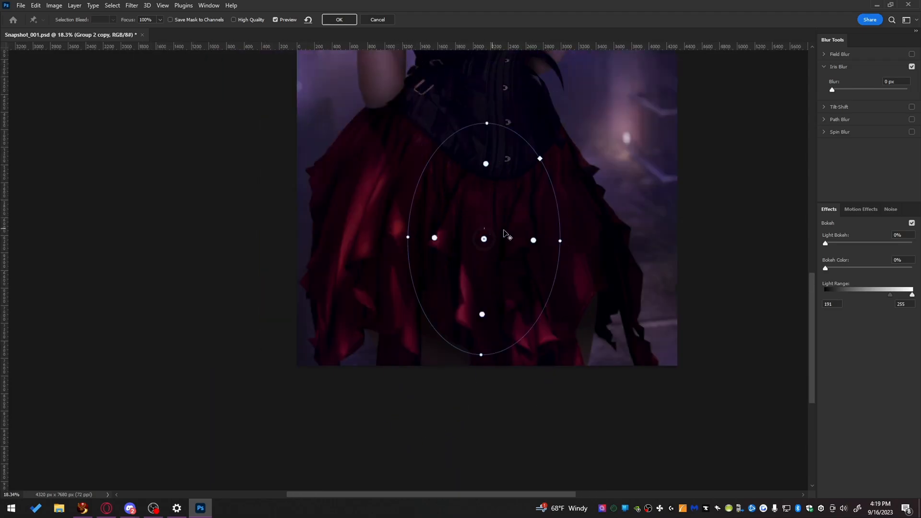
{"action": "left_click", "coordinate": [343, 21]}
- Compare the image with the blurred merged copy hidden and shown
{"action": "left_click_drag", "start_coordinate": [335, 195], "coordinate": [350, 432]}
{"action": "scroll", "coordinate": [474, 157], "scroll_direction": "up", "scroll_amount": 6}
{"action": "left_click_drag", "start_coordinate": [477, 156], "coordinate": [349, 362]}
{"action": "left_click", "coordinate": [739, 101]}
{"action": "left_click", "coordinate": [739, 101]}
{"action": "left_click_drag", "start_coordinate": [405, 460], "coordinate": [401, 508]}
- Open Iris Blur again on the merged copy at 15 px and centre the iris on the nose
{"action": "left_click", "coordinate": [131, 5]}
{"action": "left_click", "coordinate": [269, 149]}
{"action": "left_click_drag", "start_coordinate": [444, 220], "coordinate": [428, 433]}
{"action": "left_click_drag", "start_coordinate": [428, 433], "coordinate": [429, 185]}
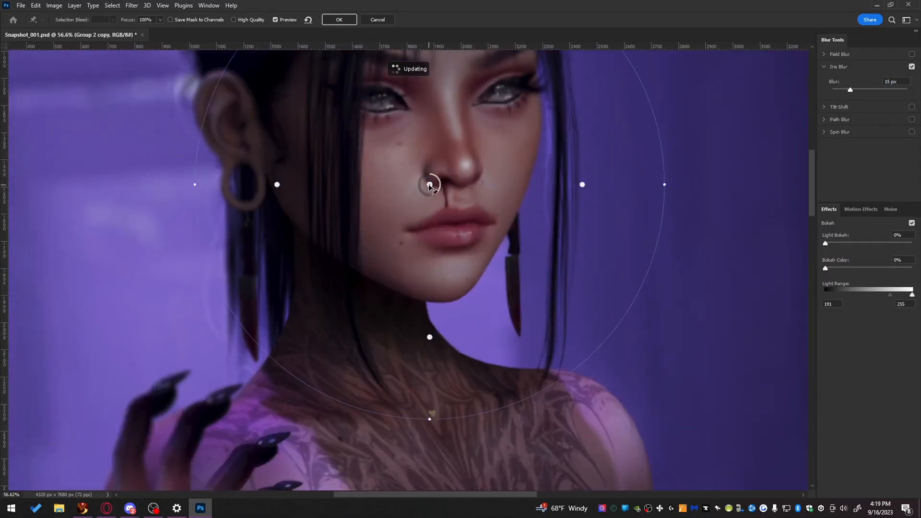
{"action": "scroll", "coordinate": [493, 189], "scroll_direction": "down", "scroll_amount": 4}
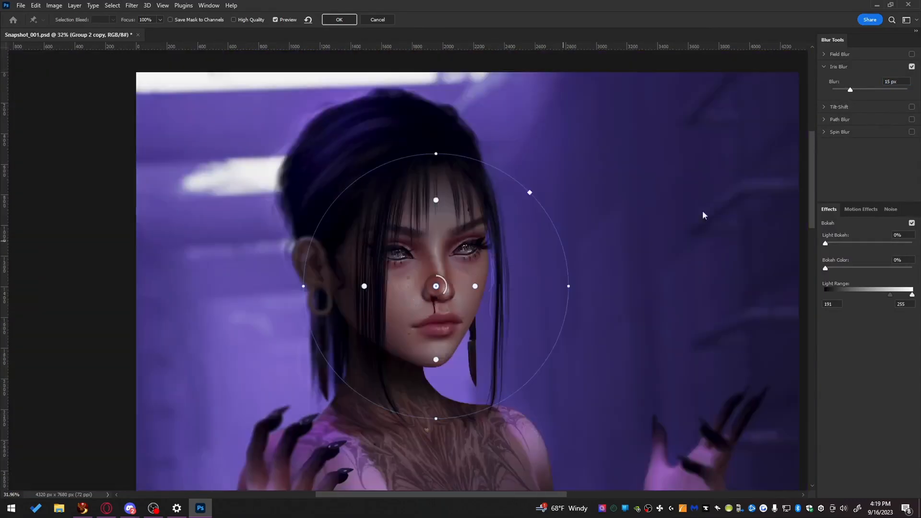
- Place a tall elliptical iris over the torso and skirt, set its blur to 11 px and apply the filter
{"action": "left_click_drag", "start_coordinate": [472, 413], "coordinate": [412, 126]}
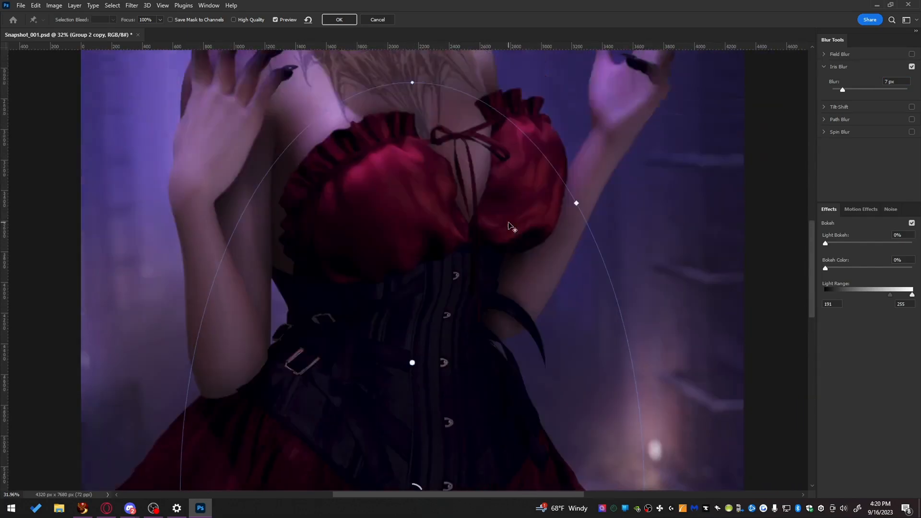
{"action": "left_click_drag", "start_coordinate": [843, 90], "coordinate": [853, 91]}
{"action": "left_click_drag", "start_coordinate": [416, 356], "coordinate": [429, 59]}
{"action": "scroll", "coordinate": [485, 173], "scroll_direction": "up", "scroll_amount": 4}
{"action": "left_click_drag", "start_coordinate": [846, 90], "coordinate": [848, 91]}
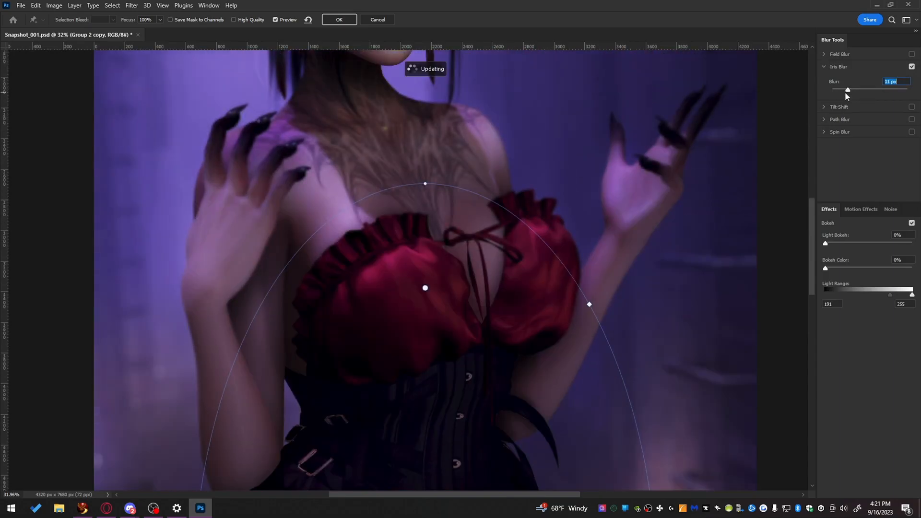
{"action": "left_click", "coordinate": [335, 19]}
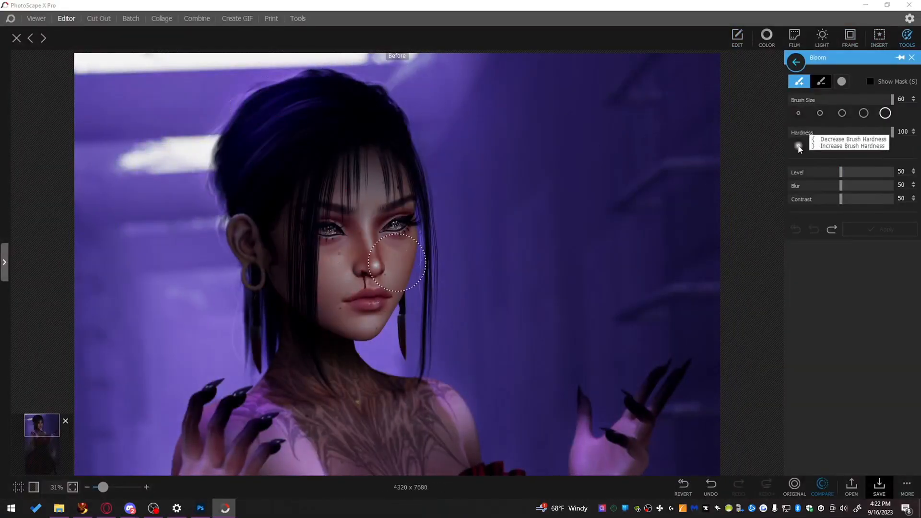
- In PhotoScape X, paint Bloom over the bright lights around the head with a soft brush and raised level and blur
{"action": "left_click", "coordinate": [798, 146]}
{"action": "left_click", "coordinate": [881, 172]}
{"action": "left_click", "coordinate": [881, 186]}
{"action": "scroll", "coordinate": [397, 262], "scroll_direction": "down", "scroll_amount": 5}
{"action": "scroll", "coordinate": [398, 262], "scroll_direction": "up", "scroll_amount": 2}
{"action": "left_click", "coordinate": [493, 356]}
{"action": "mouse_move", "coordinate": [396, 70]}
{"action": "left_mouse_down"}
{"action": "mouse_move", "coordinate": [415, 68]}
{"action": "mouse_move", "coordinate": [291, 100]}
{"action": "left_mouse_up"}
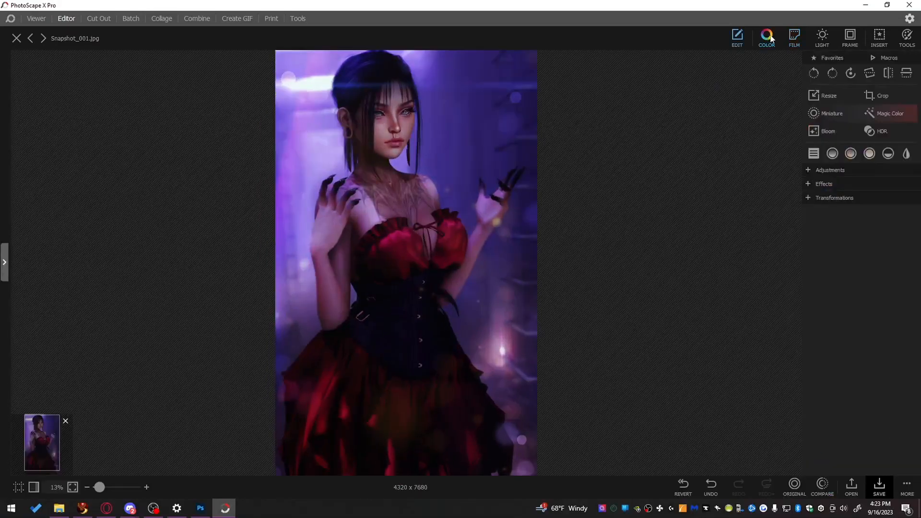
- Set the Scatter brush to Screen blend mode and paint fine purple light specks over the background around the head
{"action": "left_click", "coordinate": [880, 108]}
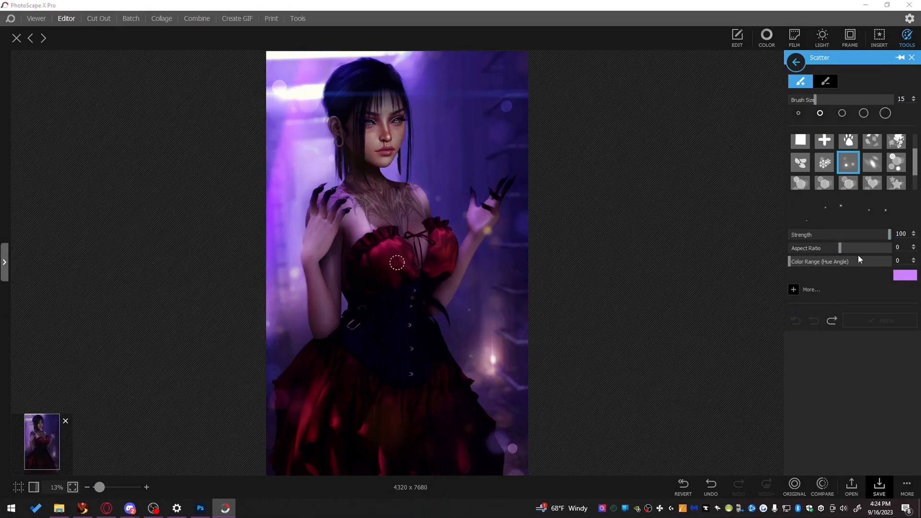
{"action": "left_click", "coordinate": [804, 289]}
{"action": "left_click", "coordinate": [859, 302]}
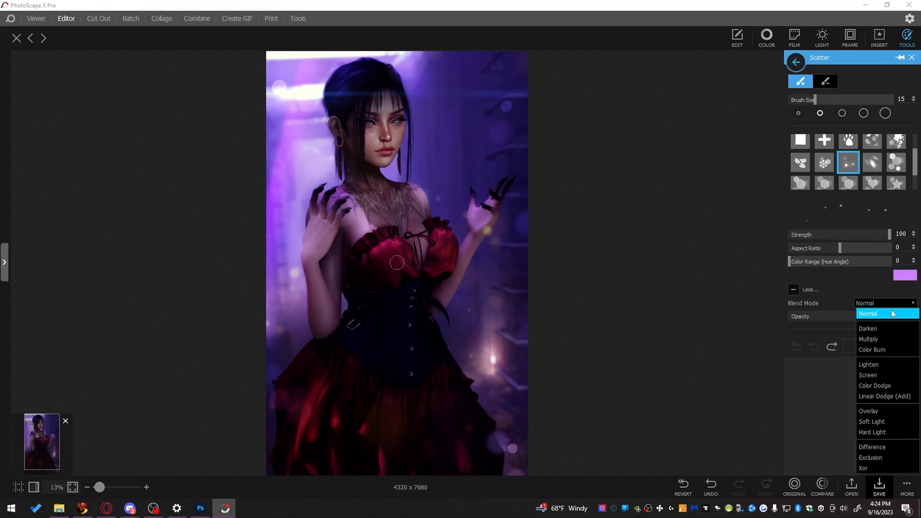
{"action": "left_click", "coordinate": [883, 374]}
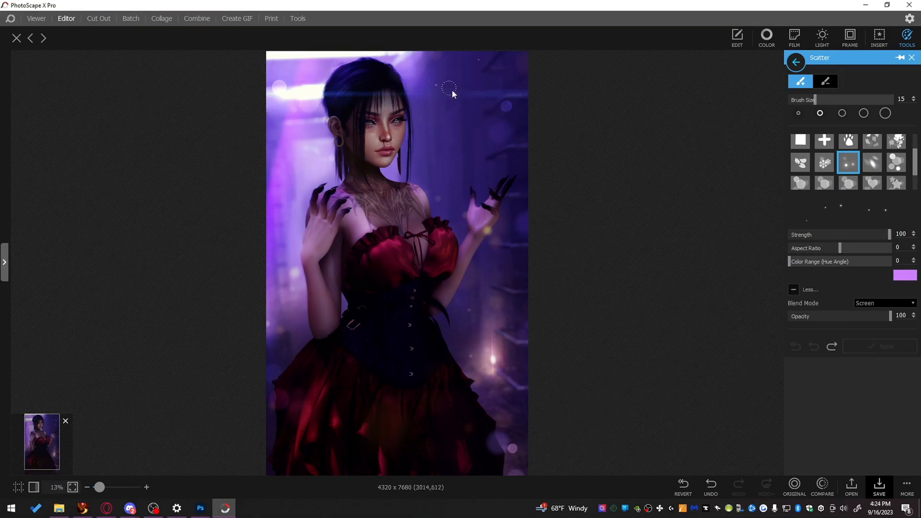
{"action": "mouse_move", "coordinate": [311, 82]}
{"action": "left_mouse_down"}
{"action": "mouse_move", "coordinate": [292, 75]}
{"action": "mouse_move", "coordinate": [265, 103]}
{"action": "mouse_move", "coordinate": [290, 177]}
{"action": "left_mouse_up"}
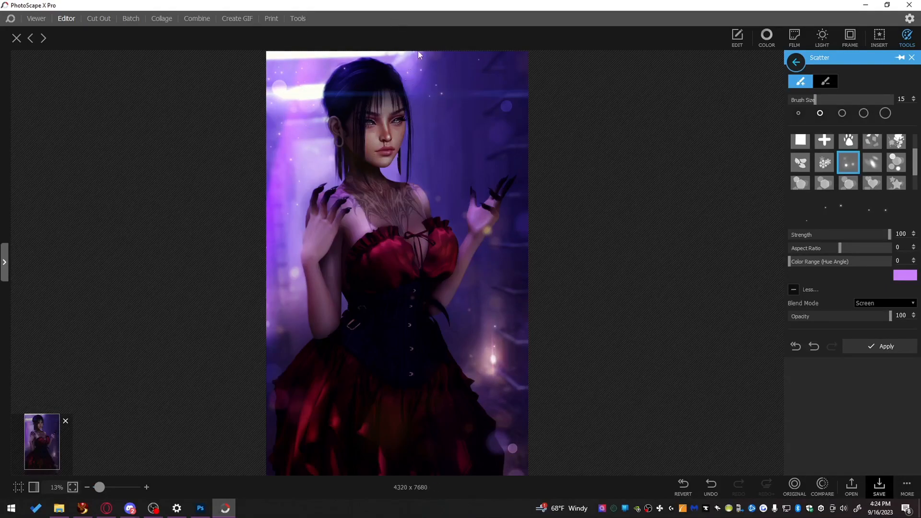
- Scatter streaked light specks with the neighbouring slanted glow shape and undo the unwanted strokes
{"action": "left_click", "coordinate": [872, 163]}
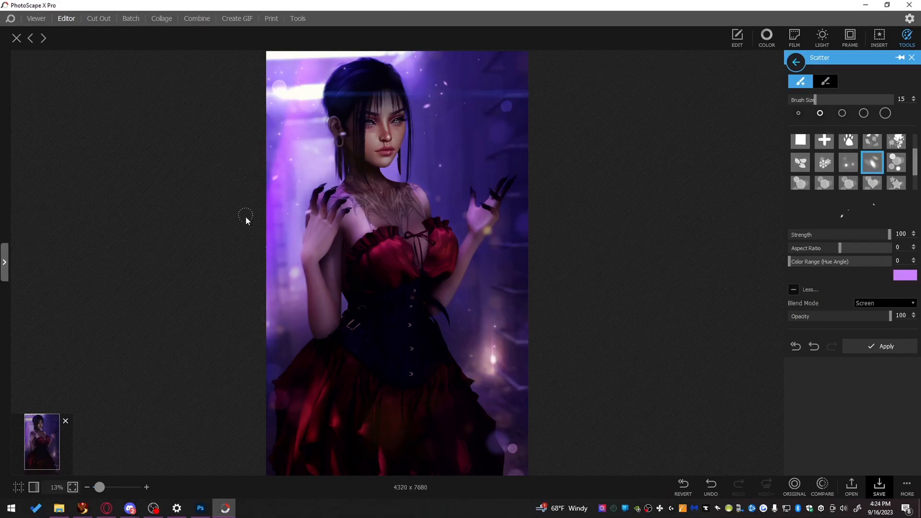
{"action": "left_click", "coordinate": [814, 344]}
{"action": "left_click", "coordinate": [816, 347]}
{"action": "left_click", "coordinate": [818, 346]}
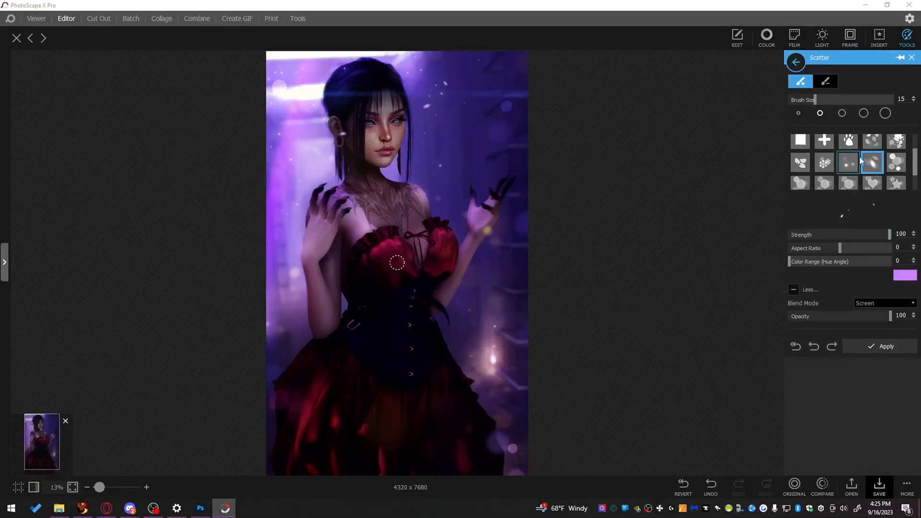
- Scatter more fine dots over the background beside the head and choose another scatter colour
{"action": "left_click", "coordinate": [848, 162]}
{"action": "left_click", "coordinate": [474, 88]}
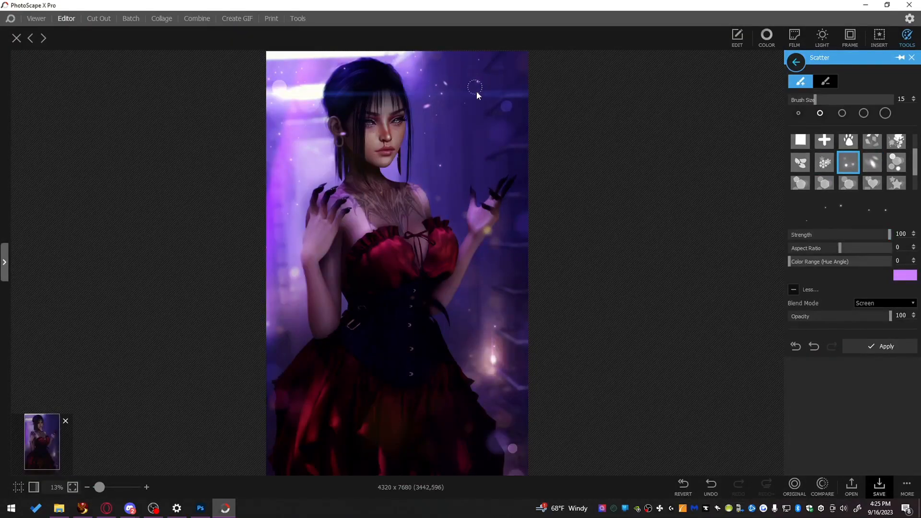
{"action": "left_click", "coordinate": [441, 70]}
{"action": "left_click", "coordinate": [899, 276]}
{"action": "left_click", "coordinate": [739, 184]}
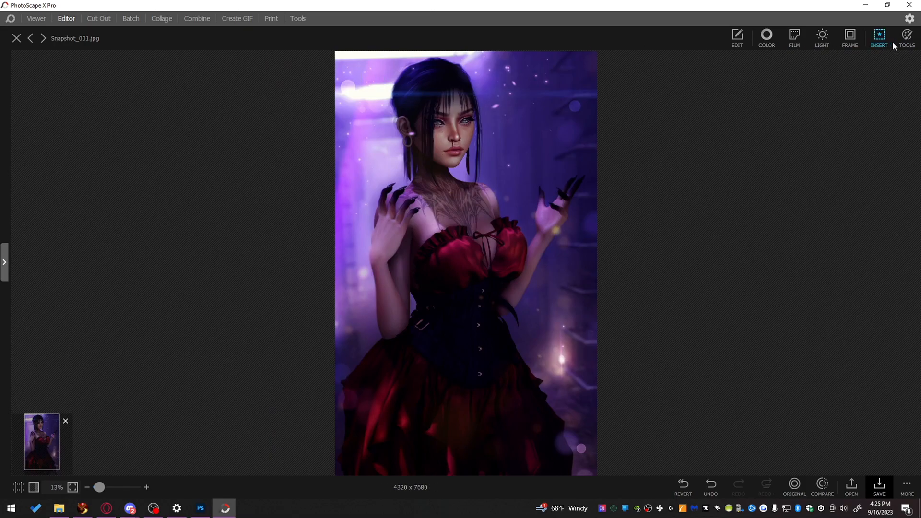
- Open the Zoom Blur effect for the whole picture and bring up its brush mask options
{"action": "left_click", "coordinate": [907, 37]}
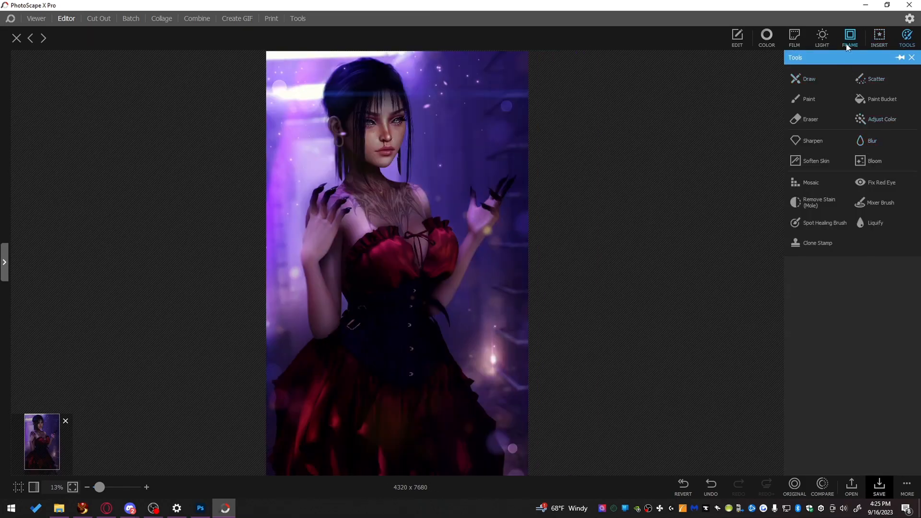
{"action": "left_click", "coordinate": [823, 36]}
{"action": "left_click", "coordinate": [737, 36]}
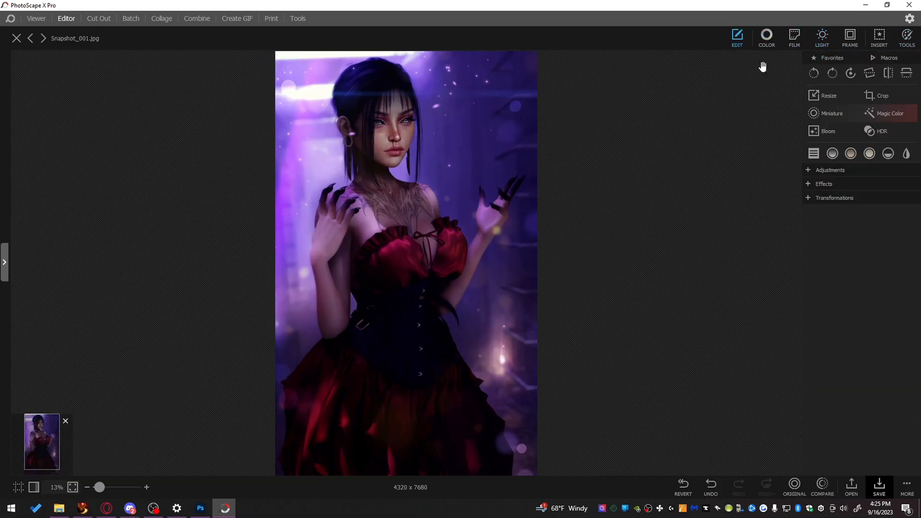
{"action": "left_click", "coordinate": [873, 170]}
{"action": "scroll", "coordinate": [885, 376], "scroll_direction": "down", "scroll_amount": 1}
{"action": "scroll", "coordinate": [885, 377], "scroll_direction": "down", "scroll_amount": 1}
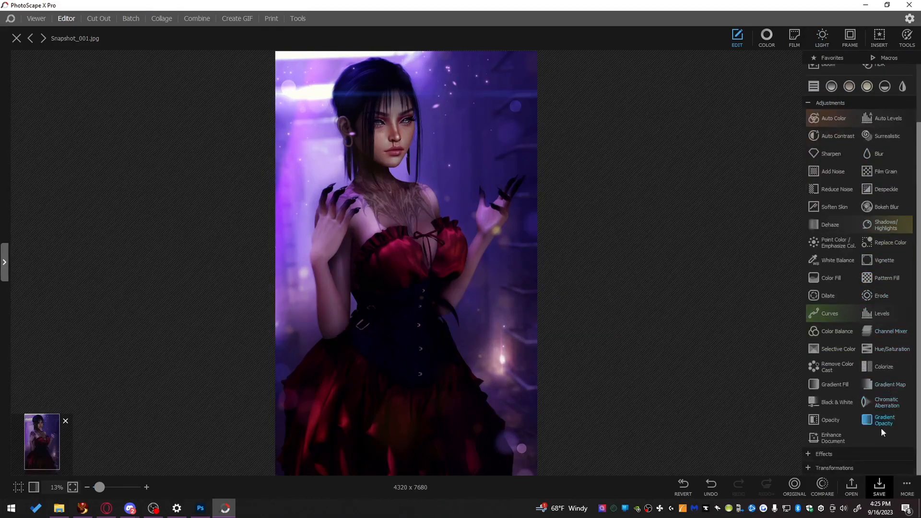
{"action": "left_click", "coordinate": [824, 453]}
{"action": "scroll", "coordinate": [875, 355], "scroll_direction": "down", "scroll_amount": 4}
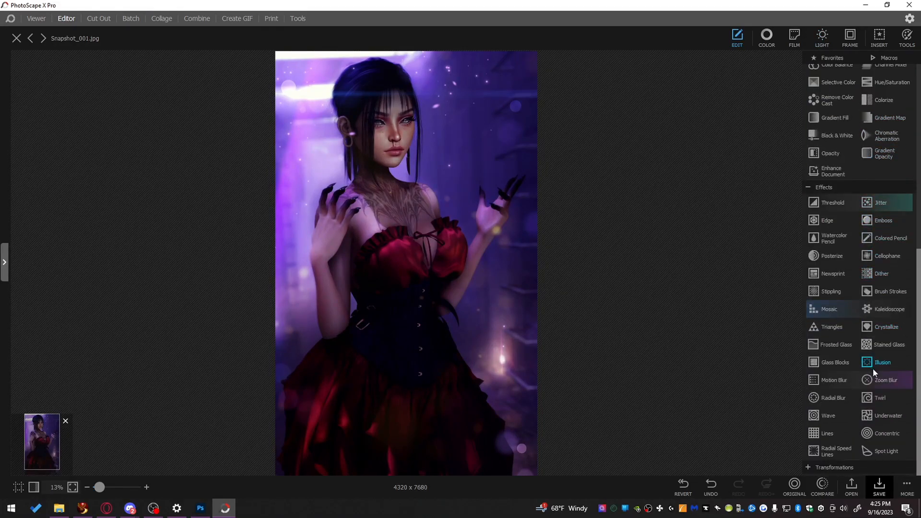
{"action": "left_click", "coordinate": [883, 361]}
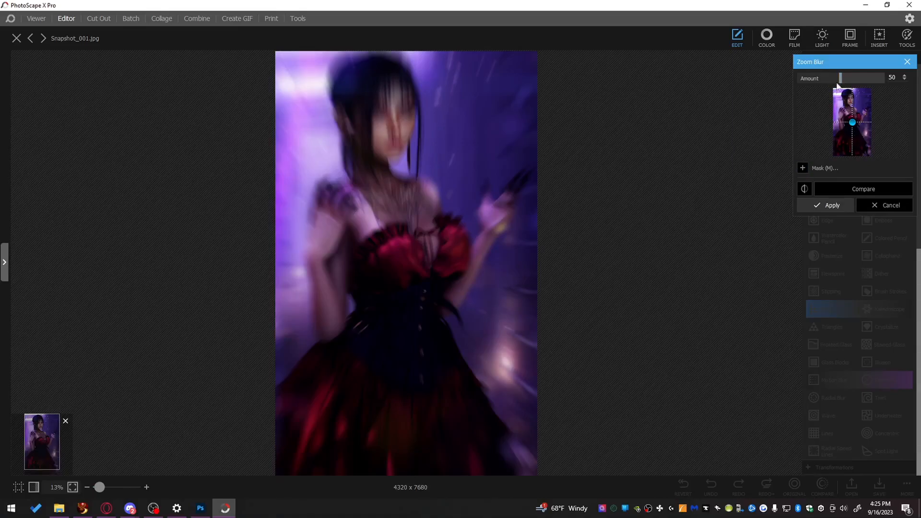
{"action": "left_click", "coordinate": [800, 169]}
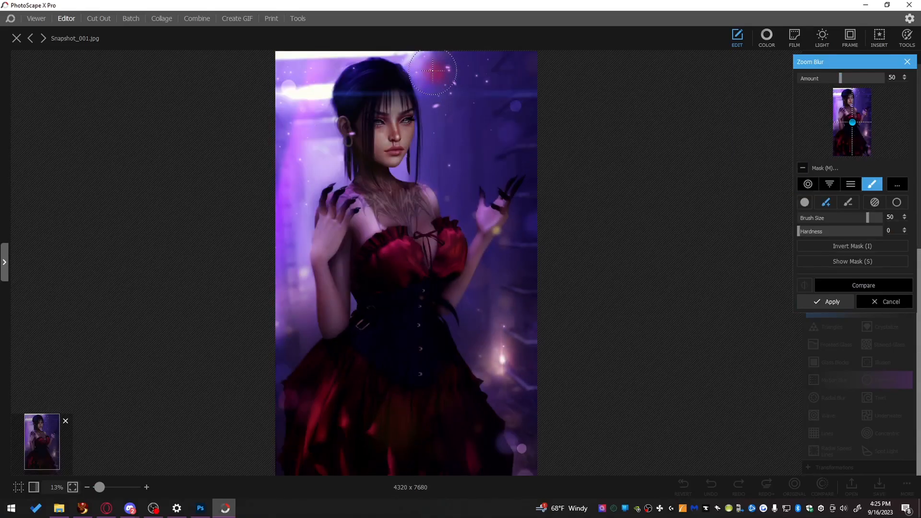
- Mask Zoom Blur onto the background on both sides of the figure, set its amount to 12 and apply it
{"action": "mouse_move", "coordinate": [440, 104]}
{"action": "left_mouse_down"}
{"action": "mouse_move", "coordinate": [442, 160]}
{"action": "mouse_move", "coordinate": [454, 188]}
{"action": "mouse_move", "coordinate": [454, 49]}
{"action": "mouse_move", "coordinate": [489, 51]}
{"action": "mouse_move", "coordinate": [518, 93]}
{"action": "mouse_move", "coordinate": [530, 63]}
{"action": "mouse_move", "coordinate": [472, 143]}
{"action": "mouse_move", "coordinate": [488, 158]}
{"action": "mouse_move", "coordinate": [518, 114]}
{"action": "mouse_move", "coordinate": [544, 131]}
{"action": "mouse_move", "coordinate": [511, 157]}
{"action": "left_mouse_up"}
{"action": "mouse_move", "coordinate": [514, 331]}
{"action": "left_mouse_down"}
{"action": "mouse_move", "coordinate": [494, 348]}
{"action": "mouse_move", "coordinate": [472, 328]}
{"action": "mouse_move", "coordinate": [527, 213]}
{"action": "mouse_move", "coordinate": [531, 152]}
{"action": "mouse_move", "coordinate": [505, 323]}
{"action": "mouse_move", "coordinate": [531, 389]}
{"action": "mouse_move", "coordinate": [487, 325]}
{"action": "mouse_move", "coordinate": [560, 469]}
{"action": "left_mouse_up"}
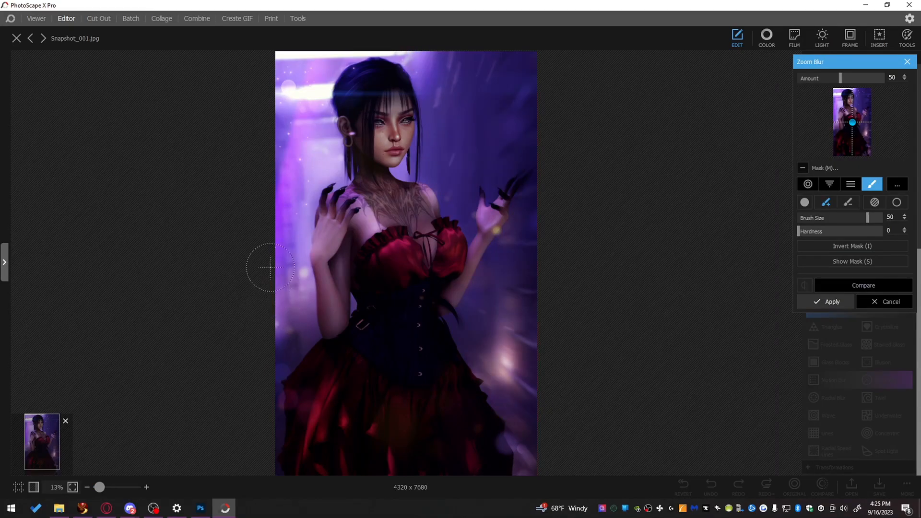
{"action": "mouse_move", "coordinate": [292, 309]}
{"action": "left_mouse_down"}
{"action": "mouse_move", "coordinate": [288, 211]}
{"action": "mouse_move", "coordinate": [324, 152]}
{"action": "mouse_move", "coordinate": [310, 80]}
{"action": "mouse_move", "coordinate": [339, 37]}
{"action": "mouse_move", "coordinate": [320, 79]}
{"action": "mouse_move", "coordinate": [348, 40]}
{"action": "mouse_move", "coordinate": [278, 51]}
{"action": "mouse_move", "coordinate": [294, 110]}
{"action": "mouse_move", "coordinate": [287, 188]}
{"action": "mouse_move", "coordinate": [276, 161]}
{"action": "mouse_move", "coordinate": [289, 132]}
{"action": "left_mouse_up"}
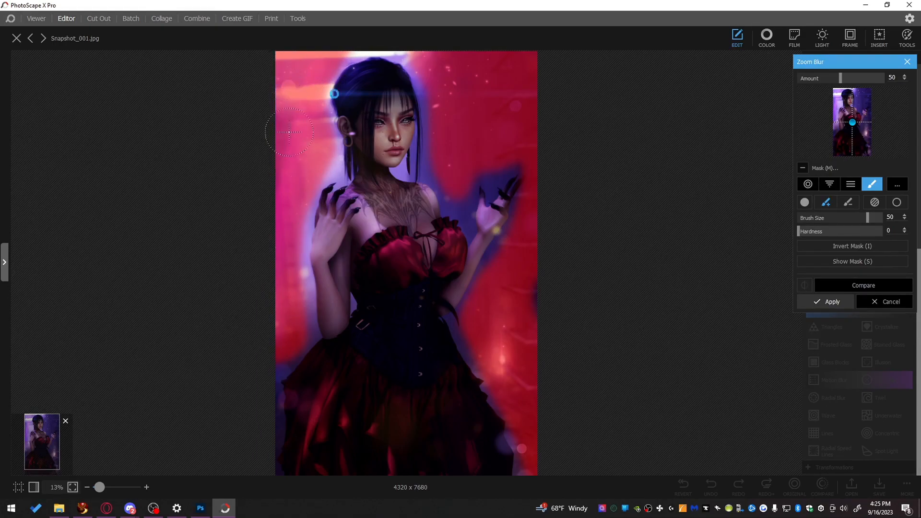
{"action": "left_click", "coordinate": [814, 79]}
{"action": "left_click_drag", "start_coordinate": [813, 78], "coordinate": [809, 79]}
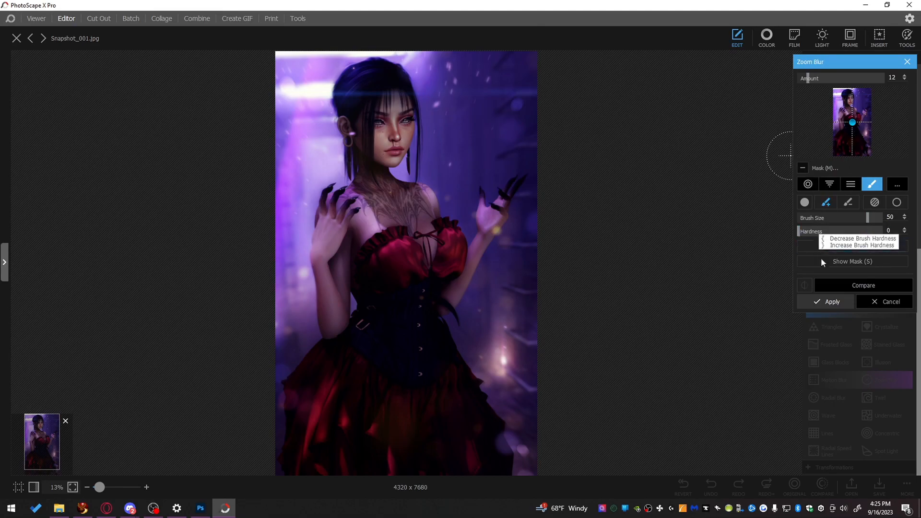
{"action": "left_click", "coordinate": [834, 302]}
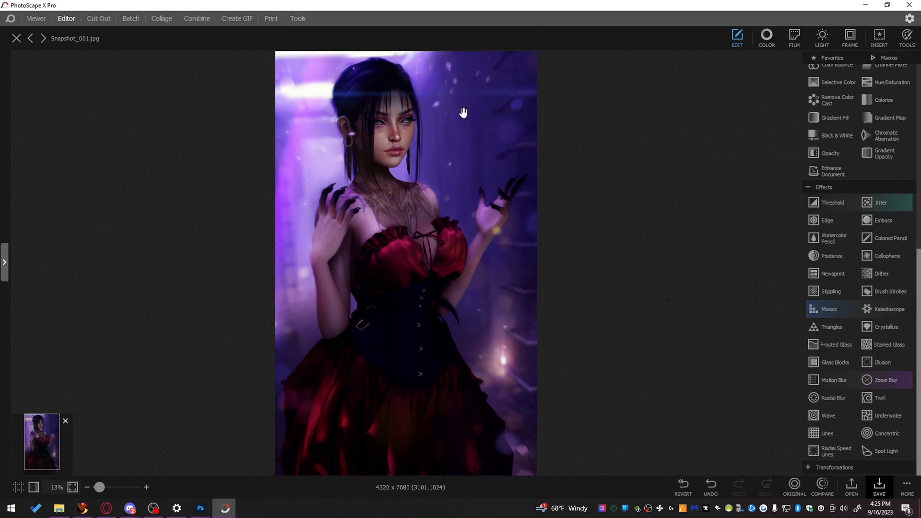
- Add bokeh light 007, reposition it beyond the picture's upper-left area, set its scale to 23 and apply it
{"action": "left_click", "coordinate": [820, 36]}
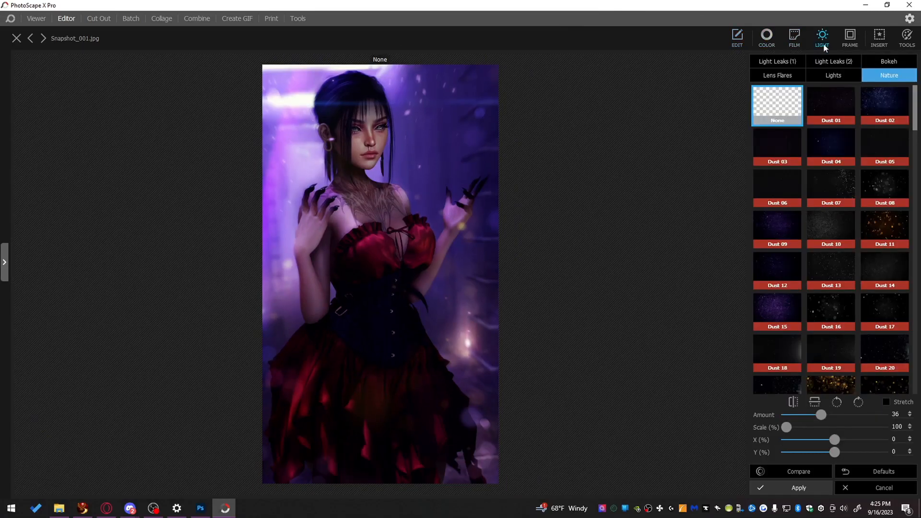
{"action": "left_click", "coordinate": [885, 62]}
{"action": "left_click", "coordinate": [885, 144]}
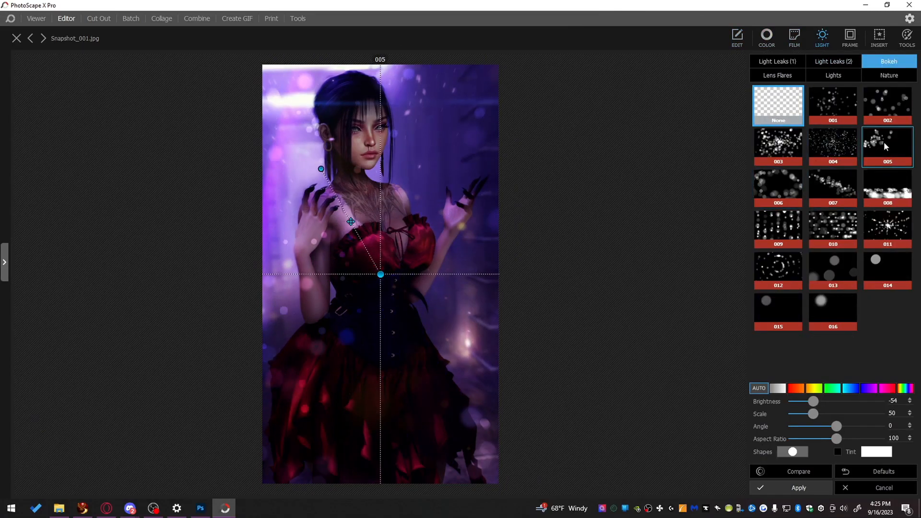
{"action": "left_click", "coordinate": [833, 187]}
{"action": "left_click_drag", "start_coordinate": [321, 169], "coordinate": [246, 66]}
{"action": "left_click_drag", "start_coordinate": [380, 273], "coordinate": [247, 115]}
{"action": "left_click_drag", "start_coordinate": [293, 84], "coordinate": [279, 1]}
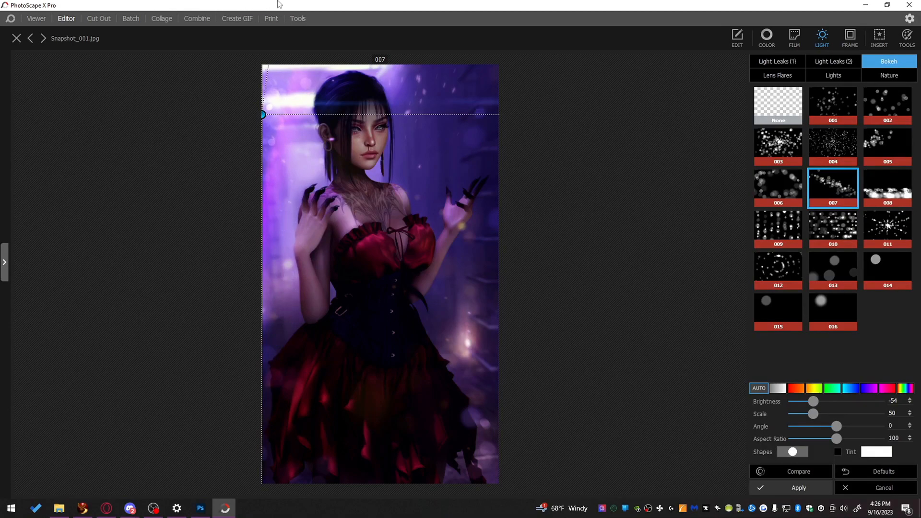
{"action": "left_click", "coordinate": [799, 415]}
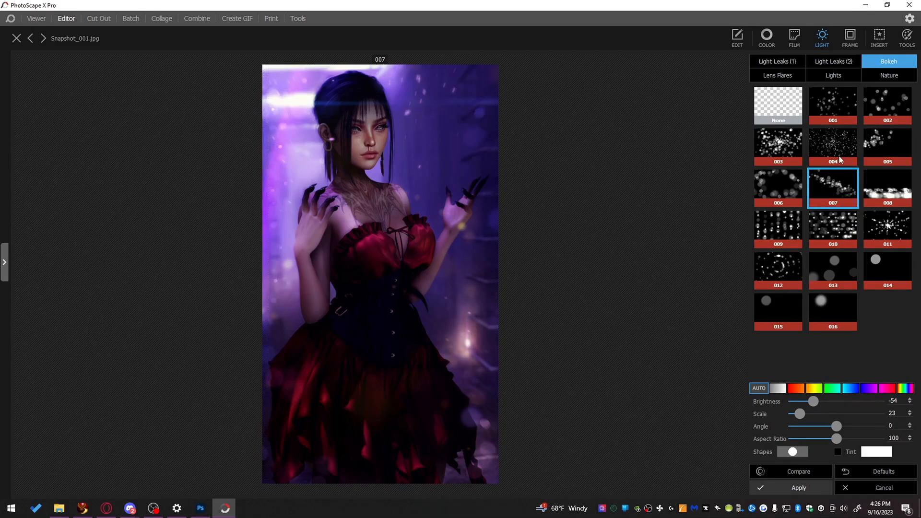
{"action": "left_click", "coordinate": [811, 488]}
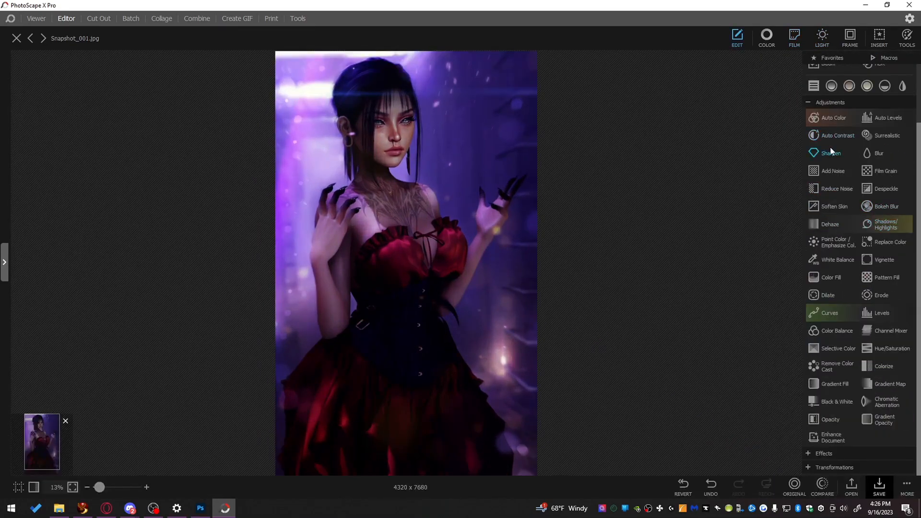
- Sharpen the picture with the Sharpen adjustment
{"action": "left_click", "coordinate": [830, 154]}
{"action": "left_click", "coordinate": [829, 157]}
{"action": "left_click", "coordinate": [832, 172]}
{"action": "left_click", "coordinate": [808, 100]}
{"action": "left_click", "coordinate": [803, 136]}
{"action": "left_click", "coordinate": [809, 152]}
{"action": "left_click", "coordinate": [812, 203]}
- Apply Chromatic Aberration with Red/Cyan at -15 and save the picture
{"action": "left_click", "coordinate": [885, 402]}
{"action": "left_click_drag", "start_coordinate": [839, 83], "coordinate": [836, 77]}
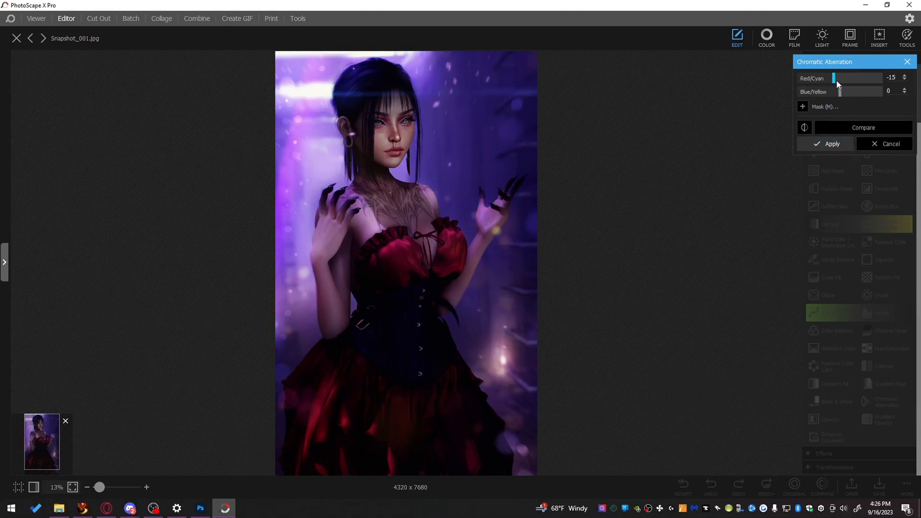
{"action": "left_click", "coordinate": [834, 141]}
{"action": "left_click", "coordinate": [878, 488]}
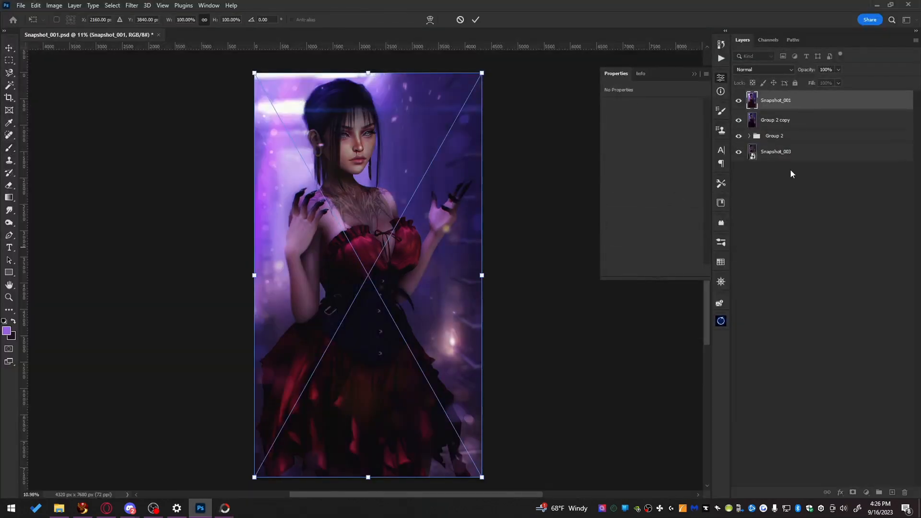
- In Photoshop, commit the placed Snapshot_001 image at full size and group all layers above Snapshot_003
{"action": "key", "text": "Return"}
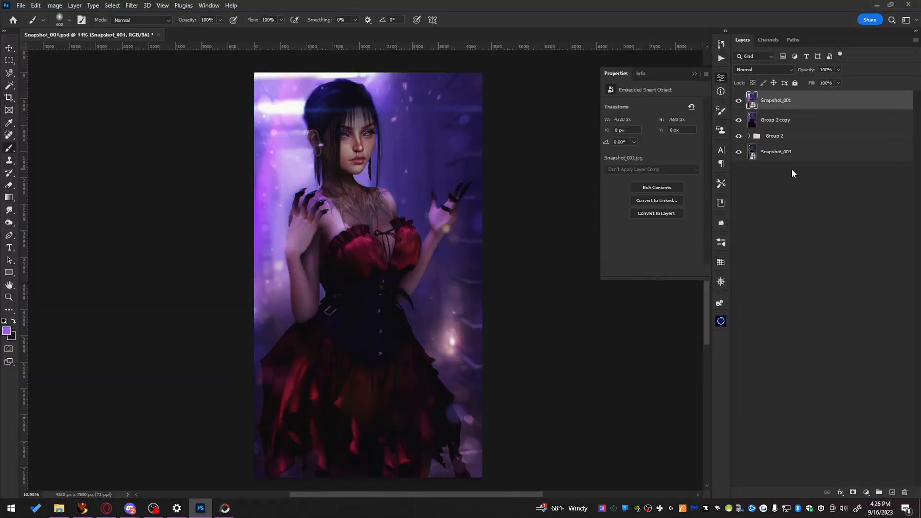
{"action": "left_click", "coordinate": [796, 139], "text": "shift"}
{"action": "left_click", "coordinate": [880, 493]}
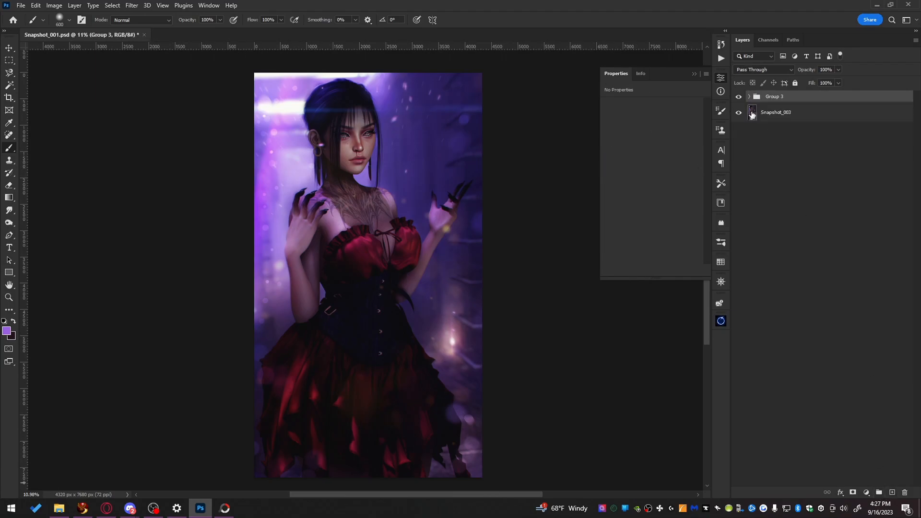
- Compare the finished edit with the original snapshot by hiding and showing the layer group
{"action": "left_click", "coordinate": [739, 98]}
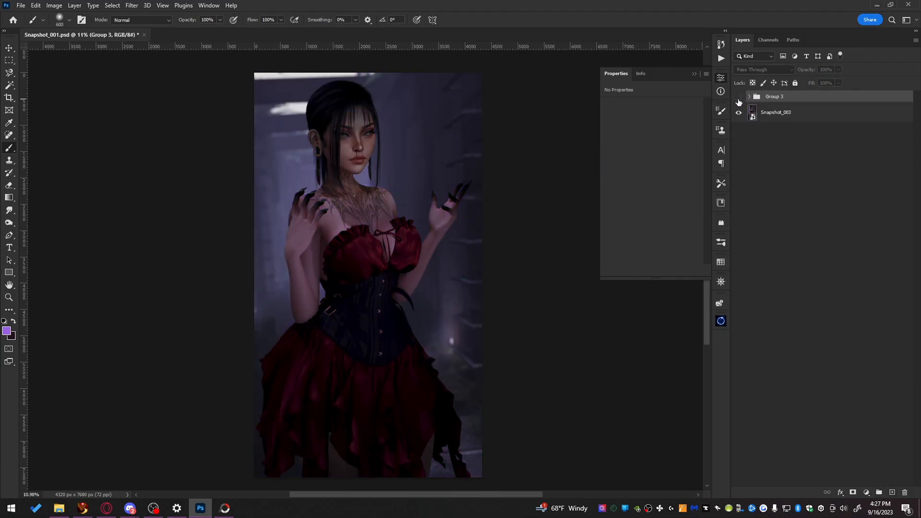
{"action": "left_click", "coordinate": [738, 98]}
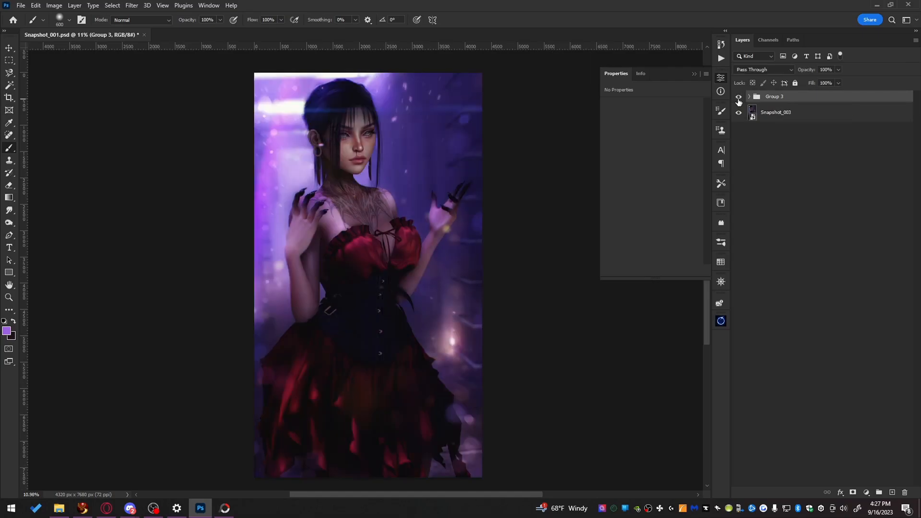